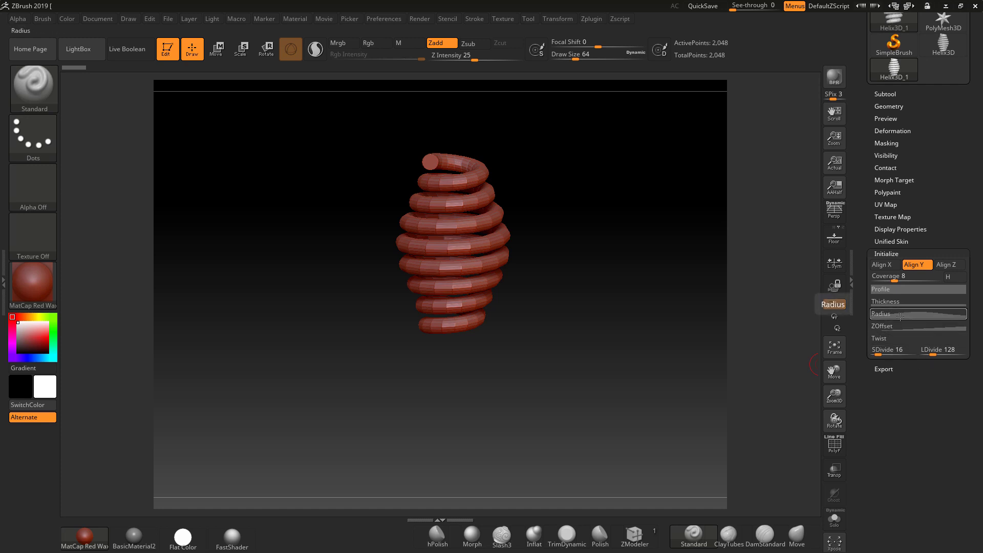
- Flatten the helix's Radius curve by lowering its middle point to the height of the ends and removing it
click(901, 314)
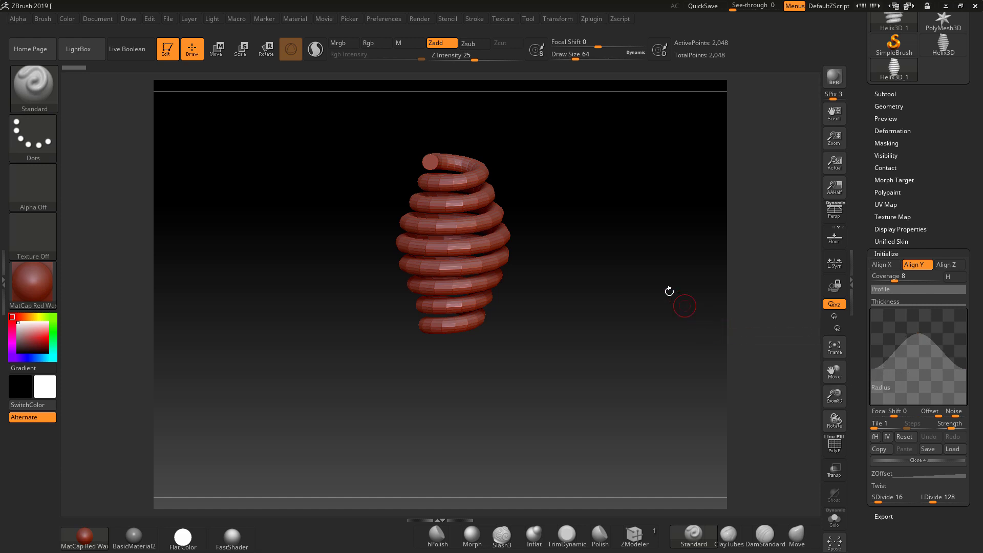
drag(659, 281, 379, 365)
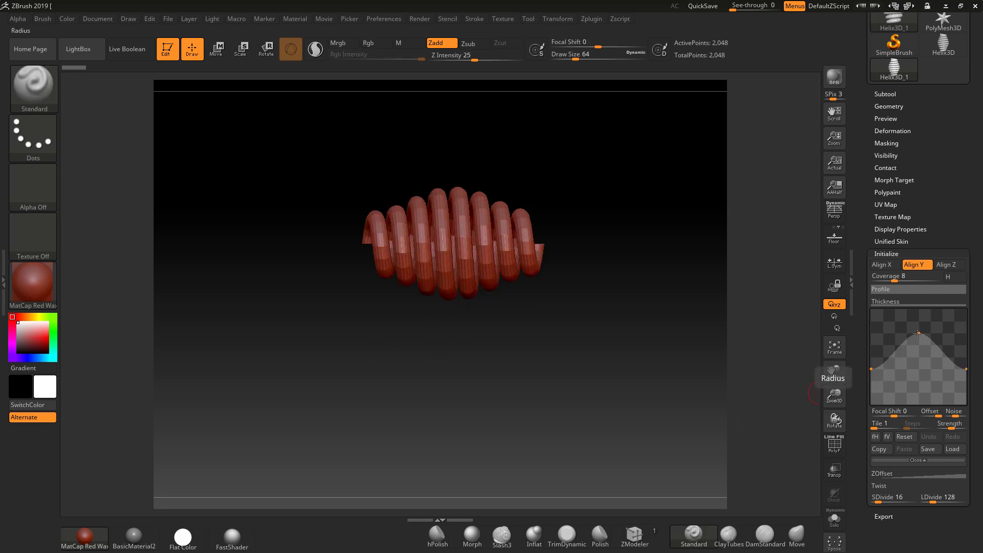
drag(918, 333, 916, 369)
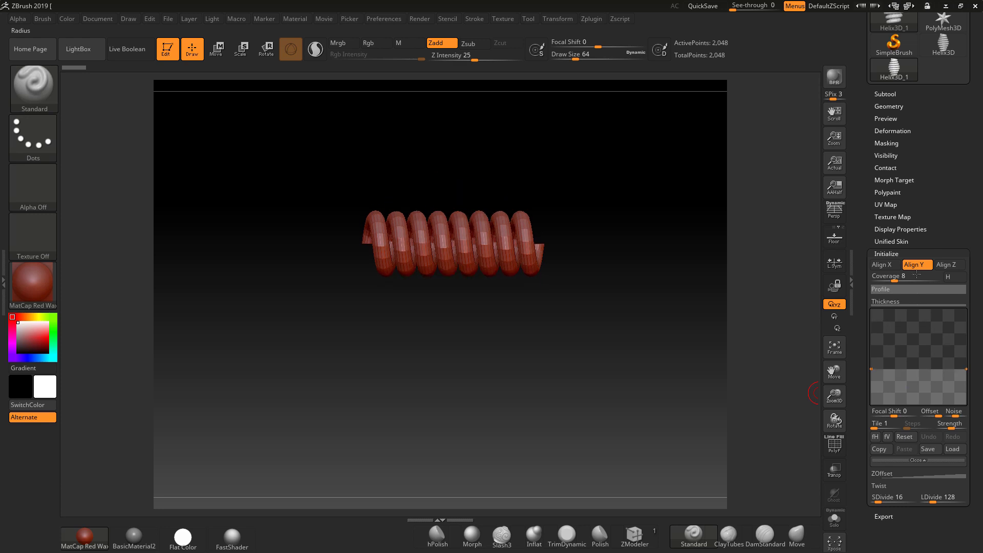
mouse_move(918, 307)
mouse_down()
mouse_move(926, 327)
mouse_move(920, 290)
mouse_up()
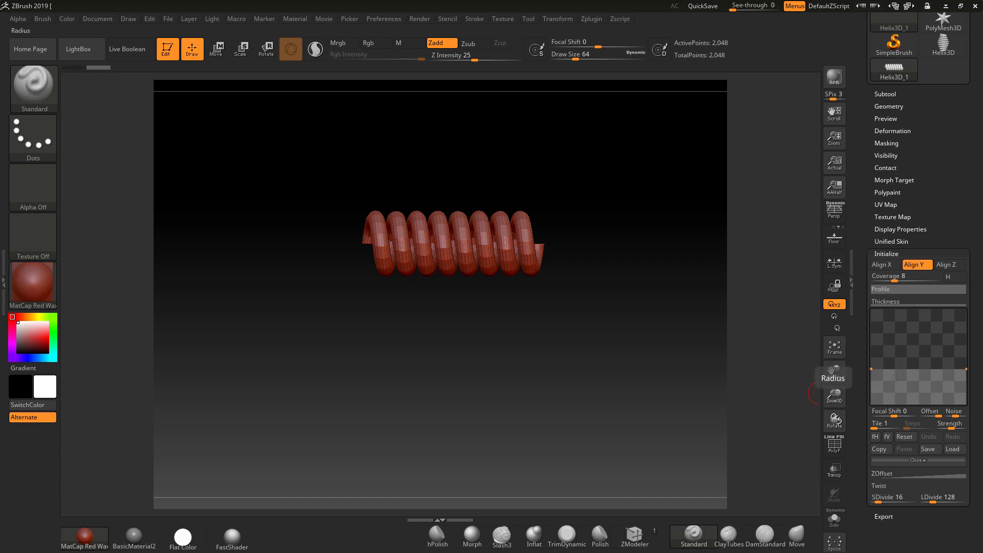
- Taper the helix with its Radius curve running from 0 to 1, and raise the start point to 1 for an even coil
mouse_move(874, 367)
mouse_down()
mouse_move(872, 385)
mouse_move(872, 370)
mouse_up()
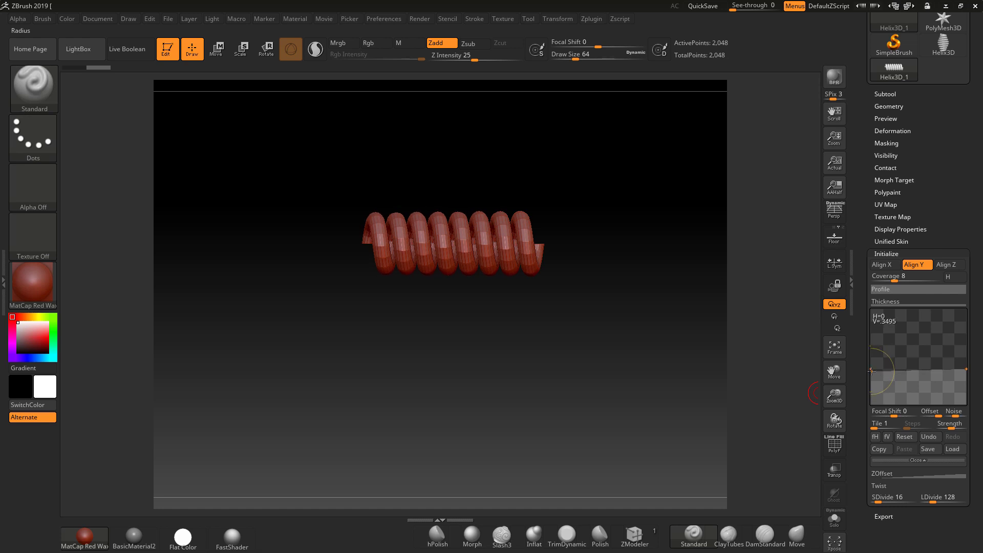
drag(872, 370, 871, 405)
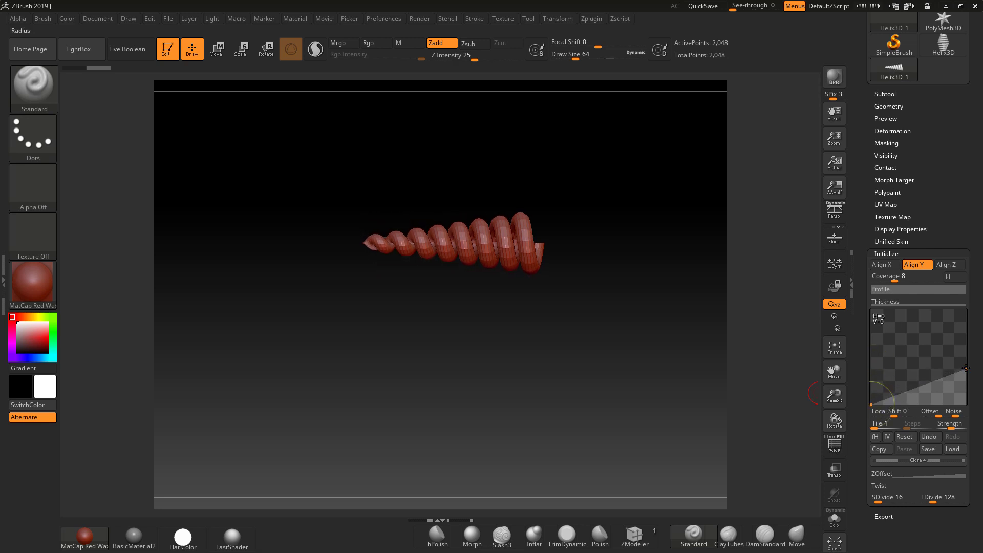
drag(966, 368, 969, 302)
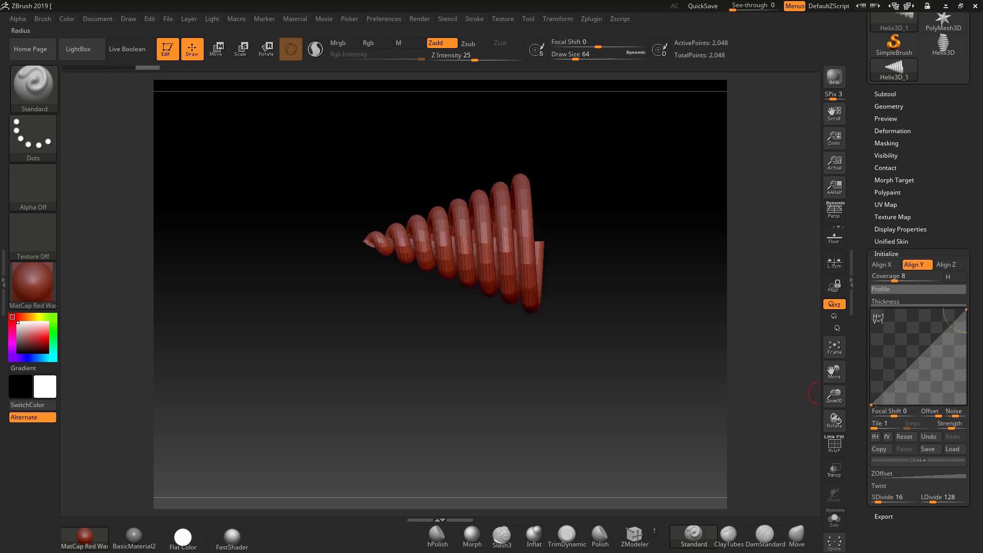
drag(872, 403, 866, 305)
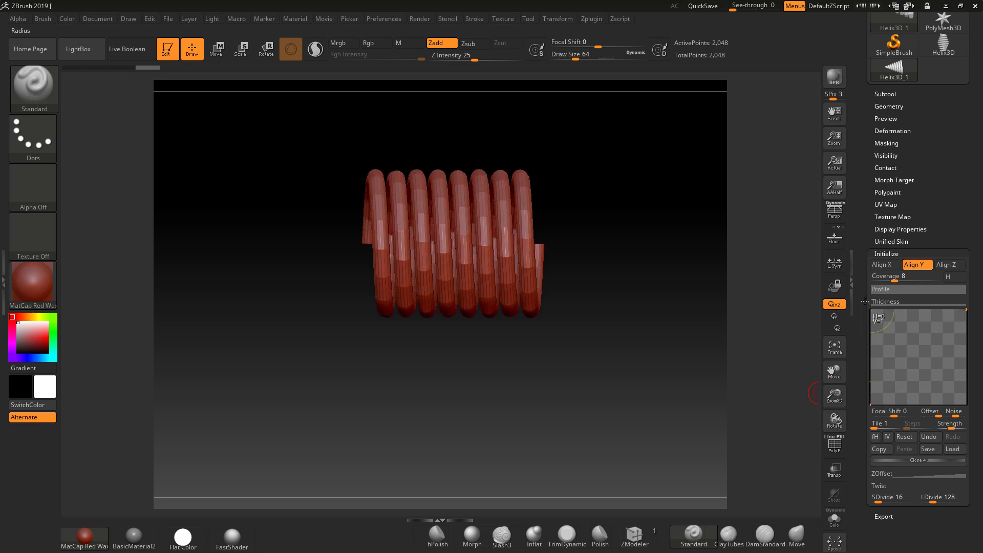
mouse_move(671, 329)
mouse_down()
mouse_move(654, 331)
mouse_move(667, 333)
mouse_up()
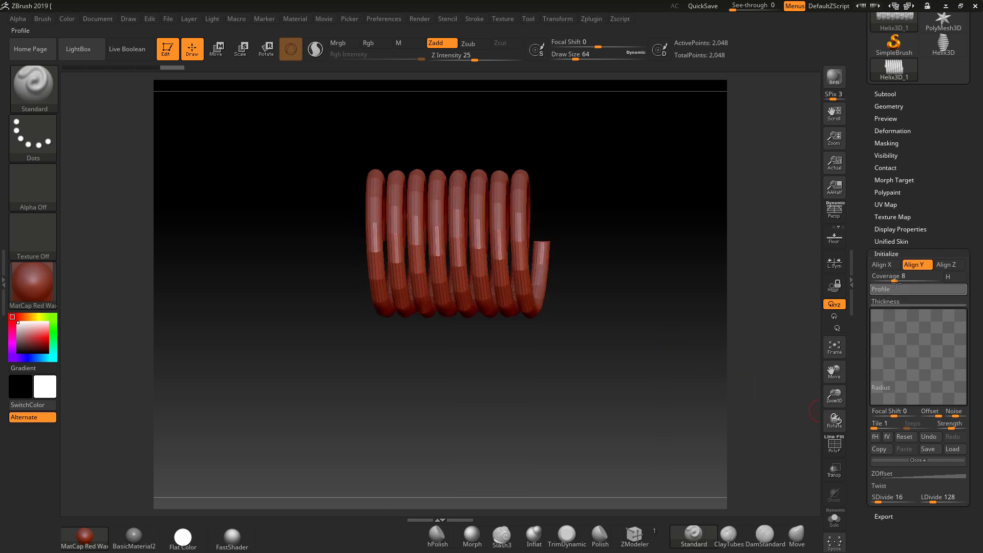
- Reduce the helix's Coverage to 4 turns
drag(896, 284, 890, 281)
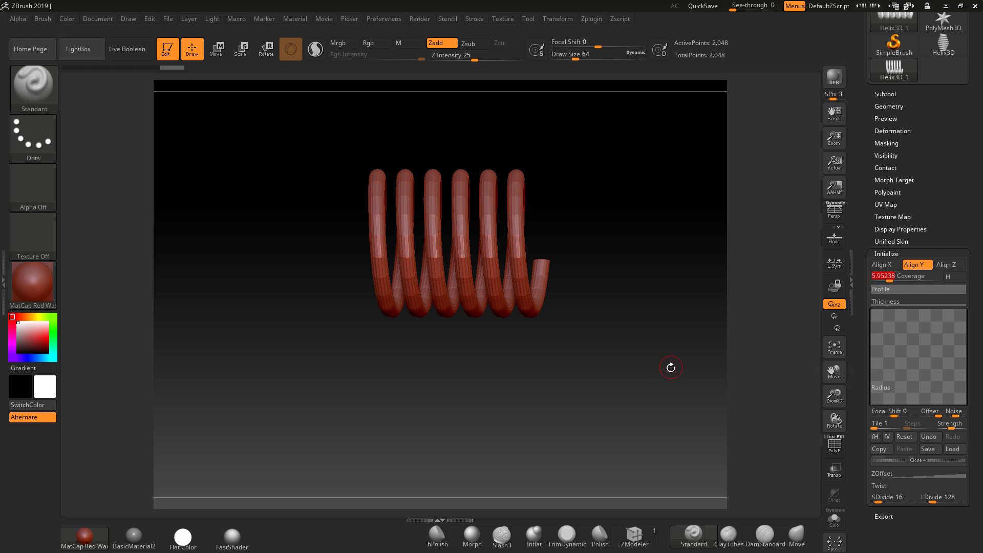
drag(672, 366, 732, 367)
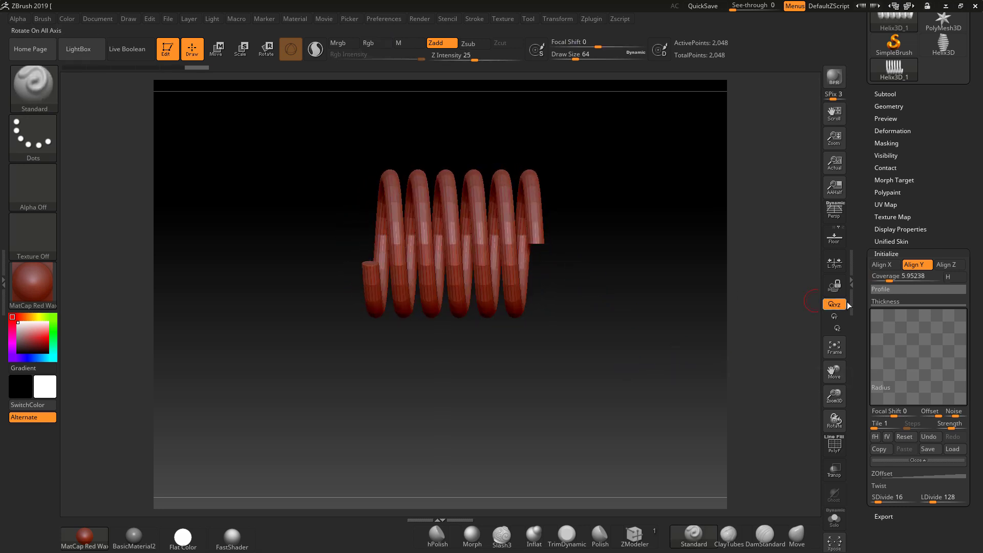
drag(890, 279, 885, 279)
click(884, 279)
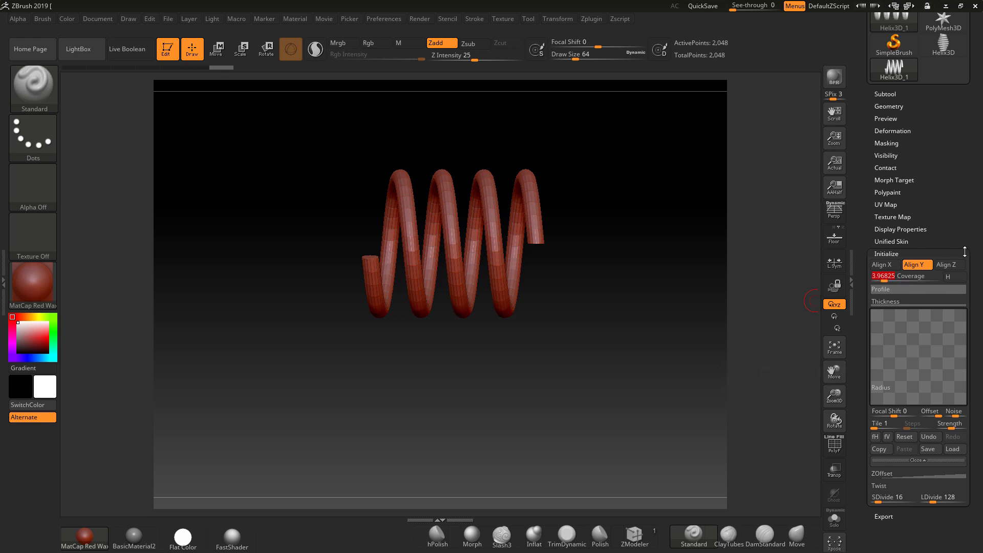
text(4)
key(Return)
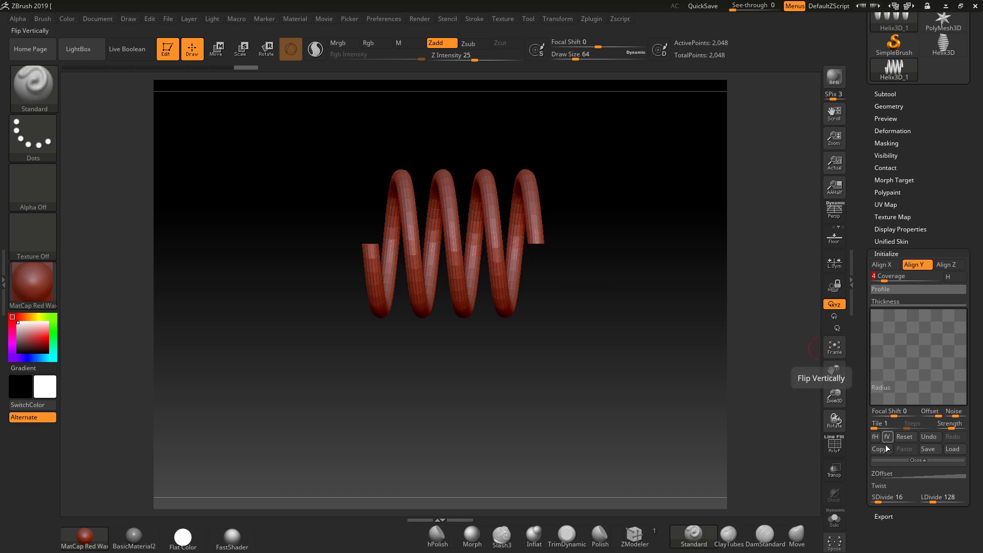
- Try LDivide values of 42, 16 and 32 on the helix and view the coil from another angle
click(931, 501)
drag(931, 501, 926, 501)
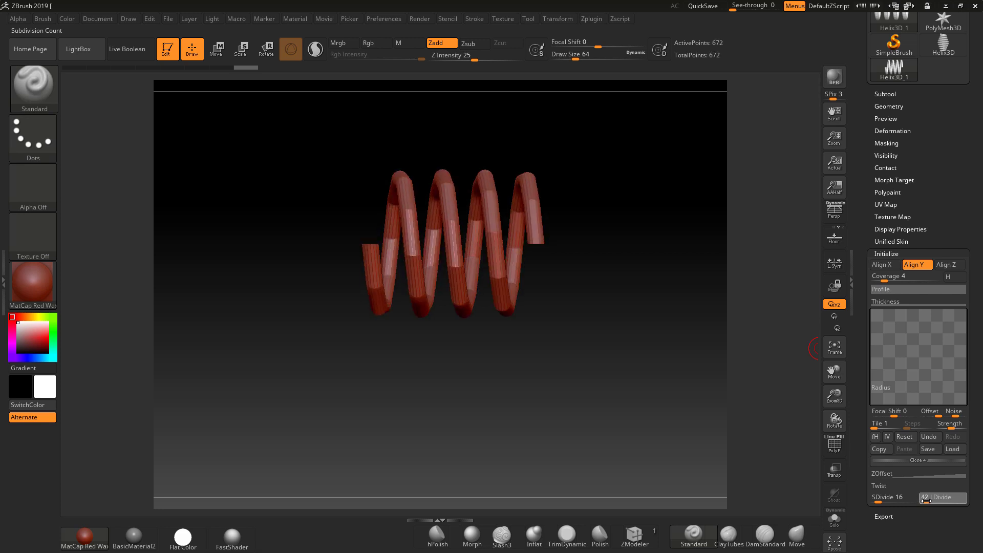
click(926, 501)
text(16)
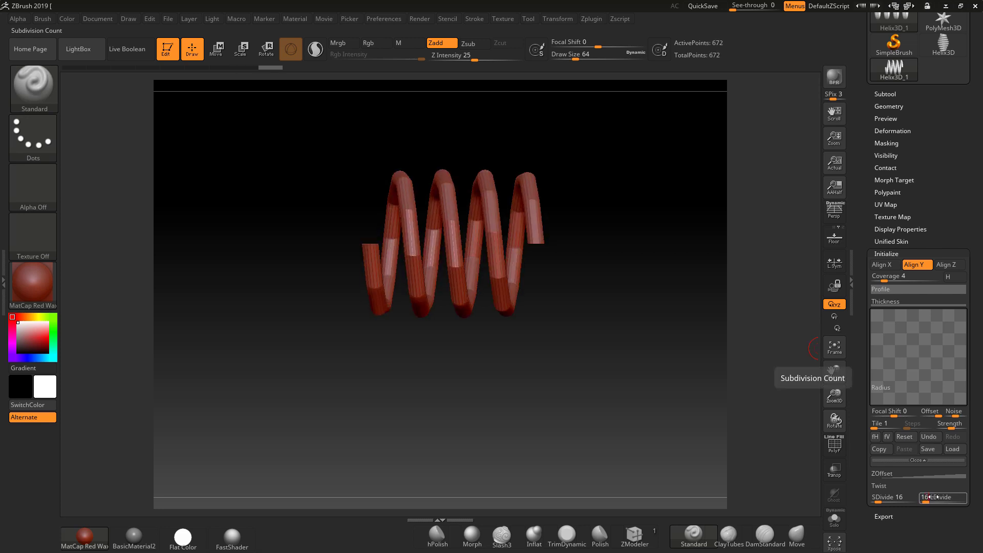
drag(934, 496, 934, 497)
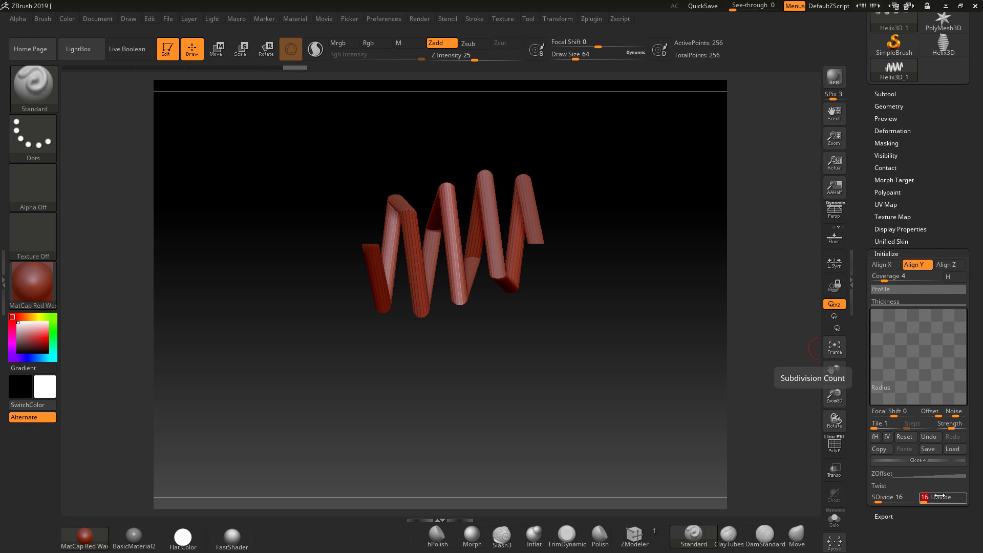
drag(935, 497, 935, 498)
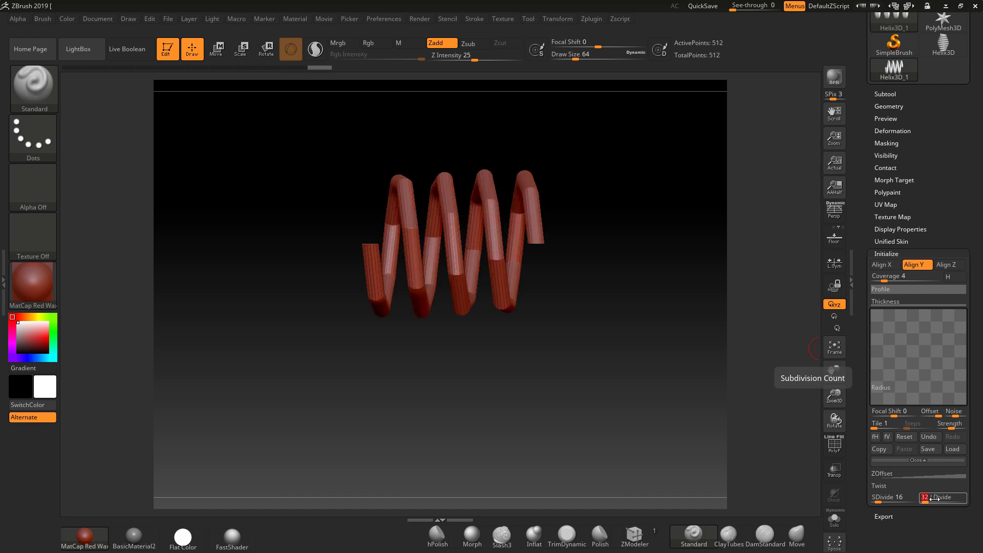
drag(730, 431, 758, 432)
- Set the helix's LDivide to 64 and its SDivide to 8
click(929, 498)
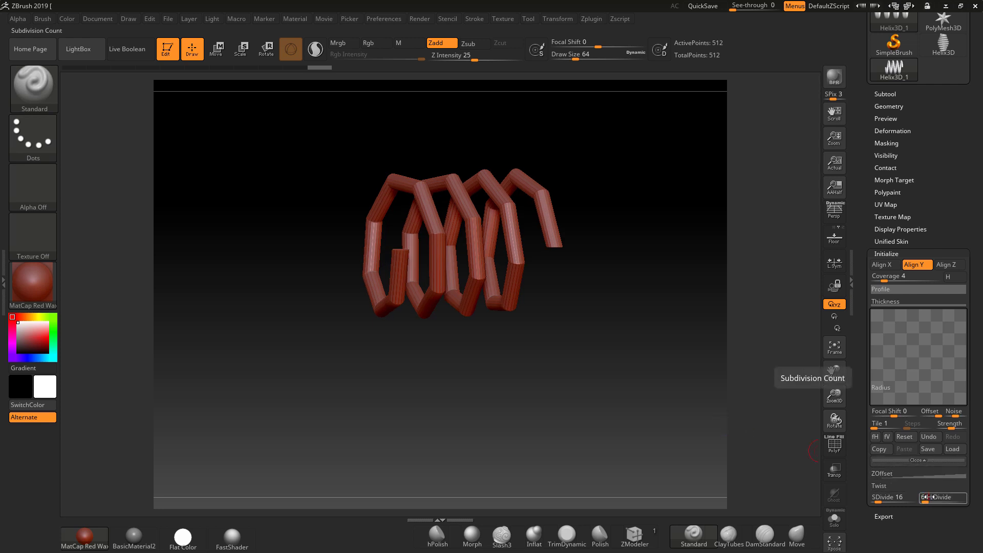
key(Return)
drag(715, 414, 705, 414)
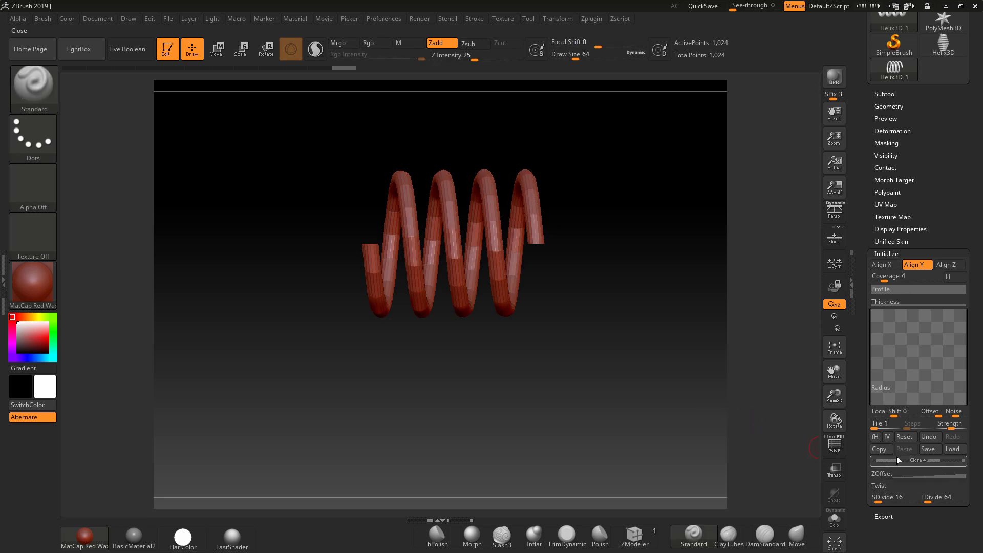
click(878, 498)
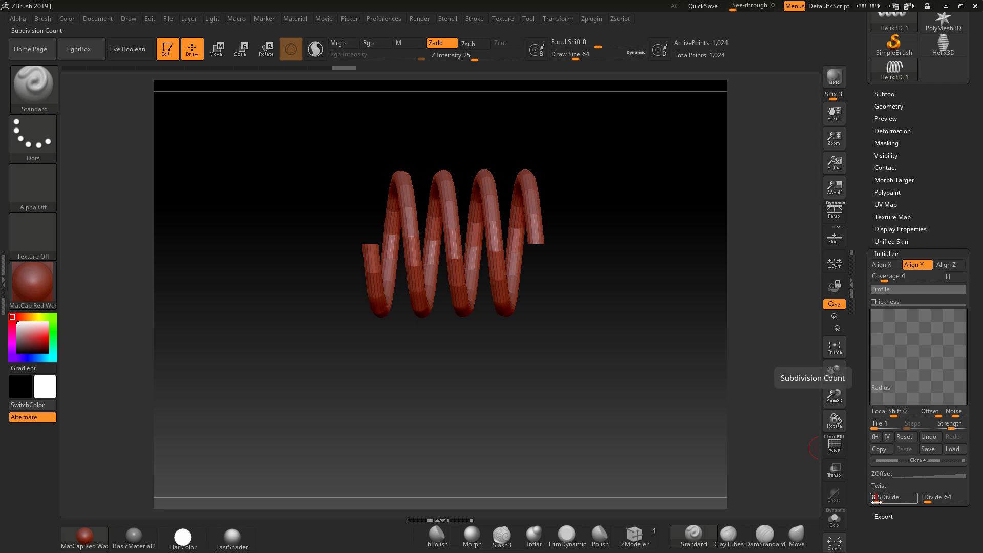
key(Return)
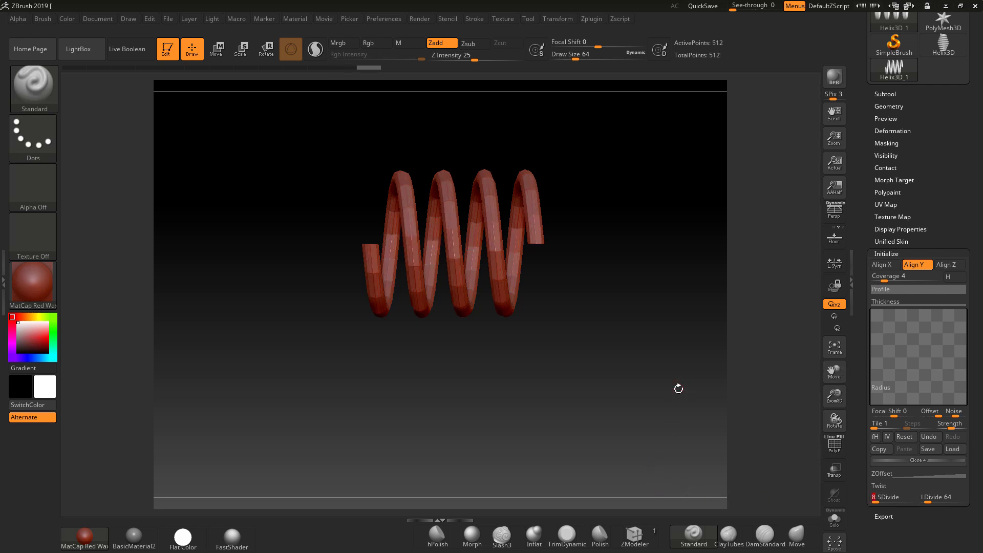
mouse_move(678, 386)
mouse_down()
mouse_move(661, 390)
mouse_move(676, 386)
mouse_up()
- Try to move the helix along its Y axis with the Move gizmo, and return to Draw mode
click(216, 49)
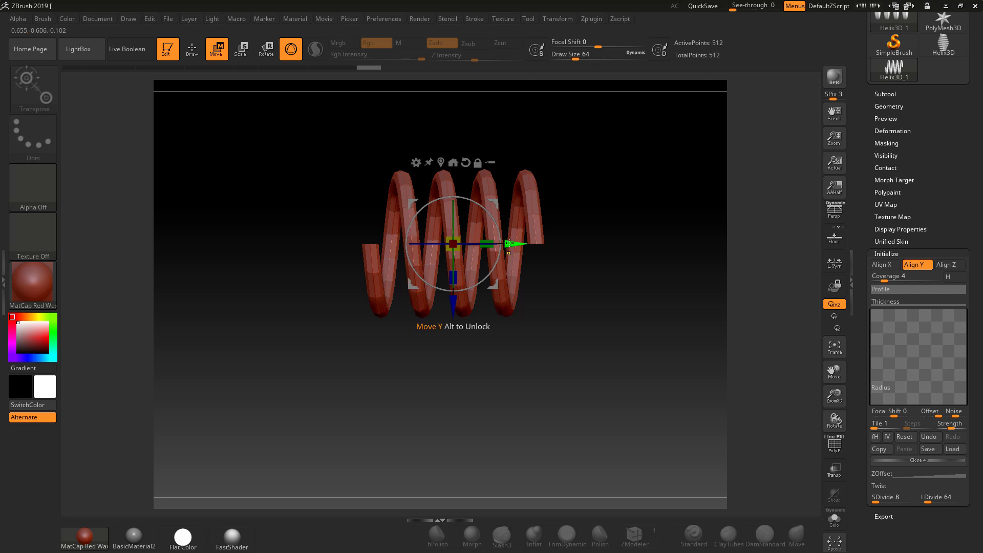
drag(512, 243, 509, 245)
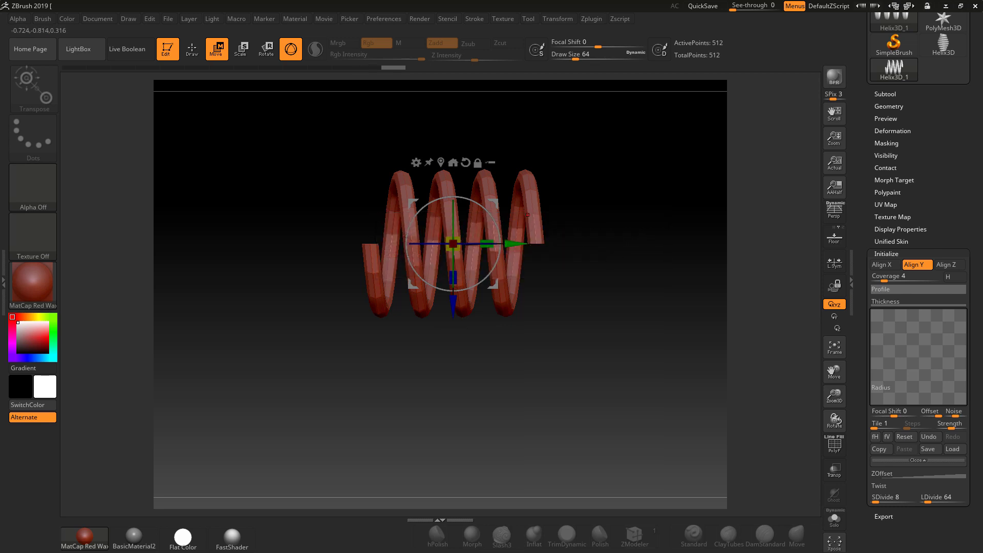
click(192, 50)
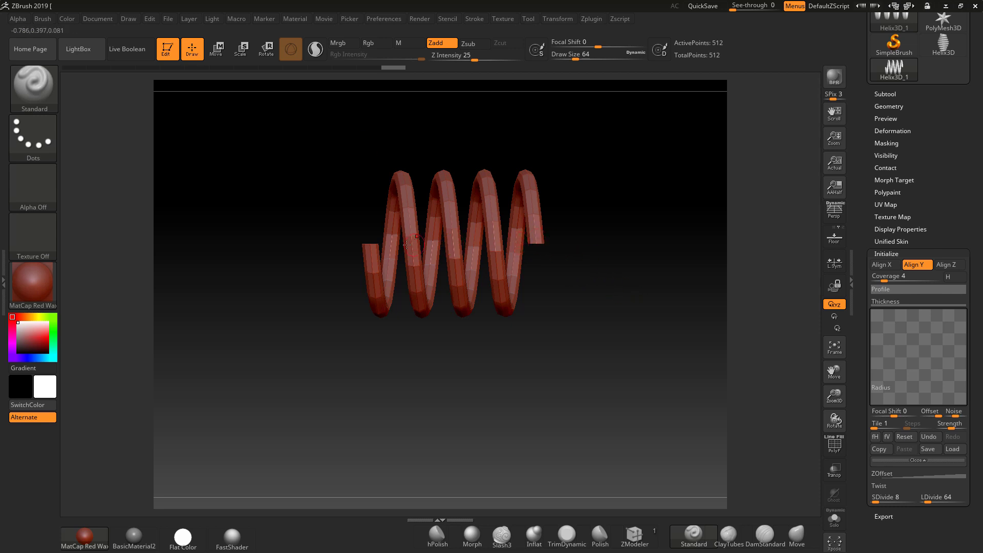
- Thicken the coil evenly by raising both end points of the helix's Thickness curve to about 0.4
click(883, 289)
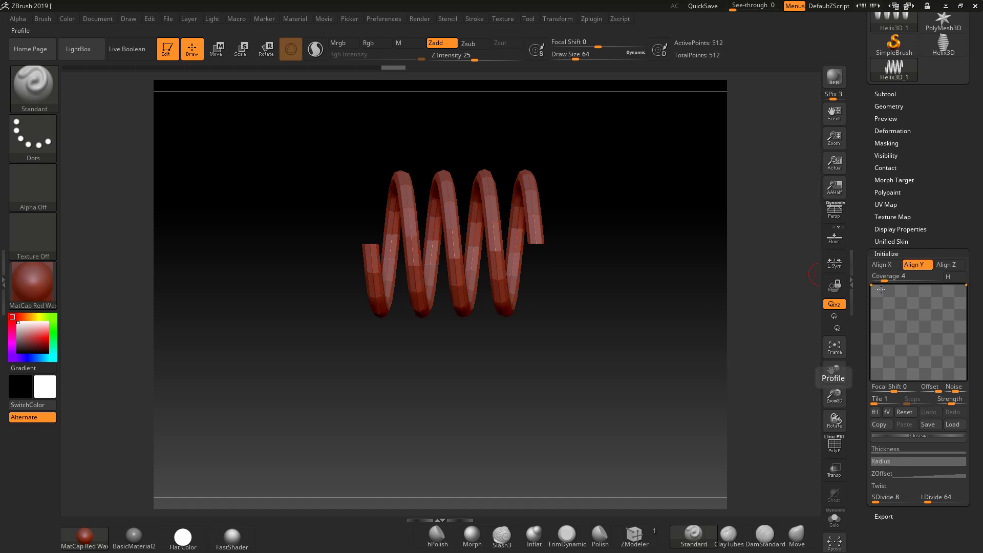
click(888, 462)
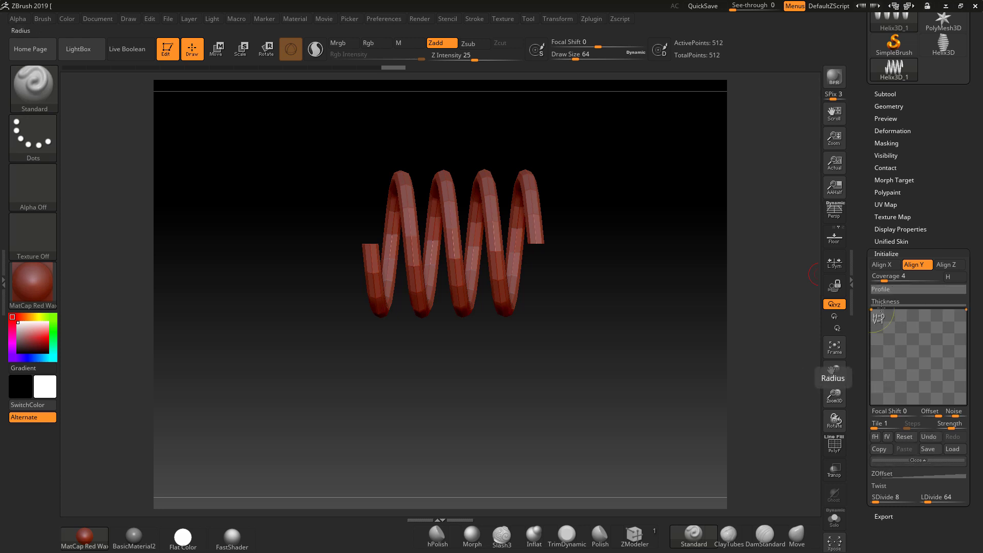
click(882, 303)
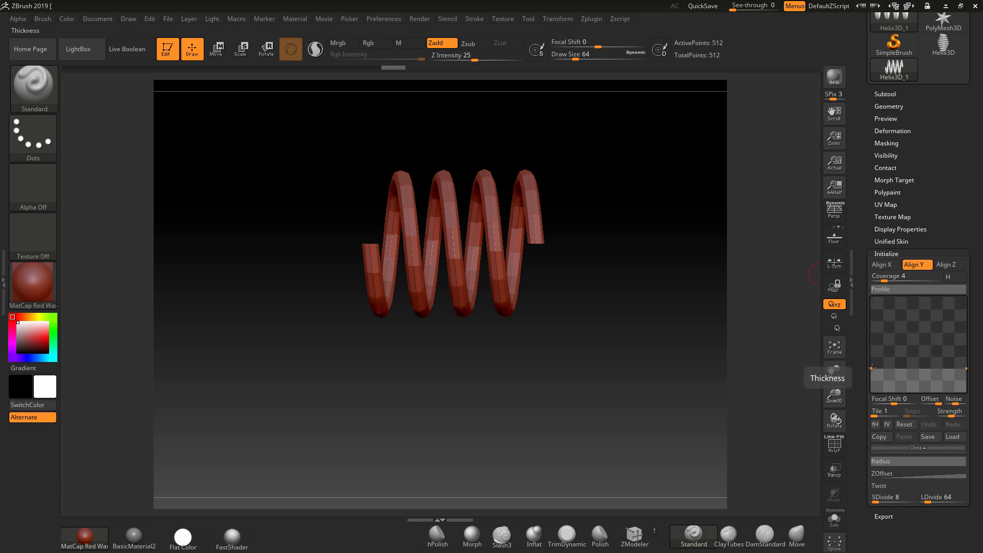
drag(872, 368, 871, 353)
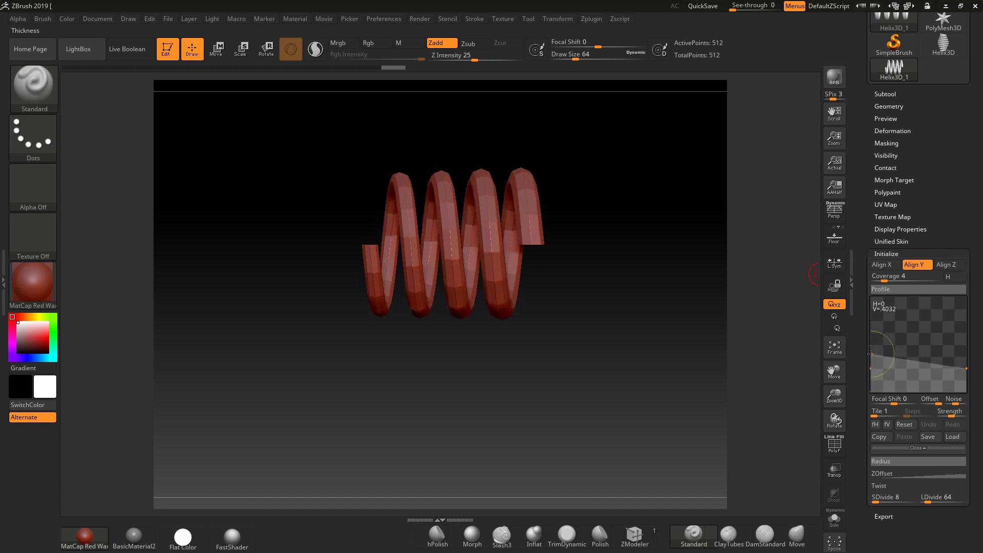
drag(966, 368, 969, 354)
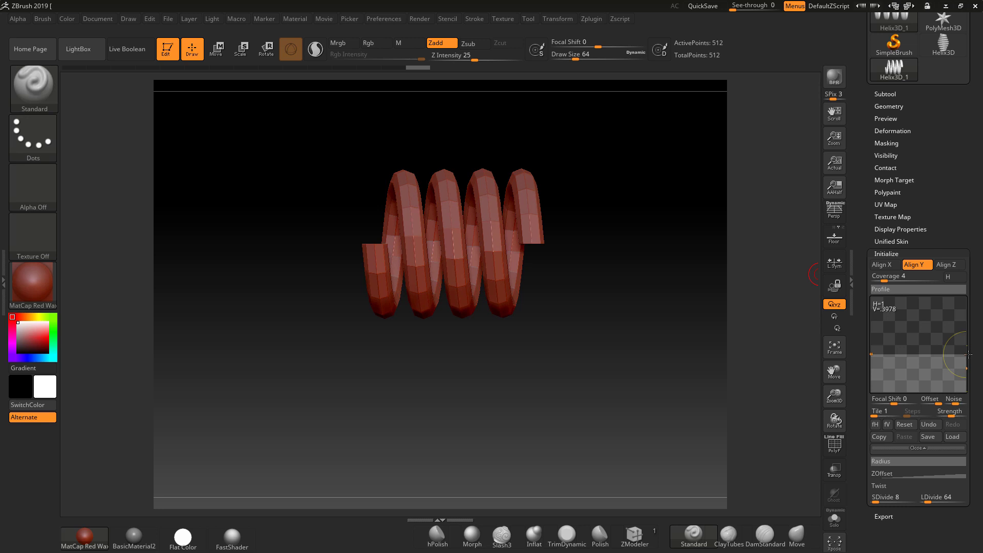
- Slope the Thickness curve, with its start point at about 0.39 and its end point higher
click(872, 354)
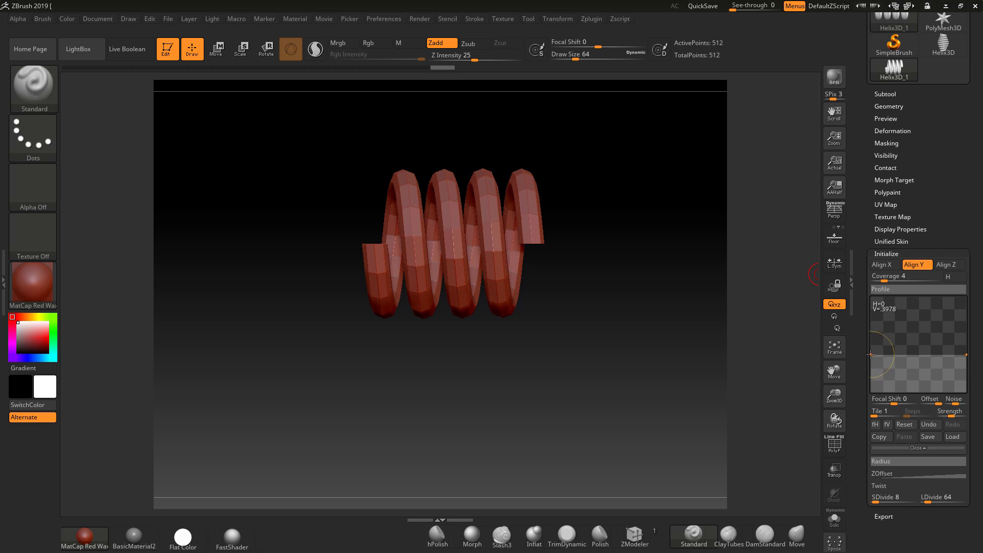
mouse_move(871, 354)
mouse_down()
mouse_move(866, 312)
mouse_move(874, 352)
mouse_up()
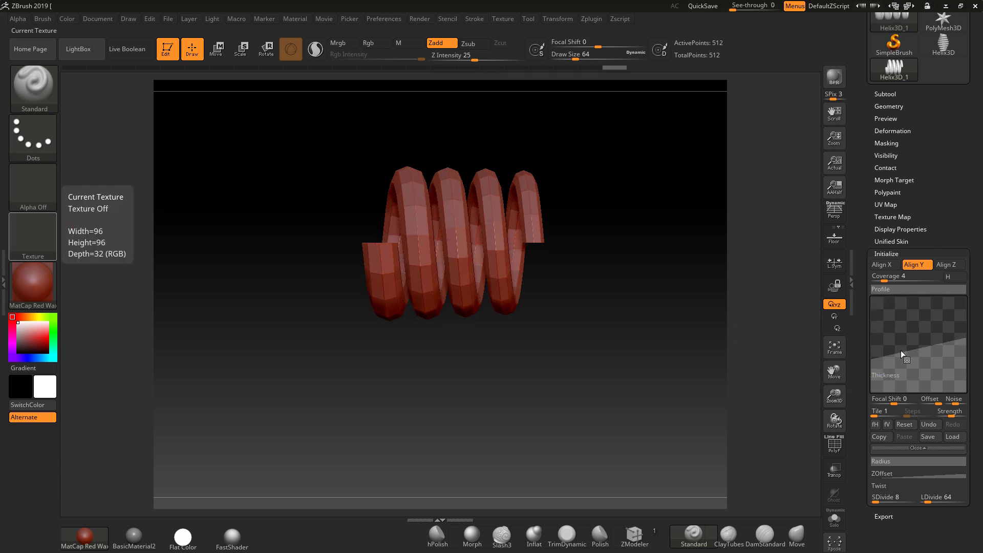
mouse_move(873, 359)
mouse_down()
mouse_move(874, 339)
mouse_move(875, 356)
mouse_up()
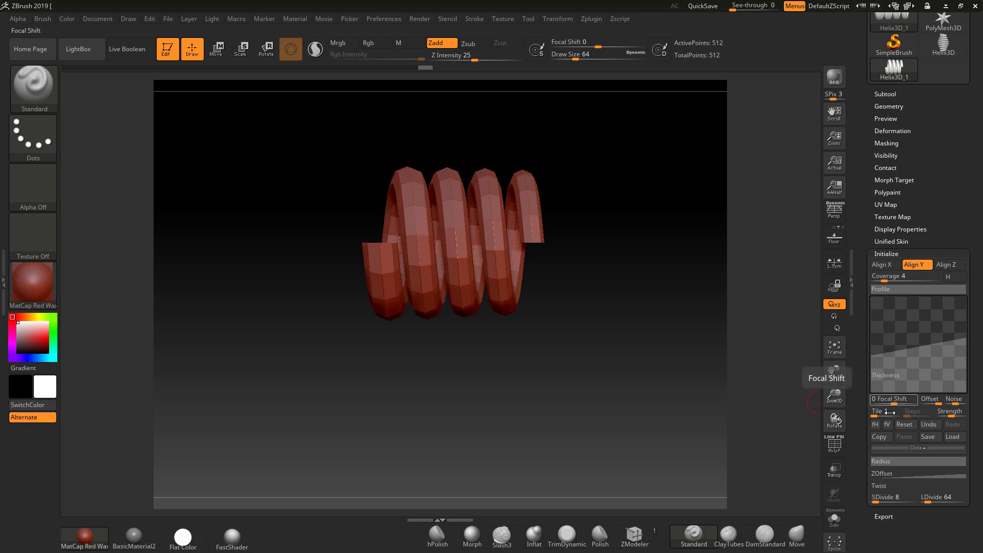
- Lower the Thickness curve's end point to about 0.48 and, after trying 100, set its Focal Shift to -100
drag(893, 403, 865, 403)
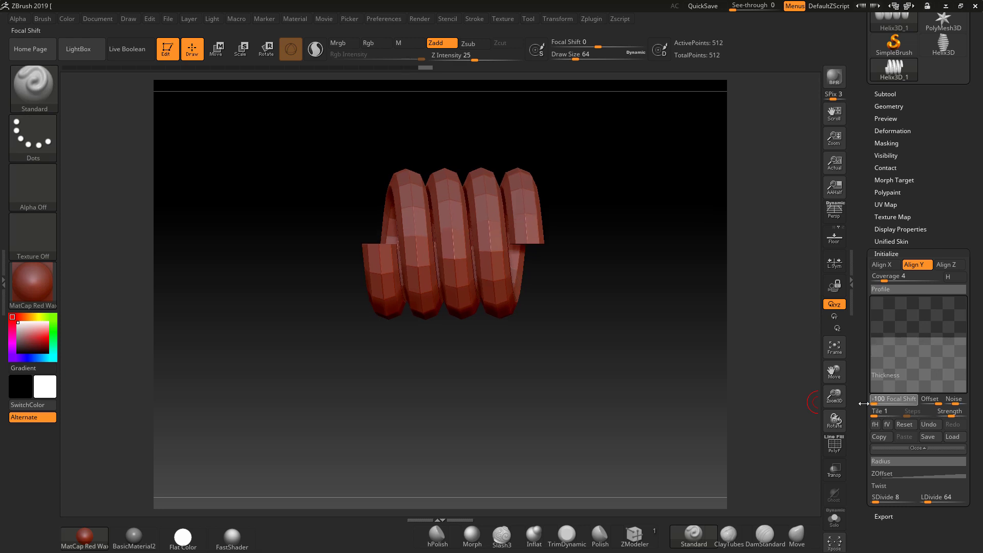
mouse_move(864, 404)
mouse_down()
mouse_move(928, 401)
mouse_move(858, 404)
mouse_up()
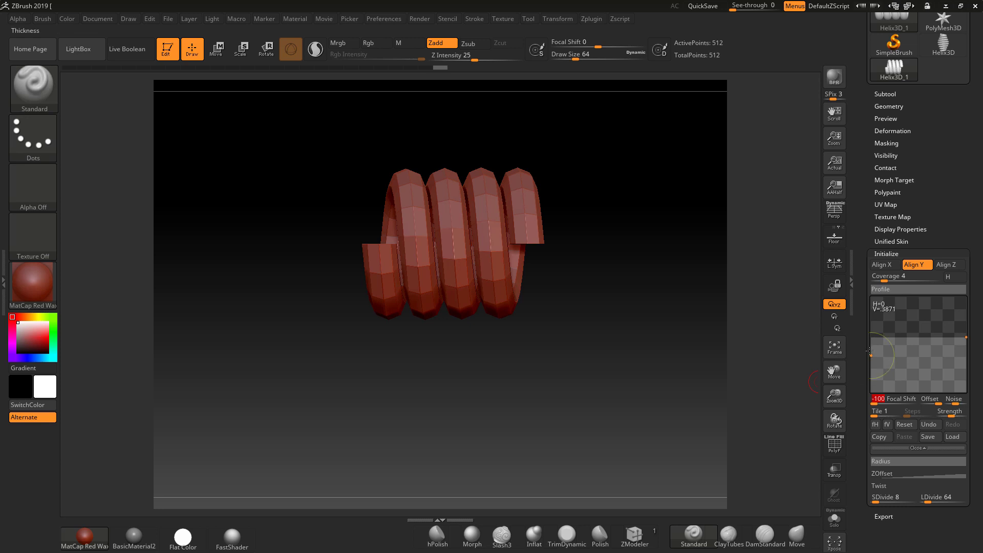
drag(965, 338, 968, 346)
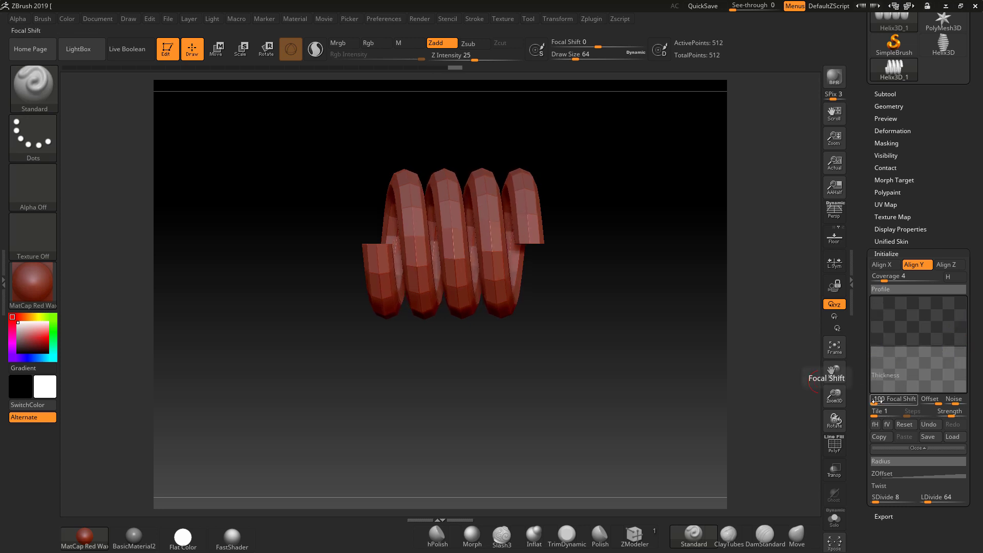
drag(876, 403, 924, 404)
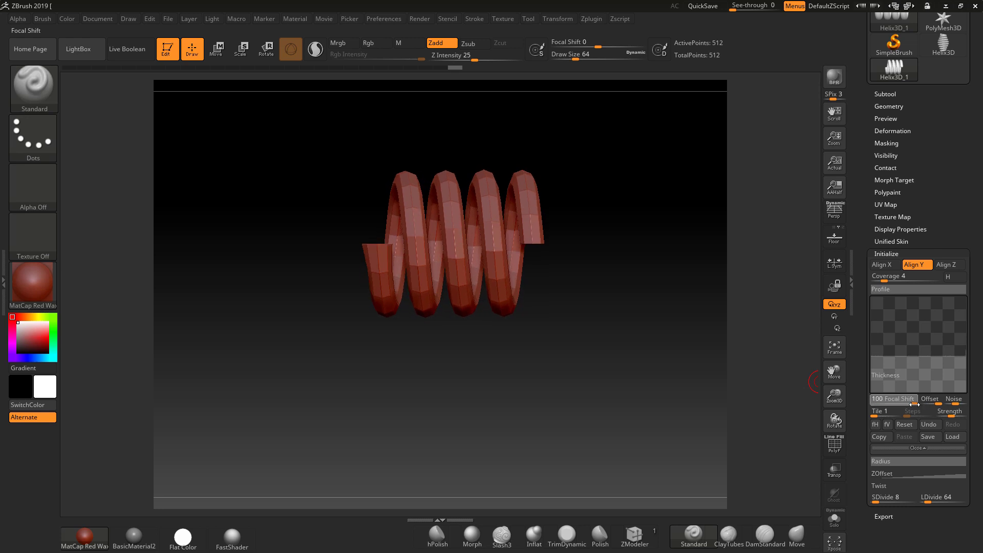
drag(915, 404, 872, 404)
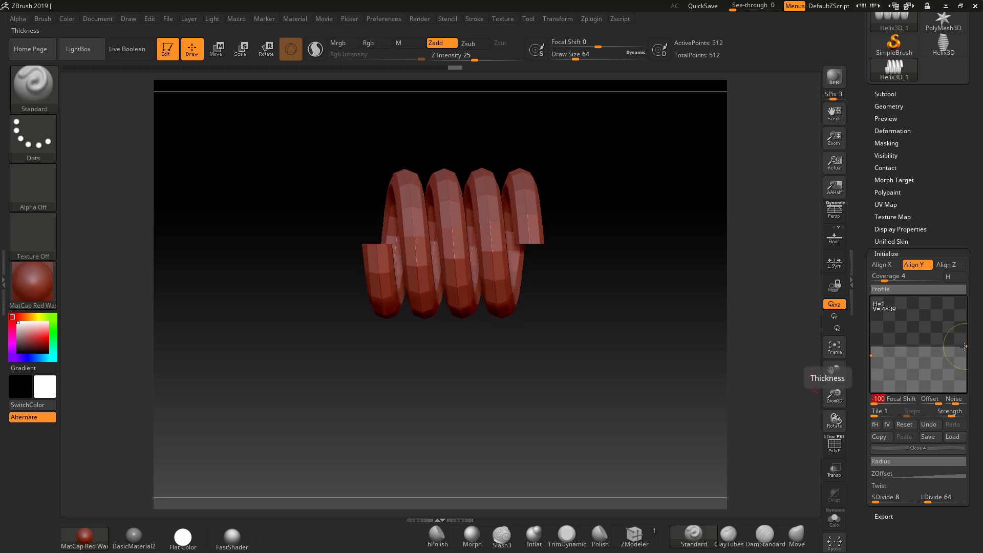
- Lower the end point of the Thickness curve to nearly level with its start point so the coil is evenly thick
drag(969, 359, 976, 369)
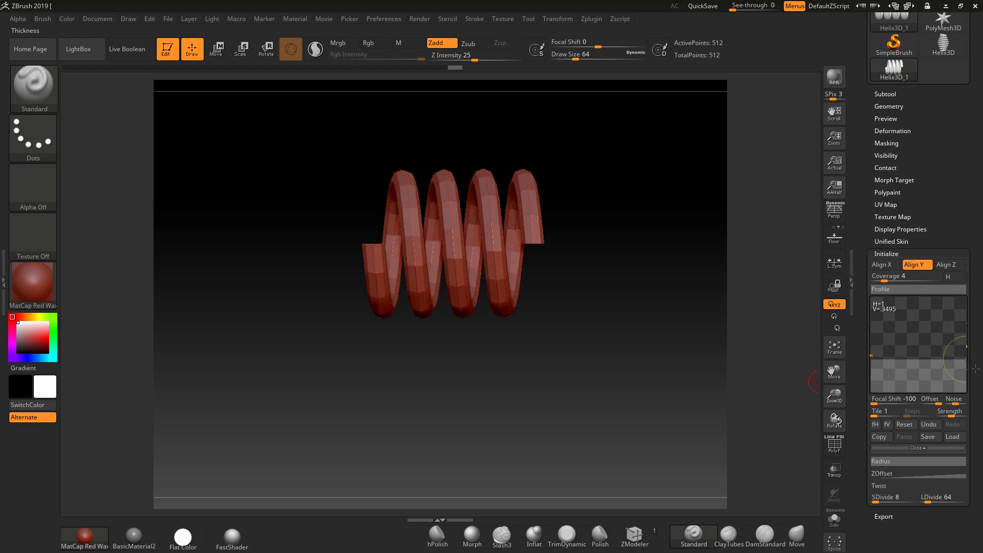
drag(961, 253, 976, 275)
mouse_move(977, 349)
mouse_down()
mouse_move(968, 344)
mouse_move(969, 360)
mouse_move(969, 342)
mouse_move(969, 356)
mouse_up()
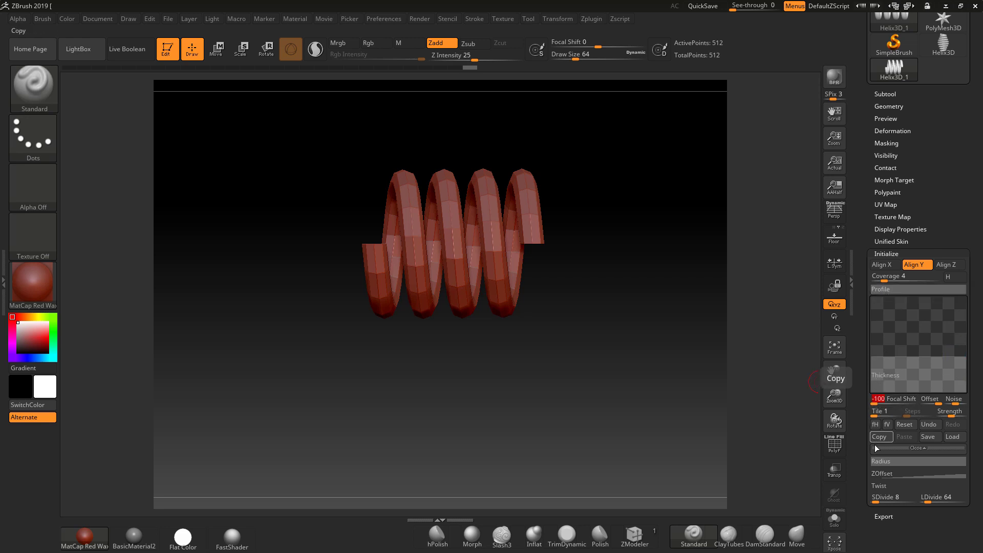
- Inspect the helix's Radius, Profile and Twist curves in turn
click(877, 461)
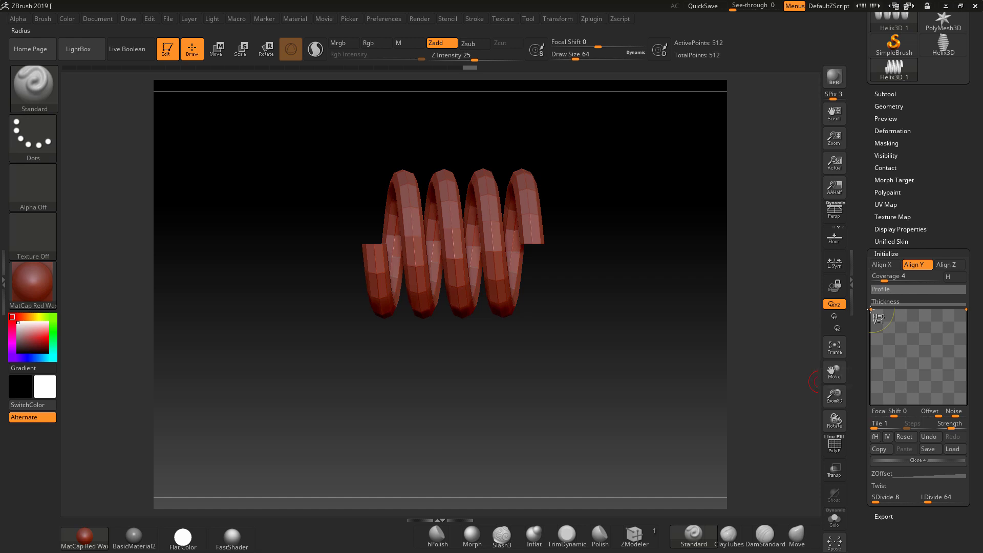
mouse_move(877, 305)
mouse_down()
mouse_move(869, 341)
mouse_move(868, 297)
mouse_up()
click(882, 289)
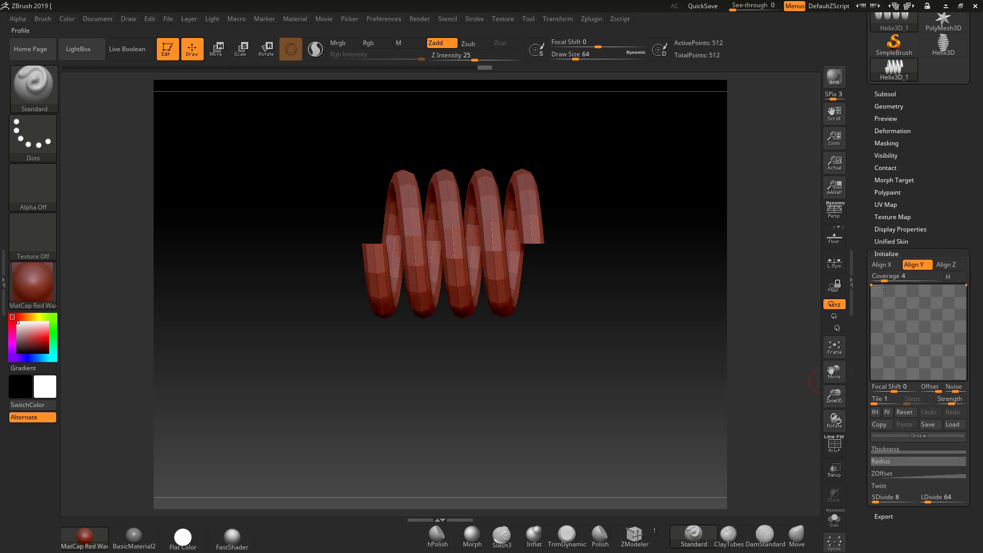
mouse_move(911, 285)
mouse_down()
mouse_move(912, 346)
mouse_move(919, 276)
mouse_up()
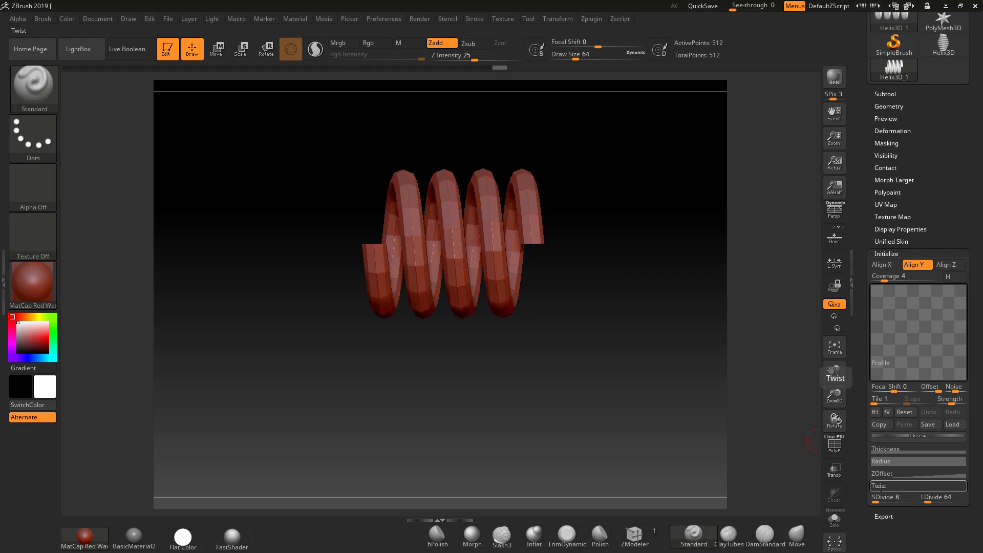
click(878, 485)
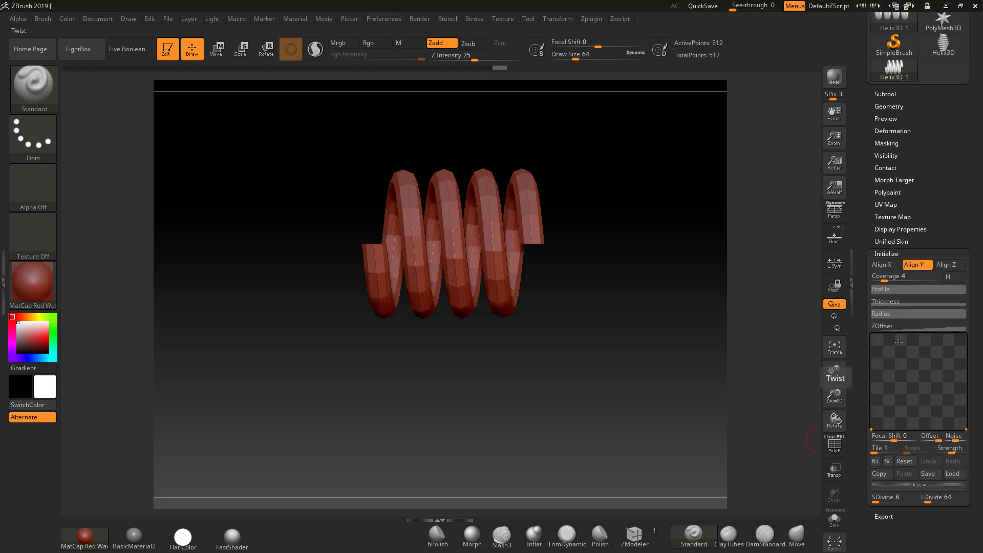
- Raise the end point of the ZOffset curve to about 0.54, keeping its Focal Shift at 0
click(886, 326)
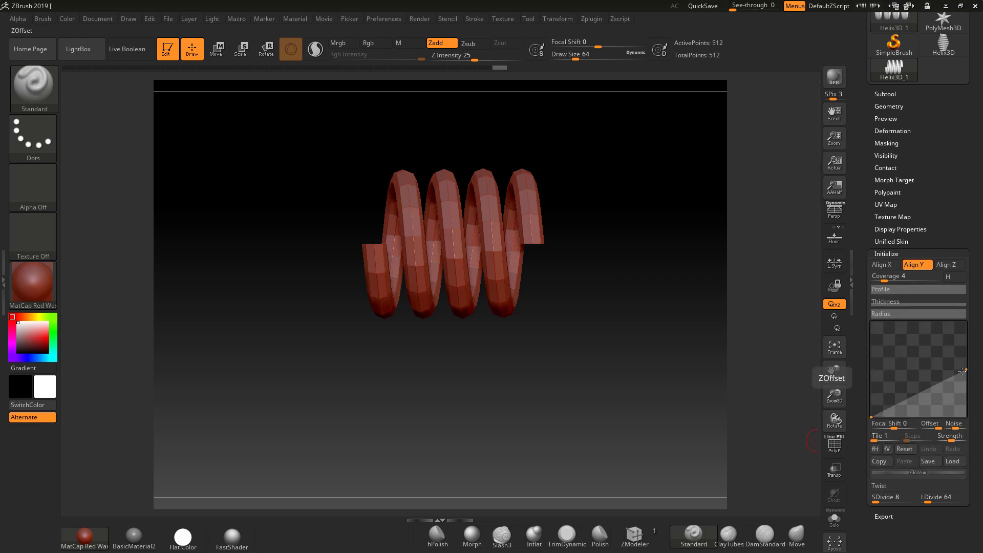
mouse_move(965, 368)
mouse_down()
mouse_move(965, 414)
mouse_move(977, 343)
mouse_move(969, 383)
mouse_move(969, 370)
mouse_up()
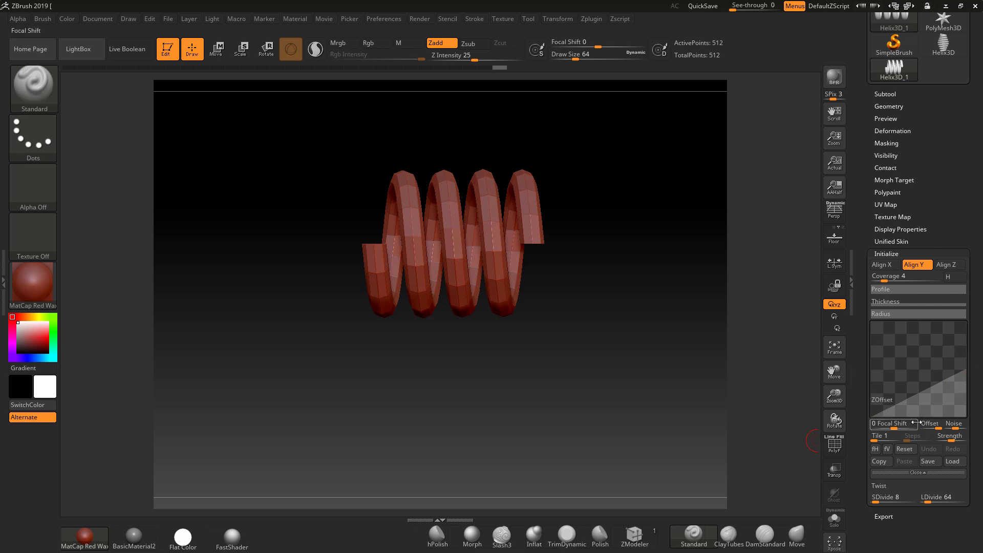
mouse_move(894, 425)
mouse_down()
mouse_move(866, 427)
mouse_move(907, 425)
mouse_move(893, 425)
mouse_up()
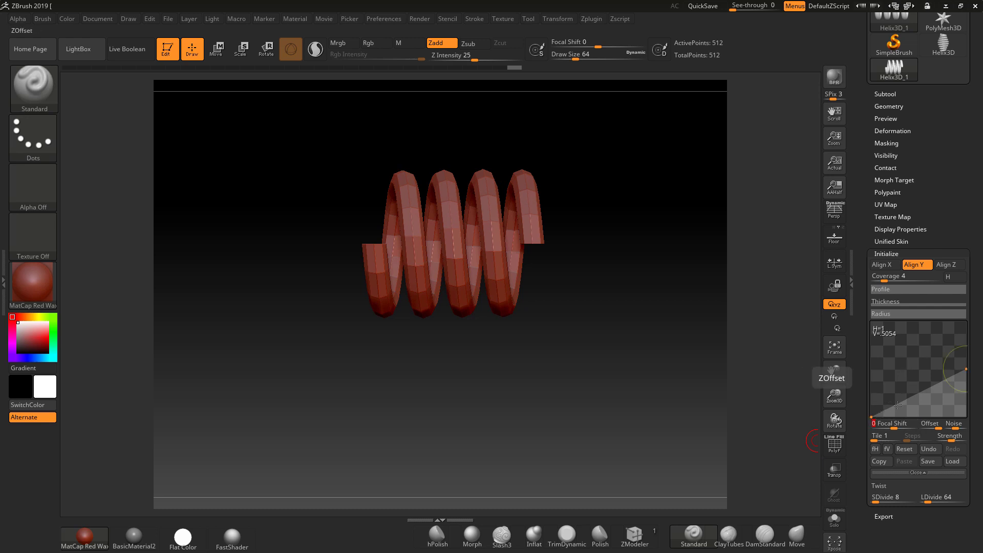
drag(966, 367, 966, 365)
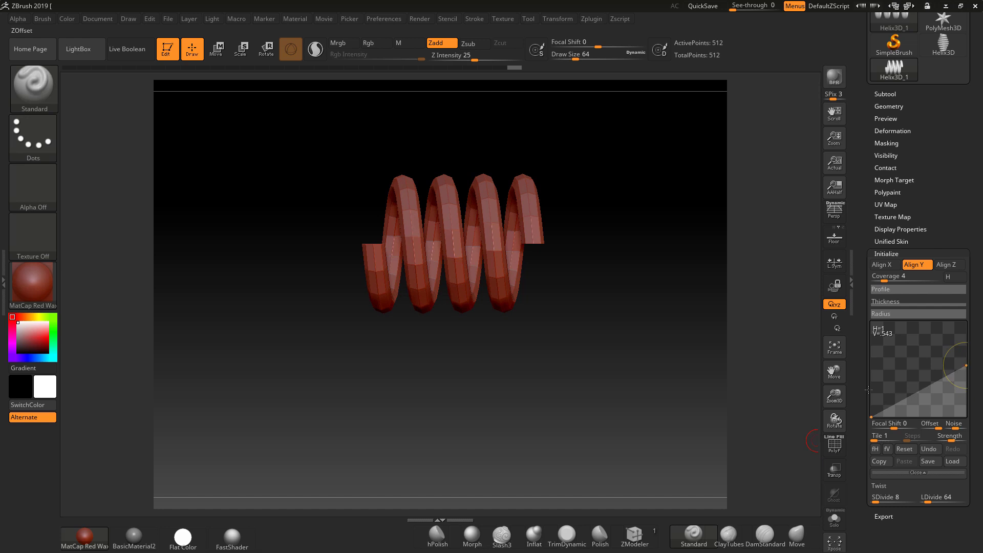
- Convert the finished helix primitive into an editable PolyMesh3D
mouse_move(661, 328)
mouse_down()
mouse_move(656, 402)
mouse_move(663, 325)
mouse_up()
key(shift)
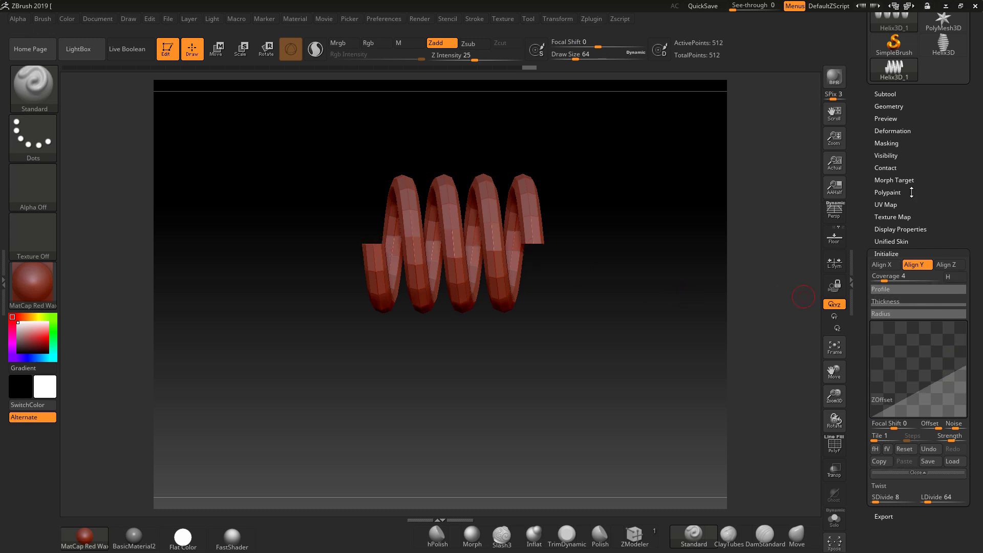
scroll(952, 157, up, 5)
click(921, 83)
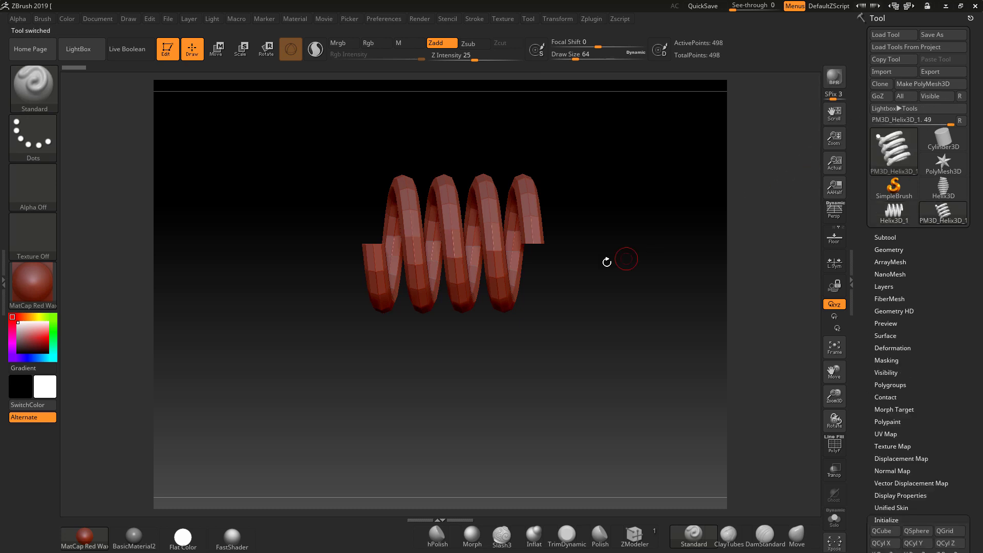
- Try extending the spring by duplicating the coil along its Y axis with the Move gizmo, and undo the copy
key(w)
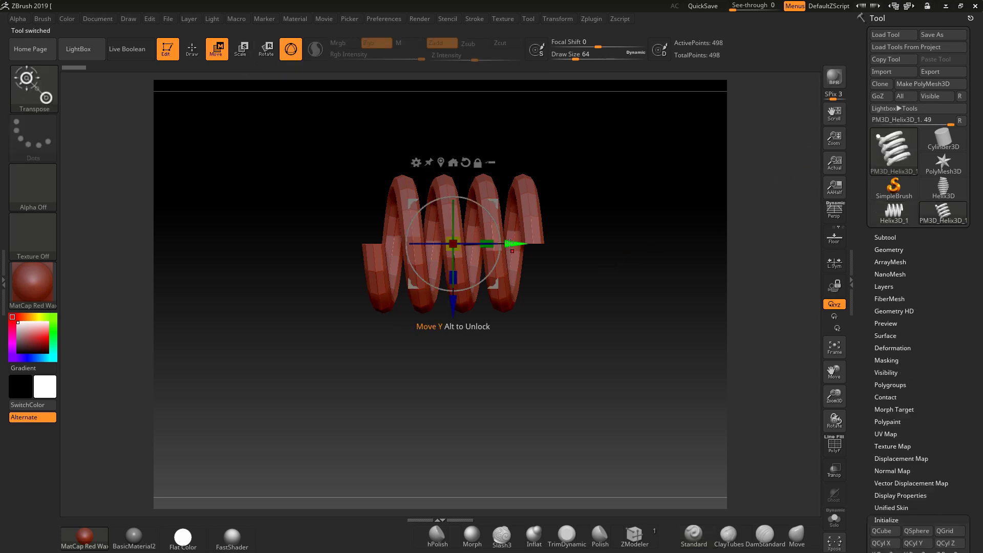
ctrl+drag(513, 244, 356, 245)
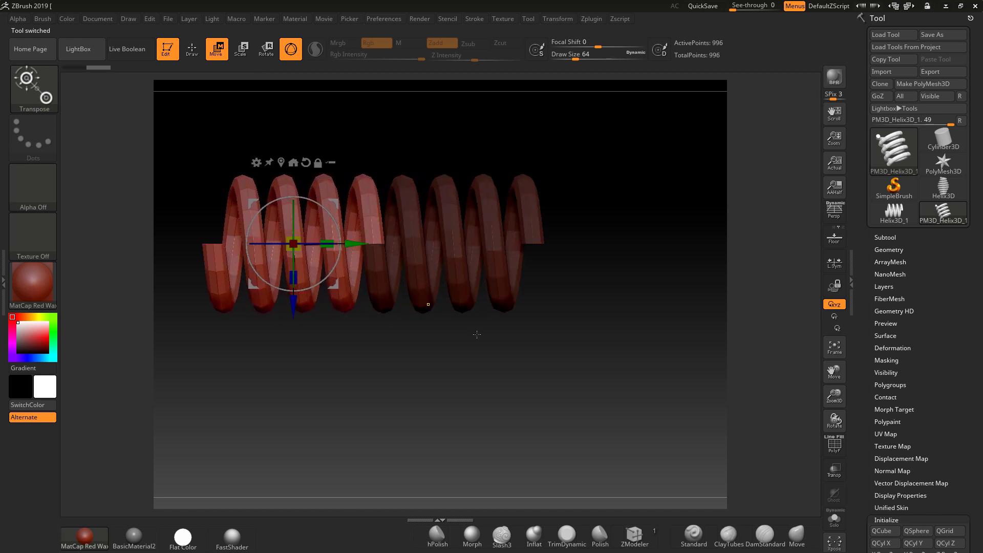
drag(621, 325, 615, 394)
key(ctrl+z)
key(ctrl+z)
- Display the coil's polygon wireframe with PolyFrame and return to Draw mode
click(835, 444)
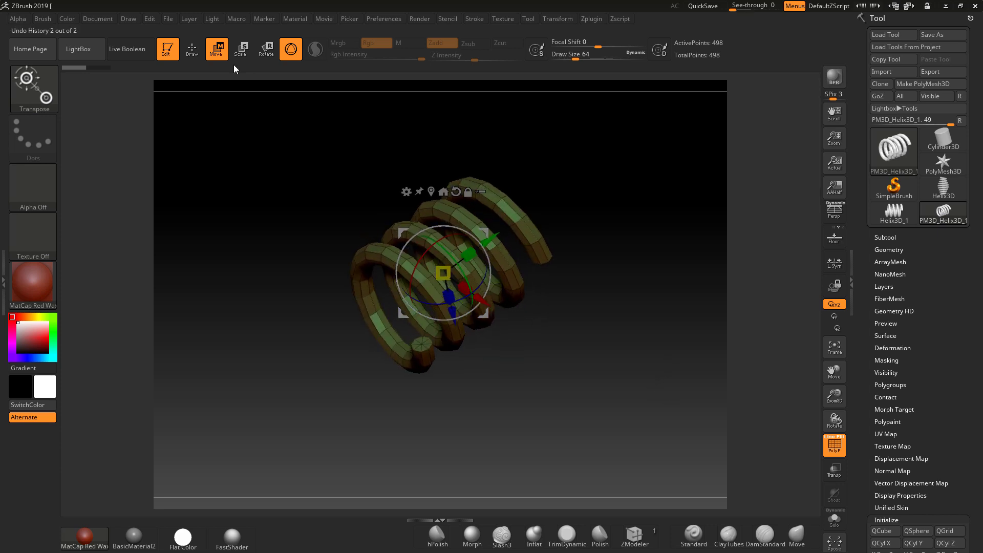
click(192, 50)
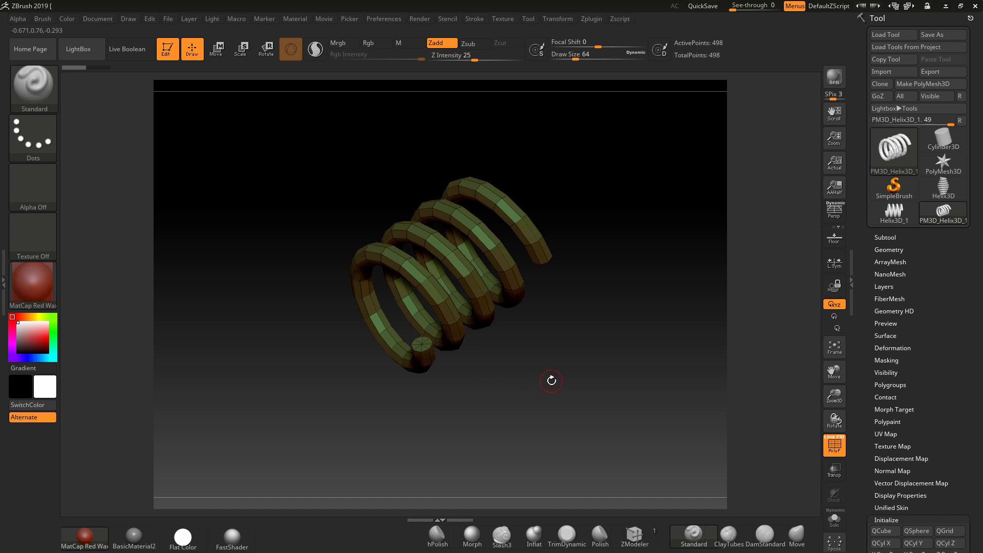
drag(484, 390, 484, 354)
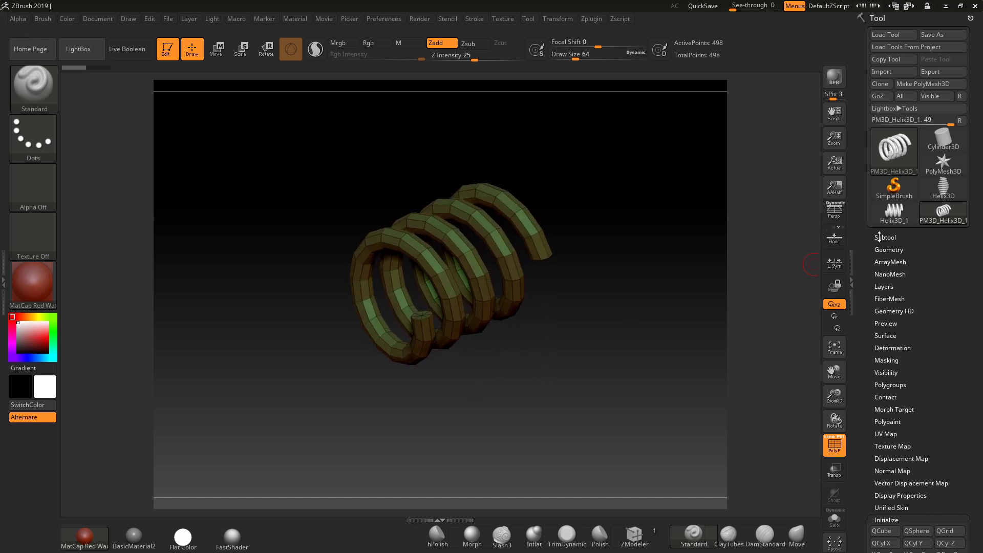
- Rename the helix subtool as Wirebase
click(879, 237)
drag(981, 353, 974, 314)
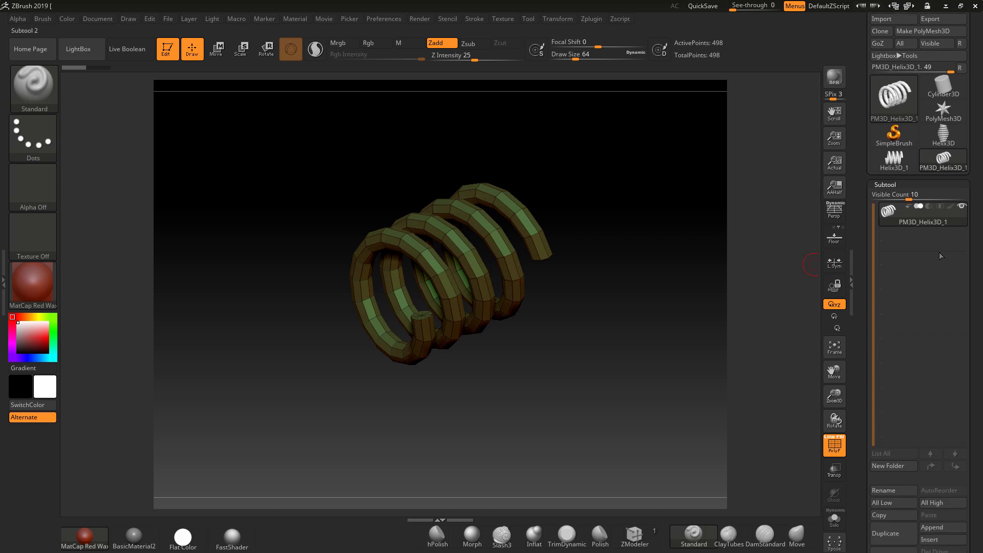
click(877, 491)
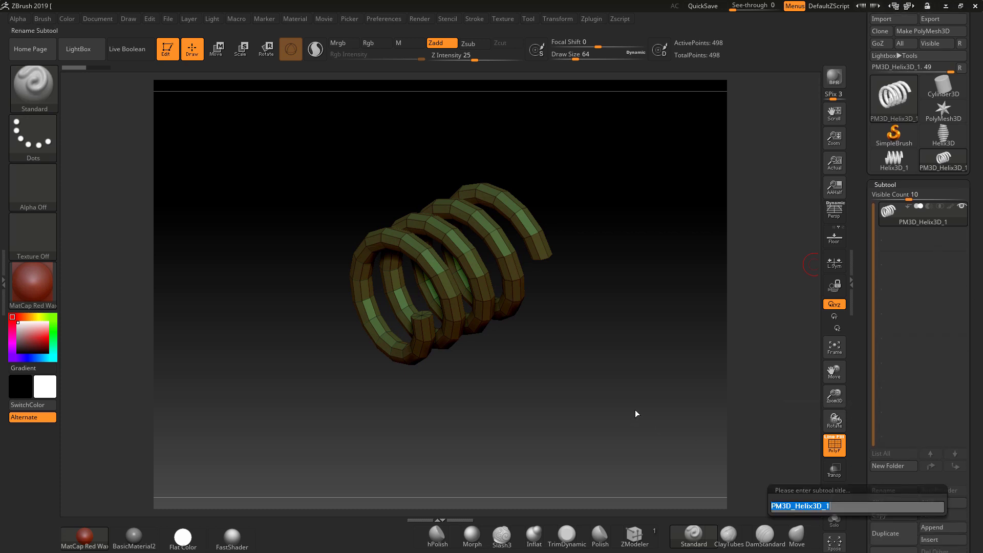
text(wirebase)
key(Return)
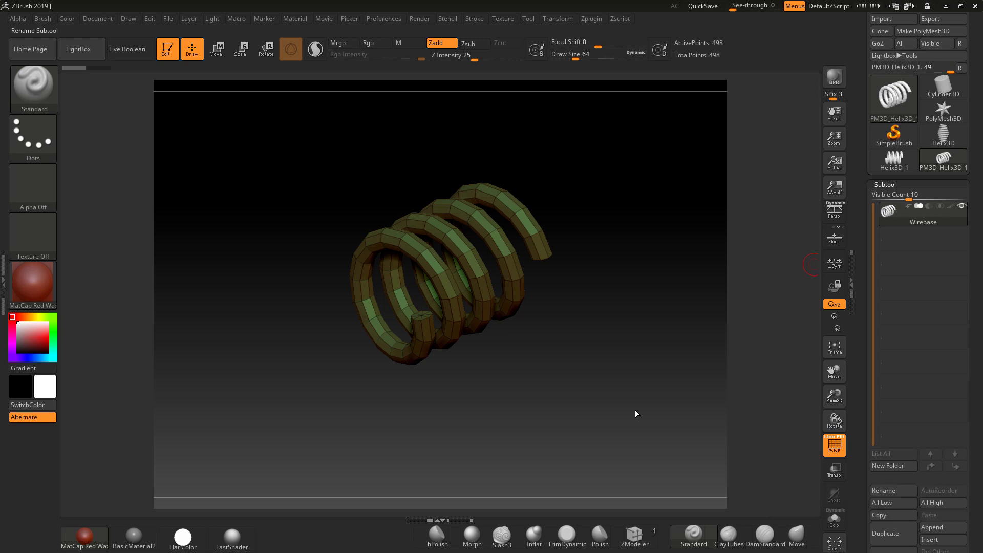
- Duplicate the Wirebase subtool and rename the copy as Basic Wire
click(886, 533)
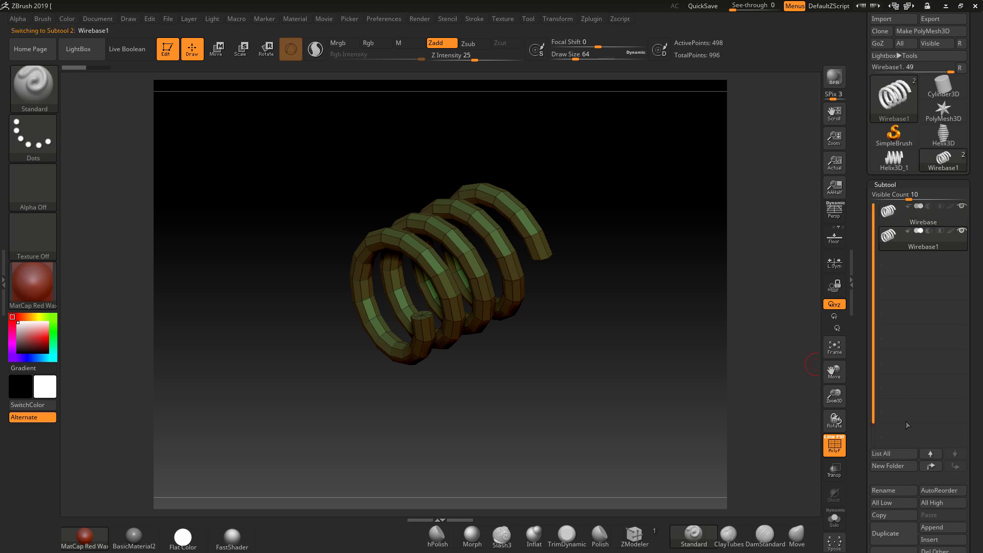
click(883, 490)
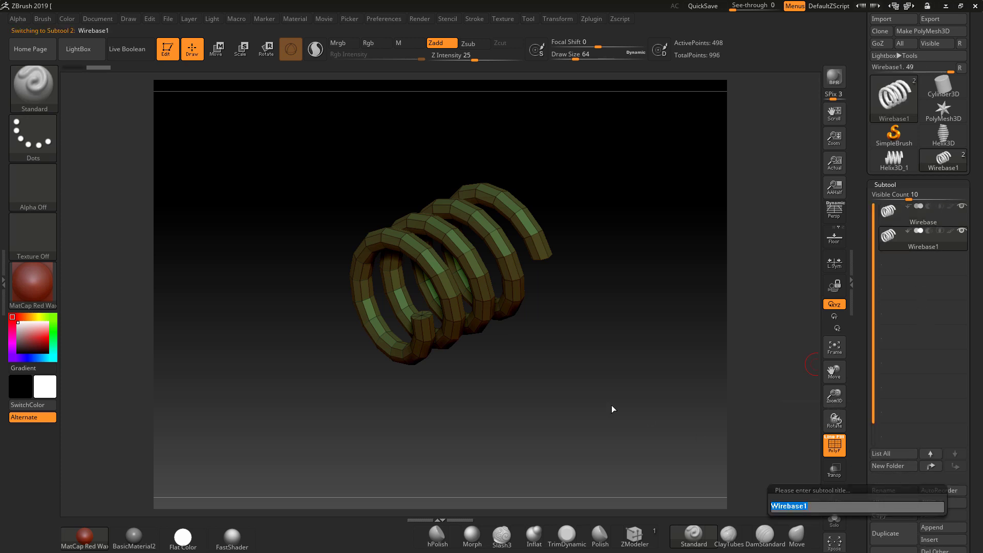
text(Basic)
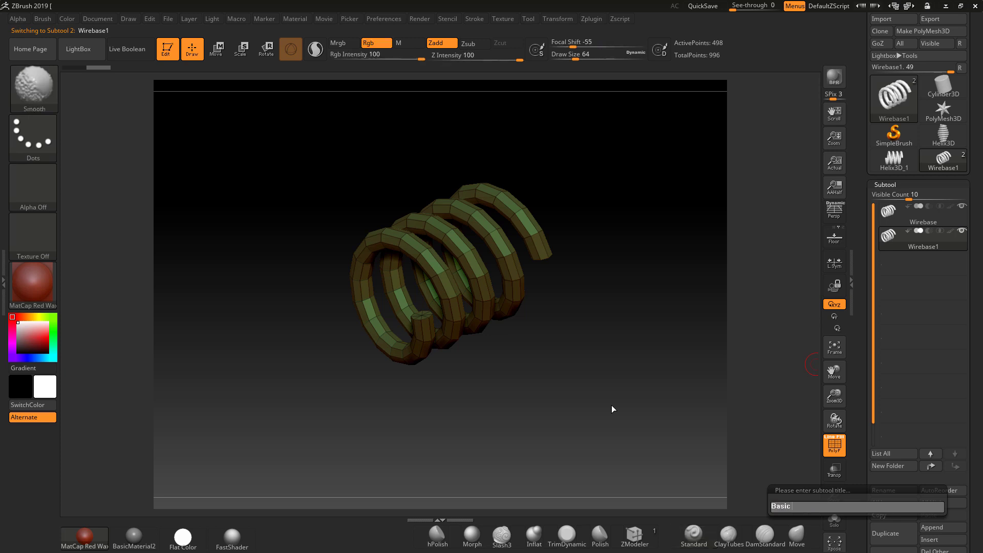
text( Wire)
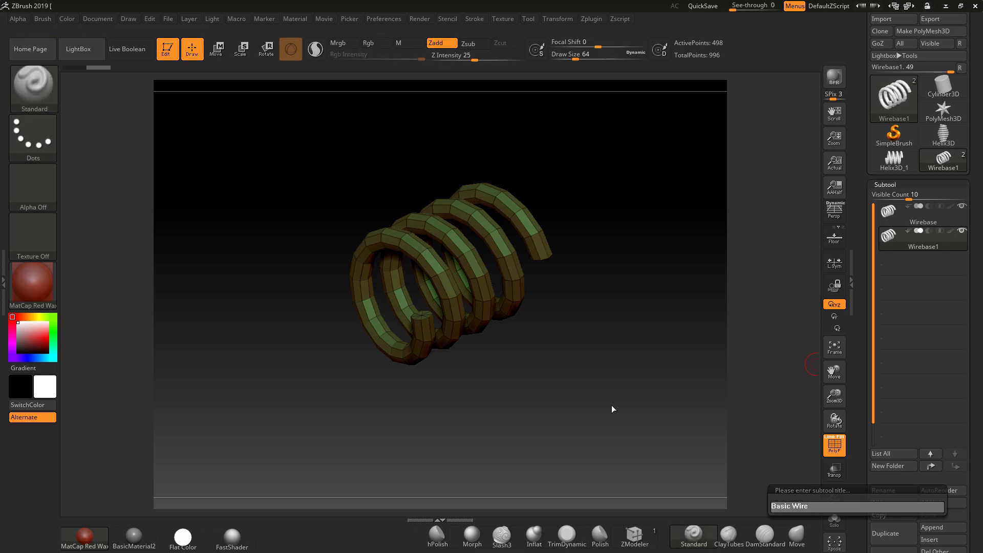
key(Return)
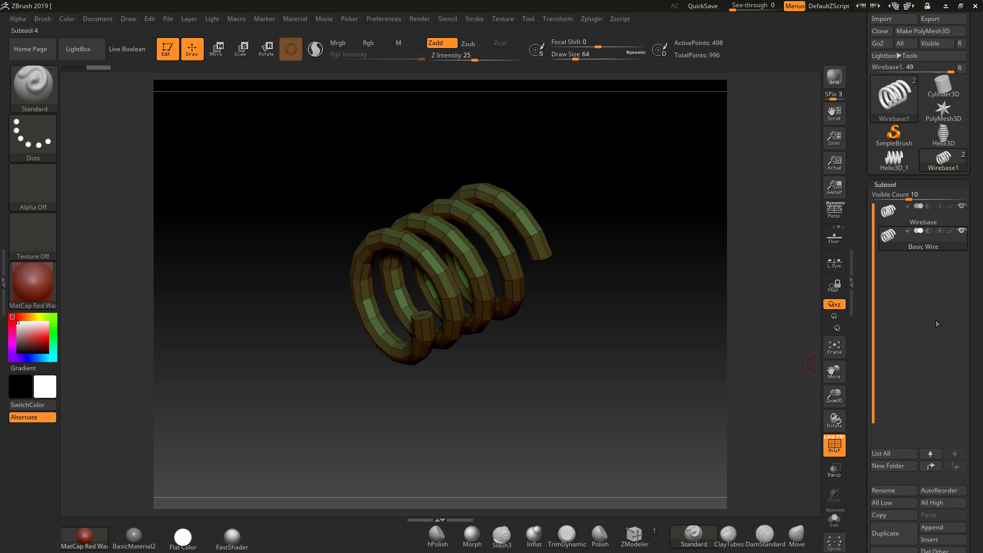
- Switch the current tool to a Cylinder3D primitive and set its vertical subdivision count (VDivide) to 4
mouse_move(650, 336)
mouse_down()
mouse_move(582, 321)
mouse_move(589, 335)
mouse_move(615, 336)
mouse_move(584, 347)
mouse_move(584, 328)
mouse_move(536, 323)
mouse_move(579, 346)
mouse_move(607, 330)
mouse_move(515, 310)
mouse_up()
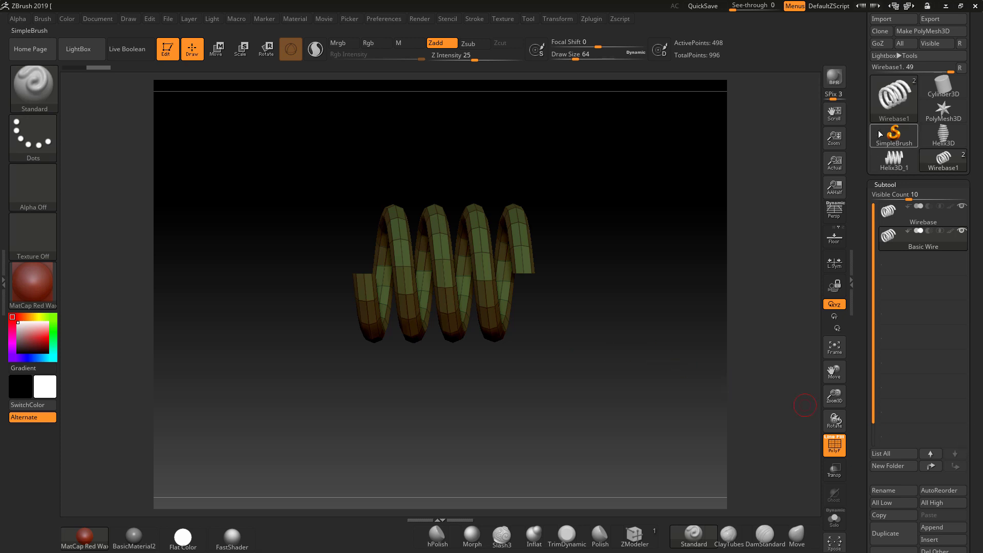
click(892, 96)
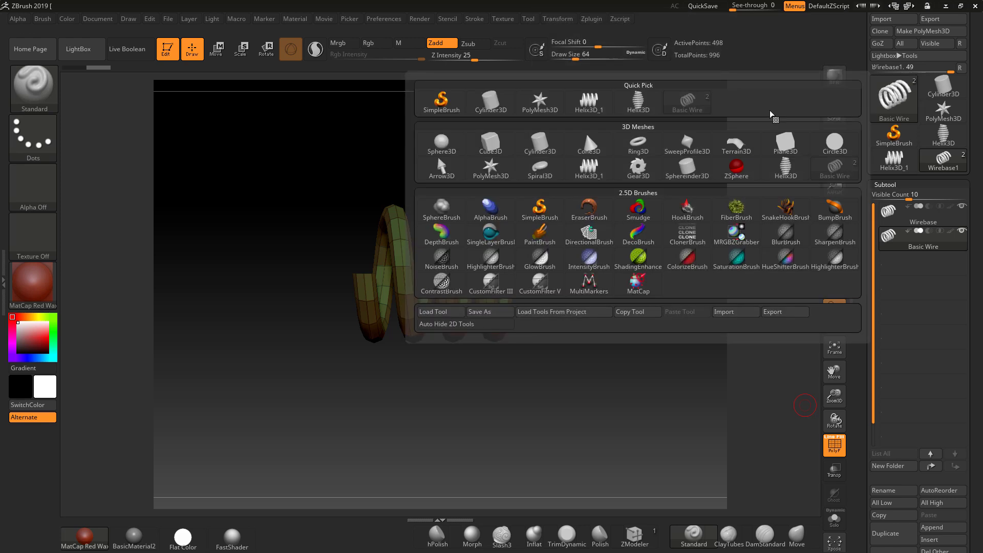
click(541, 146)
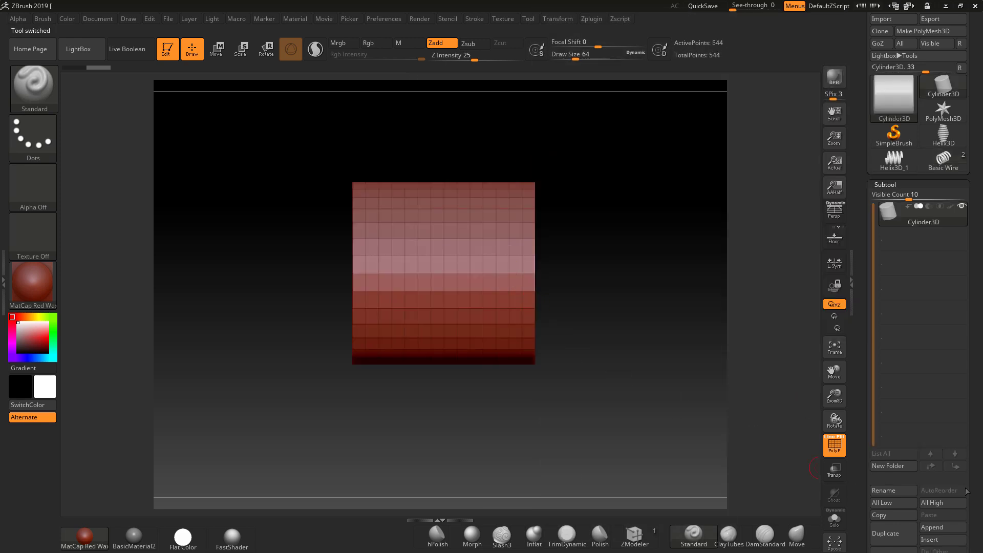
drag(976, 487, 981, 353)
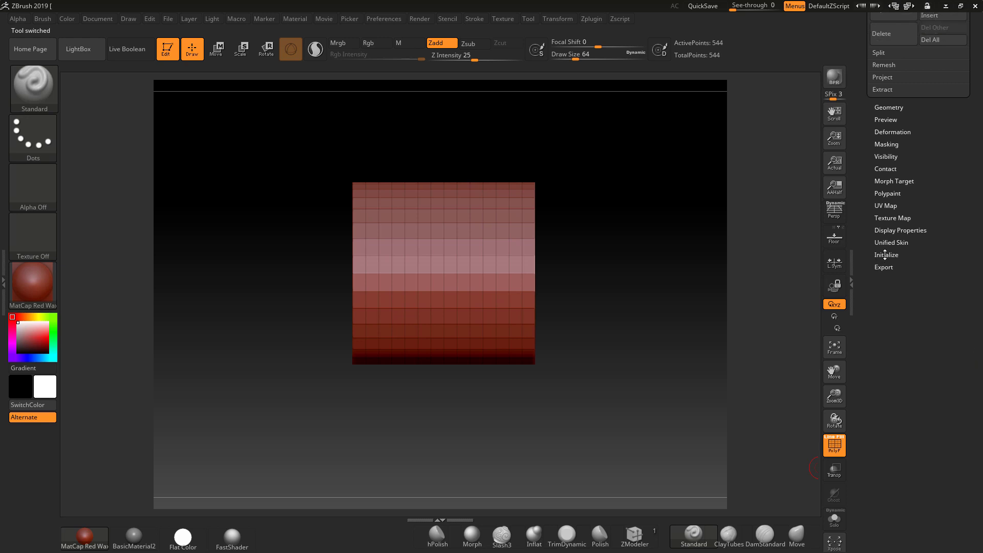
click(885, 254)
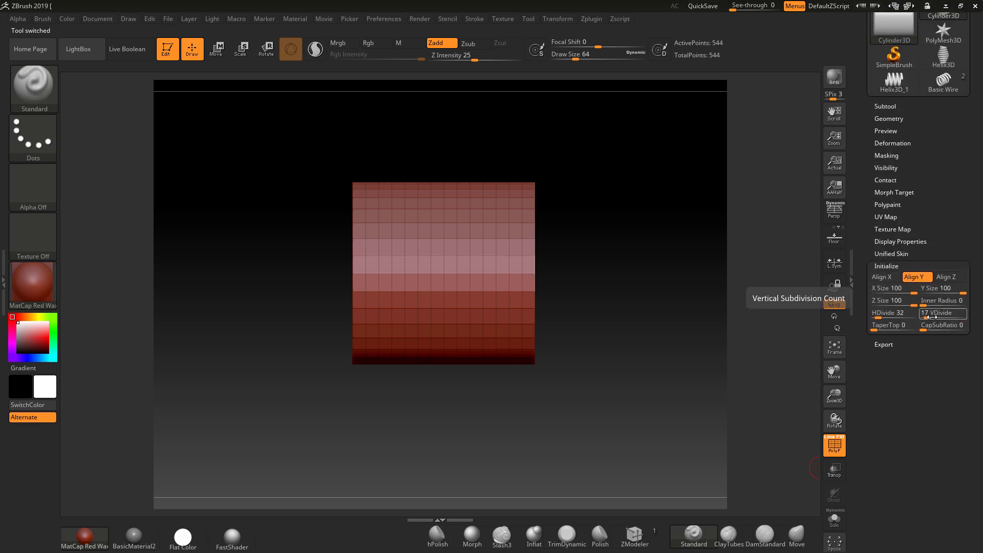
drag(917, 316, 917, 318)
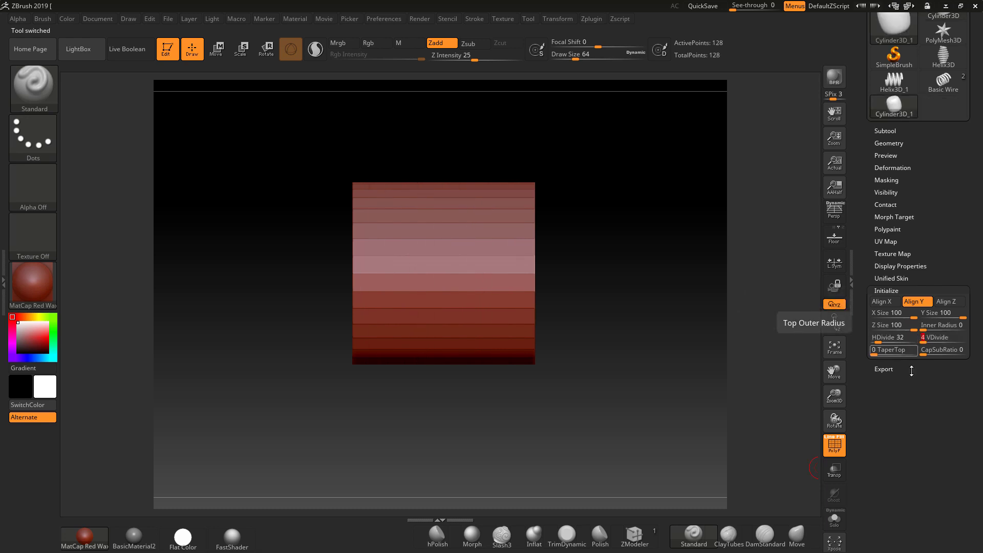
mouse_move(649, 323)
mouse_down()
mouse_move(626, 319)
mouse_move(664, 315)
mouse_up()
- Convert the cylinder primitive to a PolyMesh3D and rename its subtool as 1213213
drag(957, 227, 961, 285)
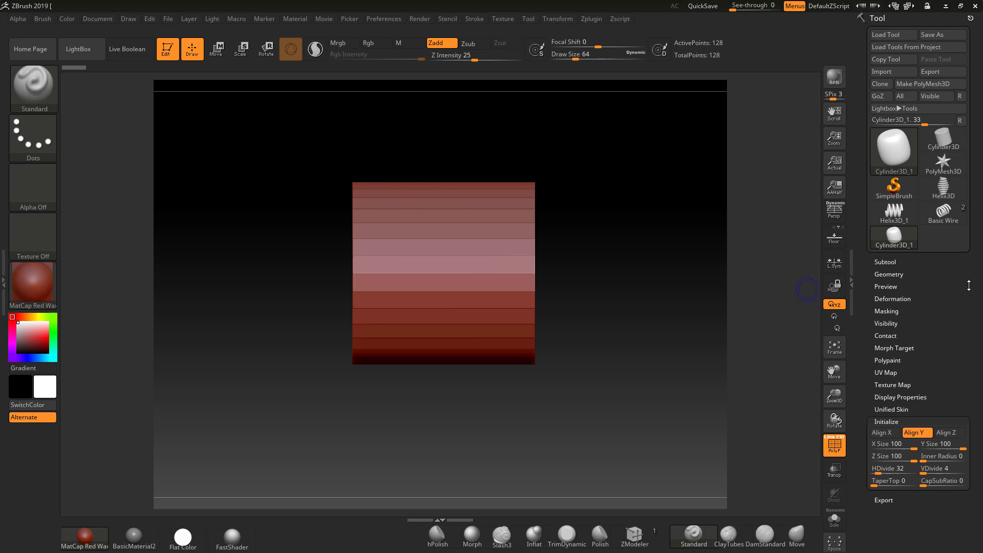
click(929, 85)
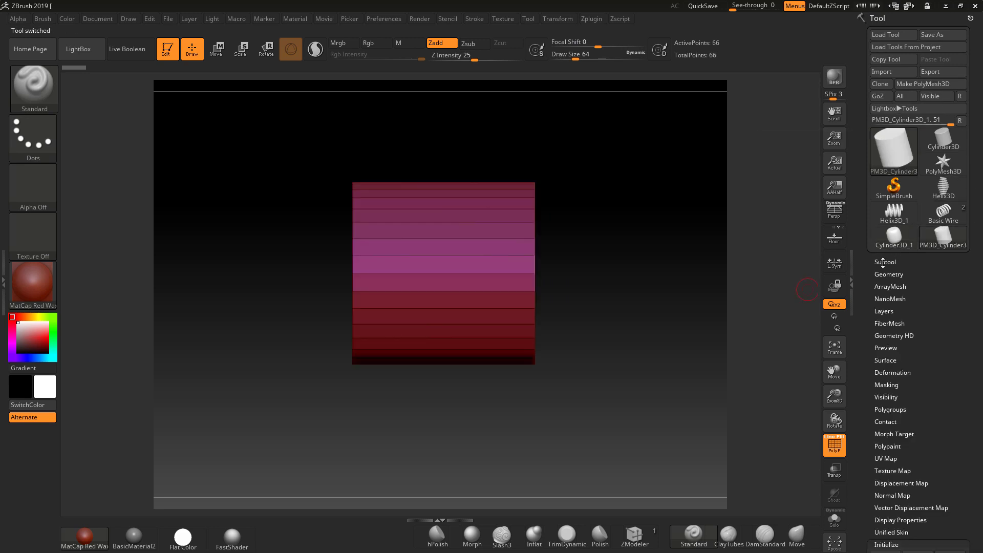
click(883, 263)
scroll(899, 436, down, 3)
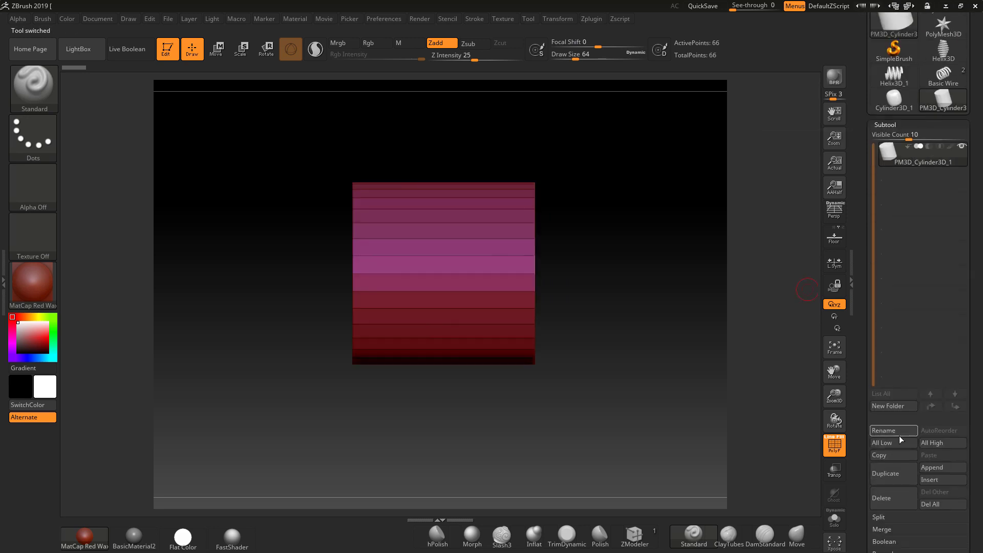
click(893, 432)
text(1213213)
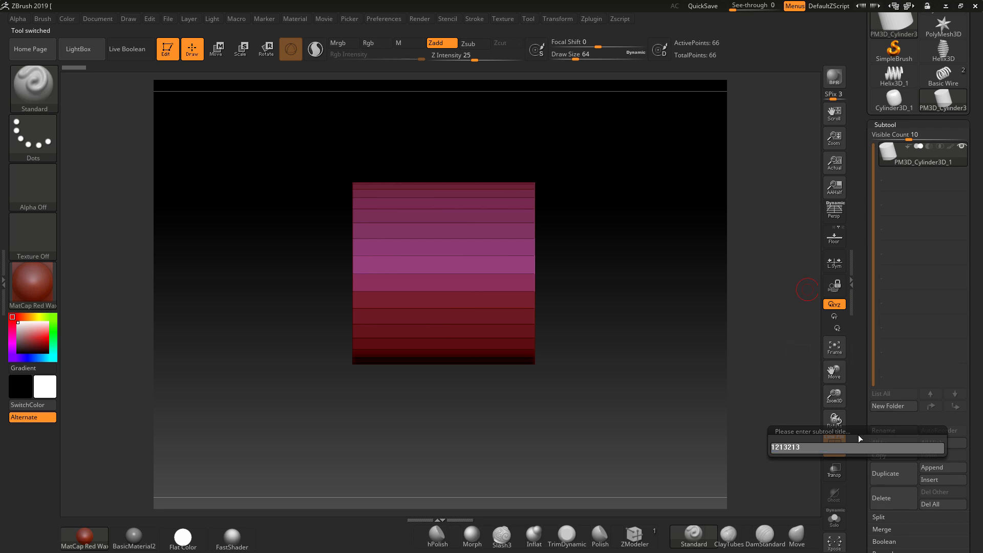
key(Return)
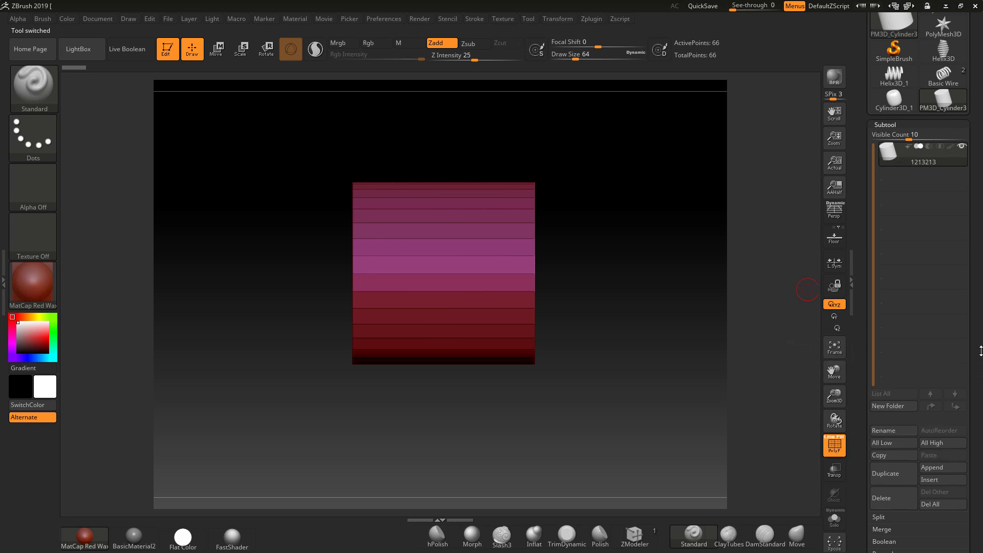
- Append the 1213213 cylinder to the Basic Wire tool and select it as the active subtool
click(943, 105)
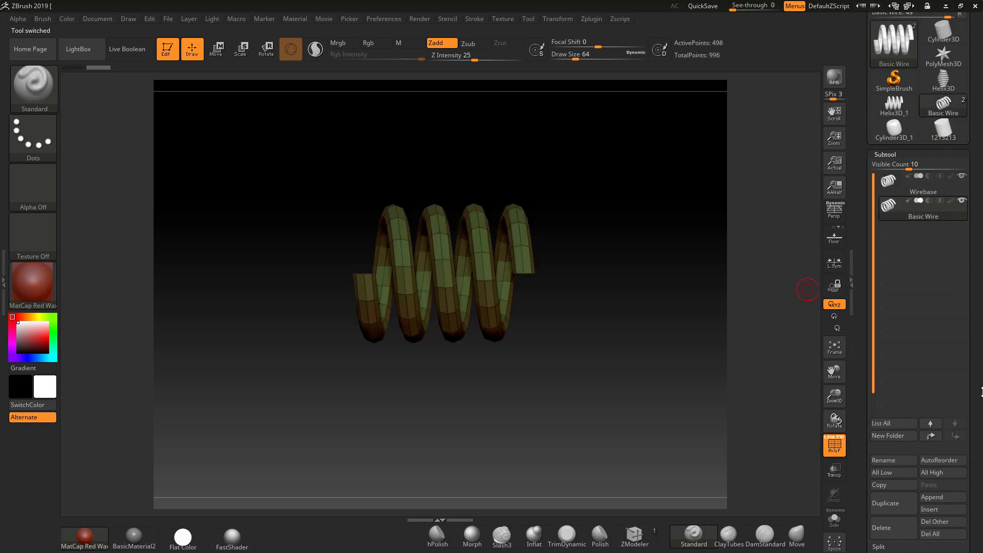
click(933, 462)
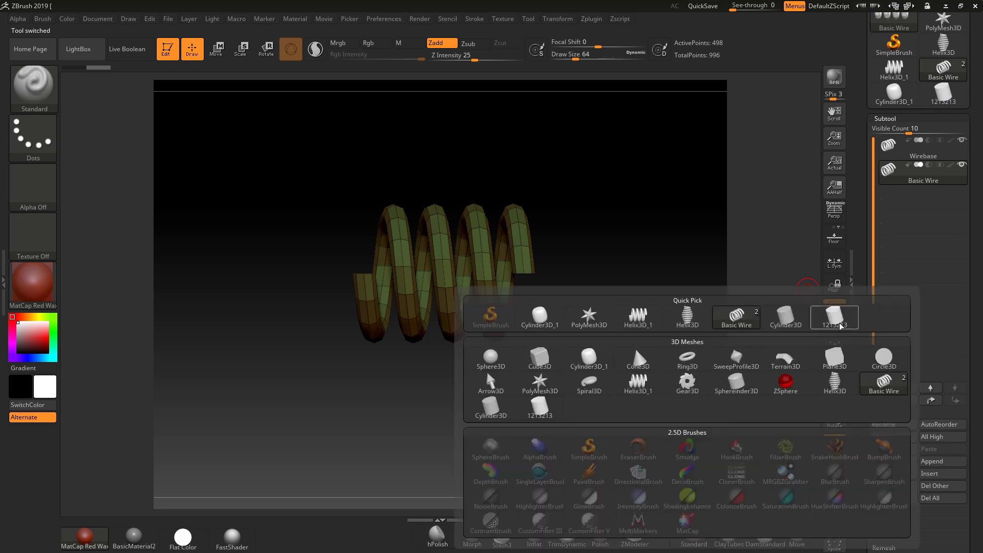
click(889, 196)
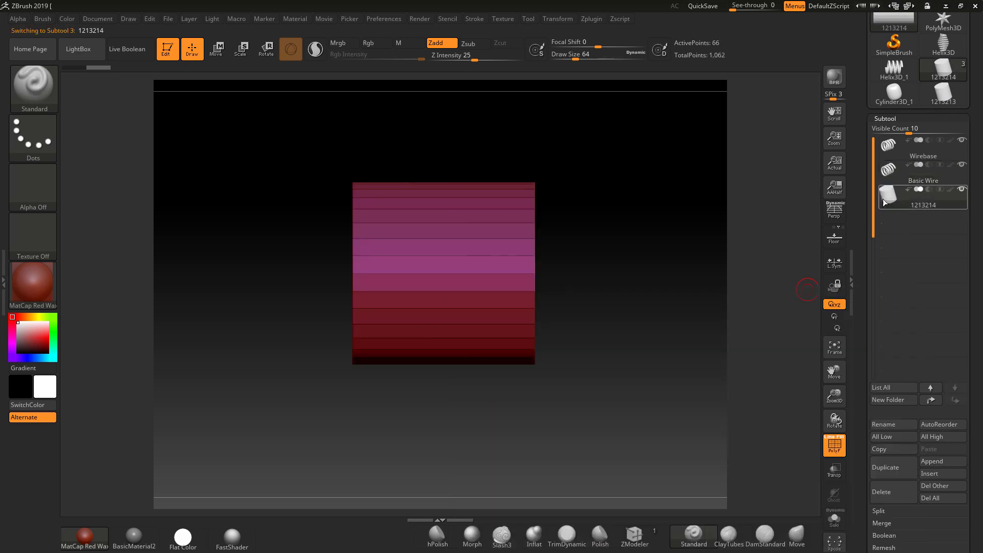
- Scale the cylinder narrower to fit inside the coil with its length matching the coil's ends, and return to Draw mode
click(241, 49)
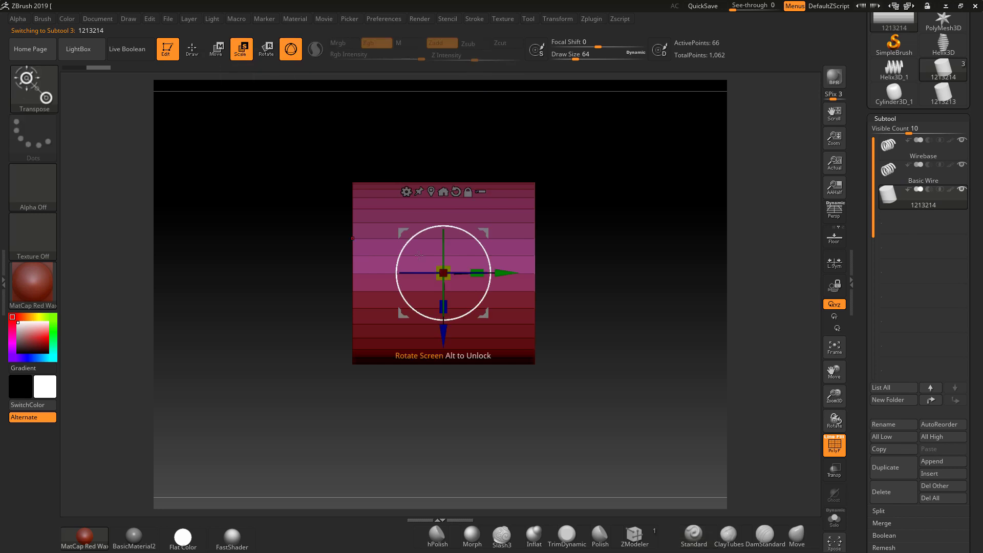
mouse_move(443, 272)
mouse_down()
mouse_move(407, 255)
mouse_move(520, 272)
mouse_up()
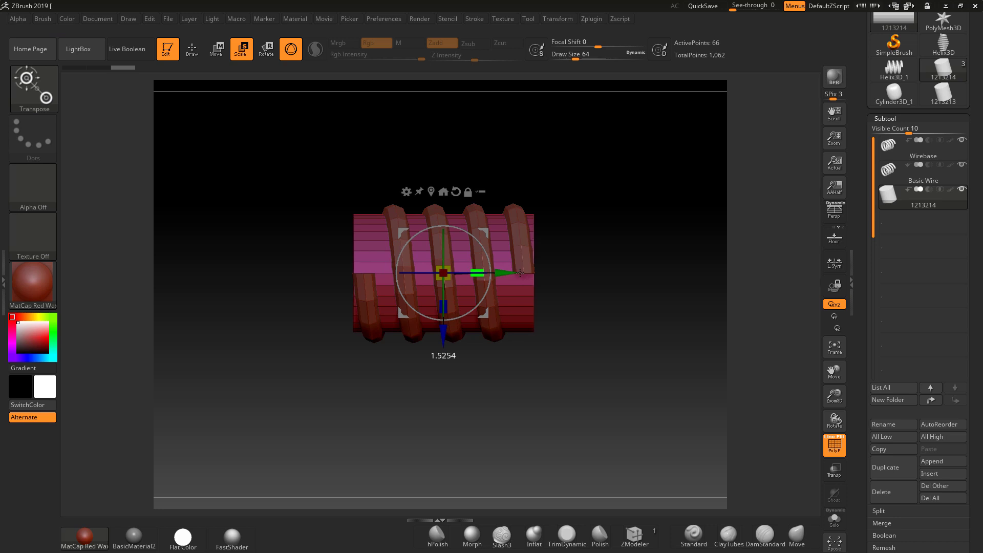
ctrl+right_drag(494, 355, 569, 395)
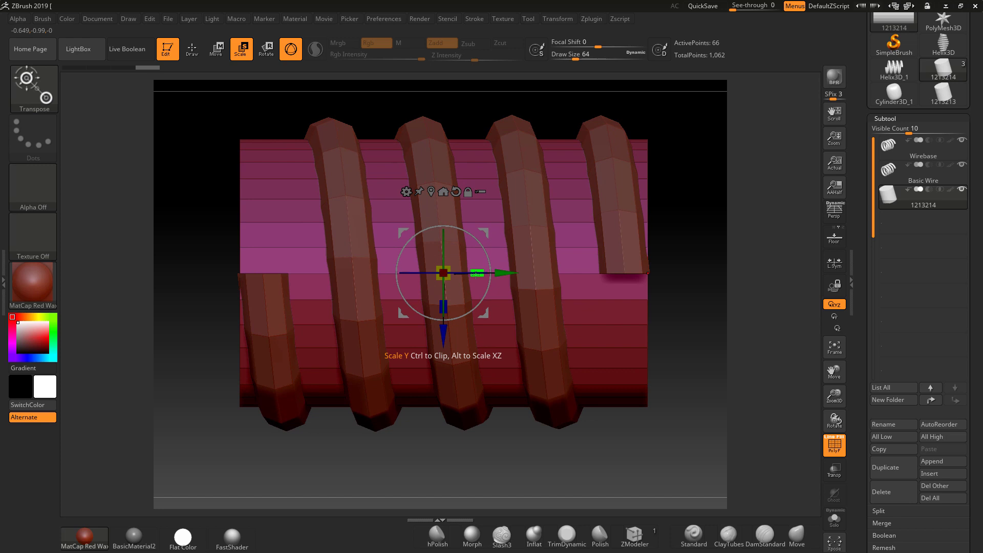
drag(476, 273, 477, 273)
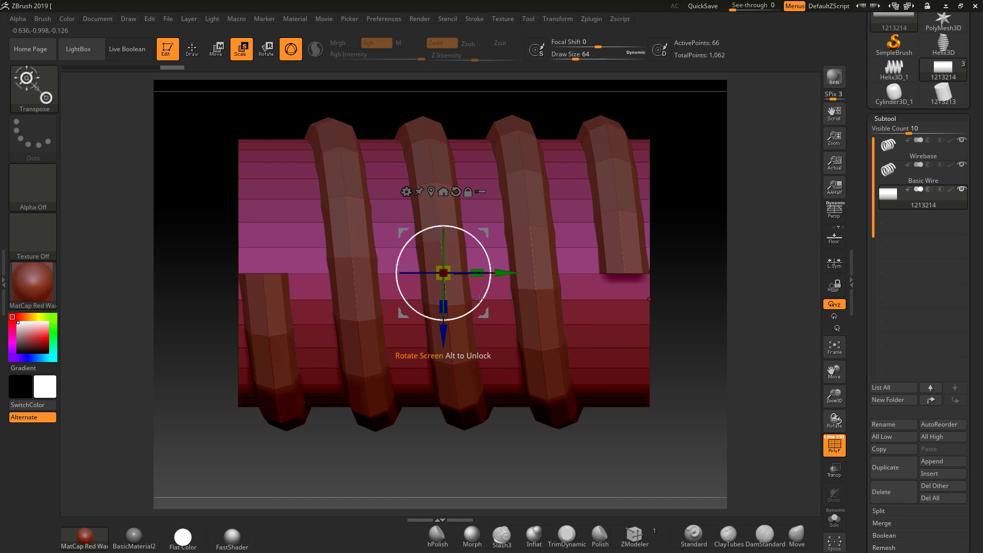
drag(477, 277, 419, 265)
drag(567, 435, 685, 391)
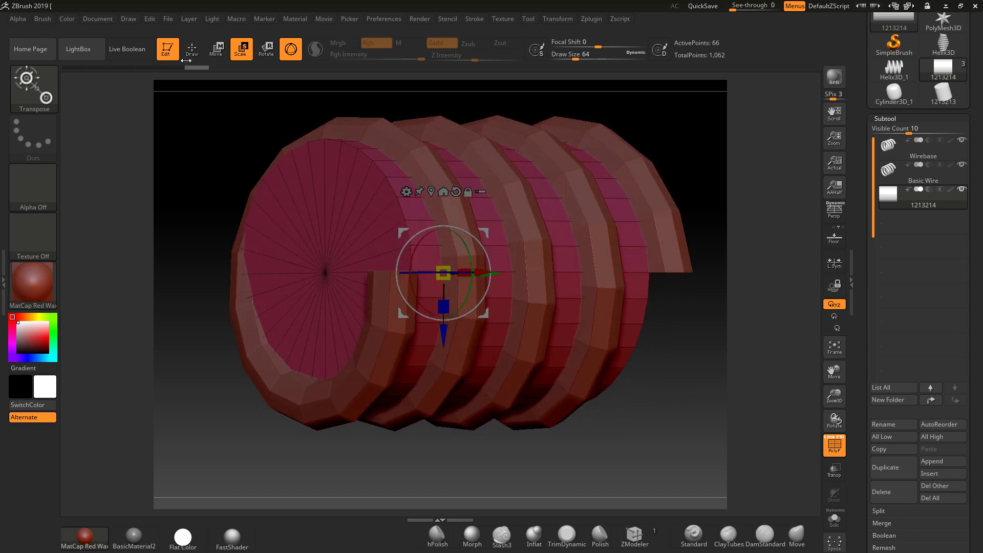
click(192, 48)
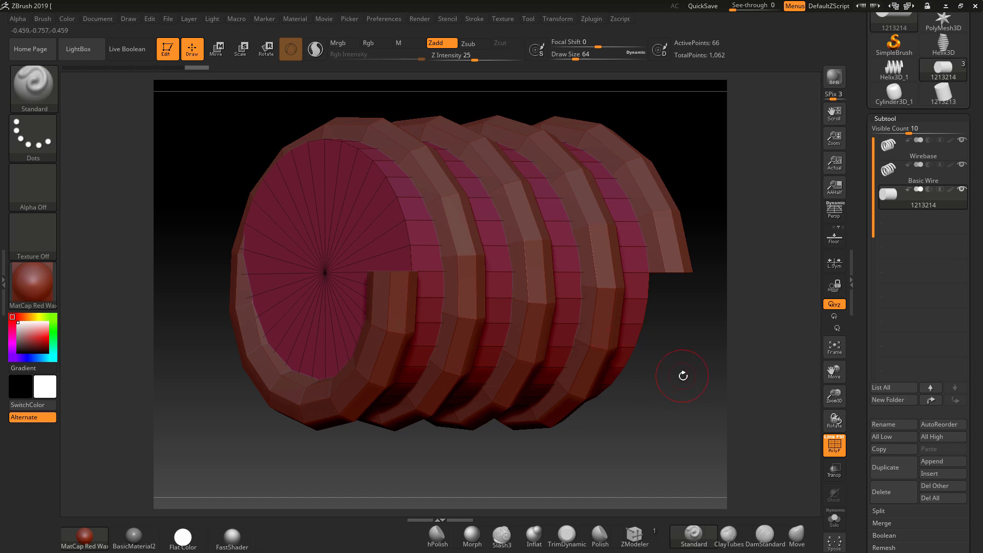
drag(682, 376, 597, 340)
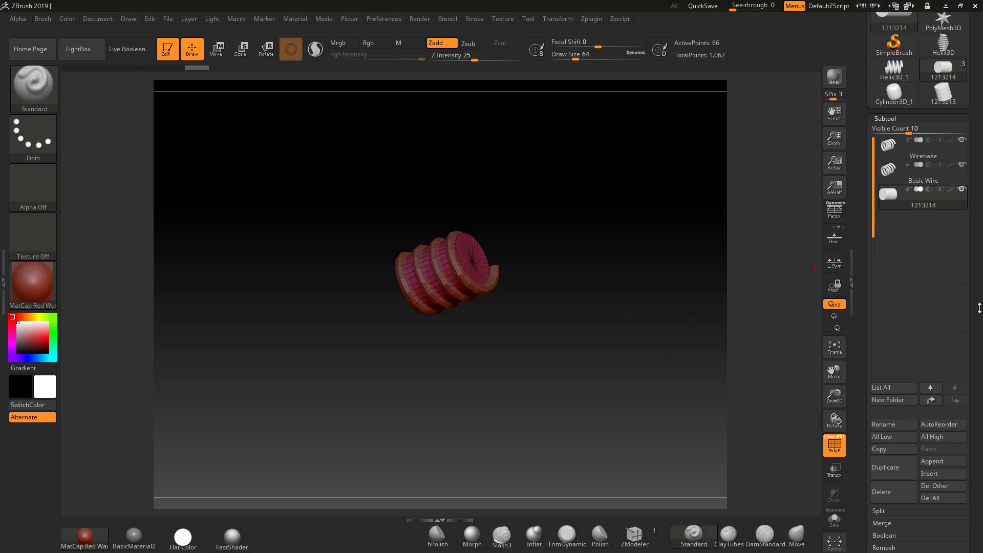
- Make the Helix3D_1 primitive the current tool and open its Initialize settings
drag(979, 308, 972, 344)
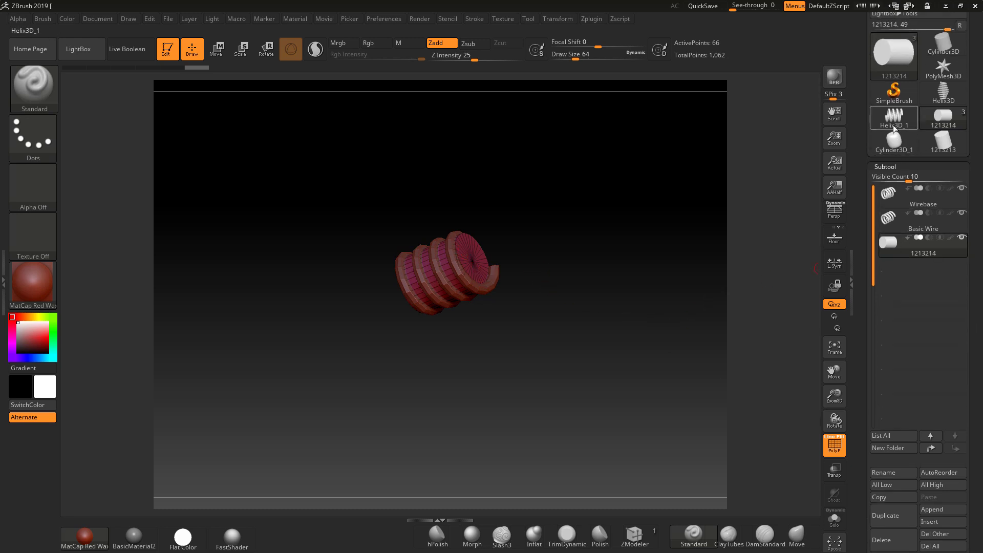
mouse_move(895, 120)
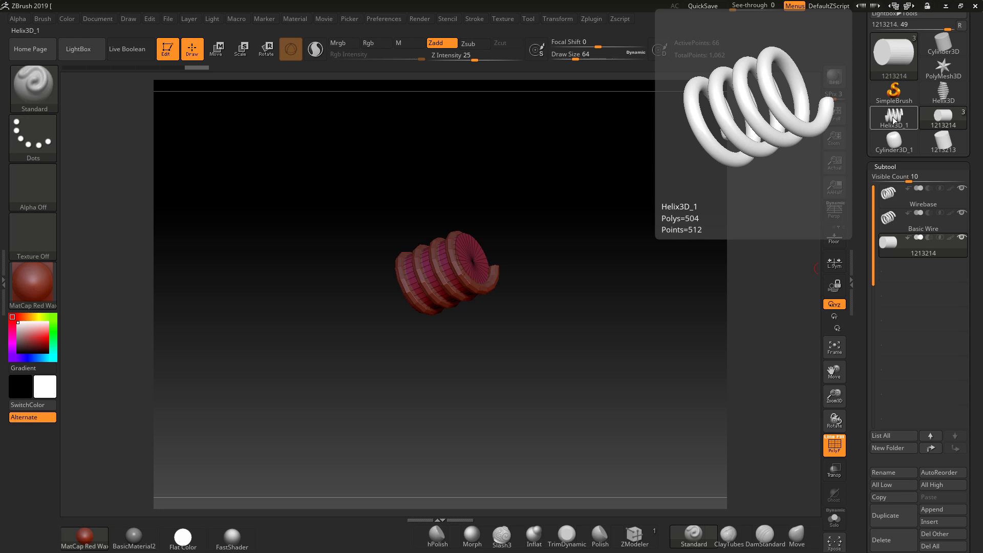
click(895, 121)
drag(585, 290, 603, 293)
drag(981, 495, 982, 412)
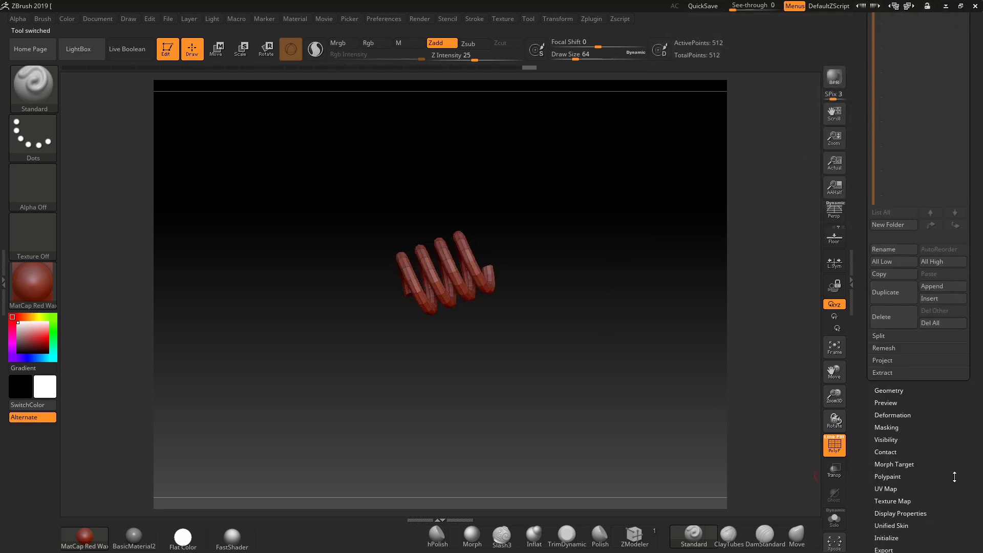
drag(955, 476, 955, 412)
click(890, 401)
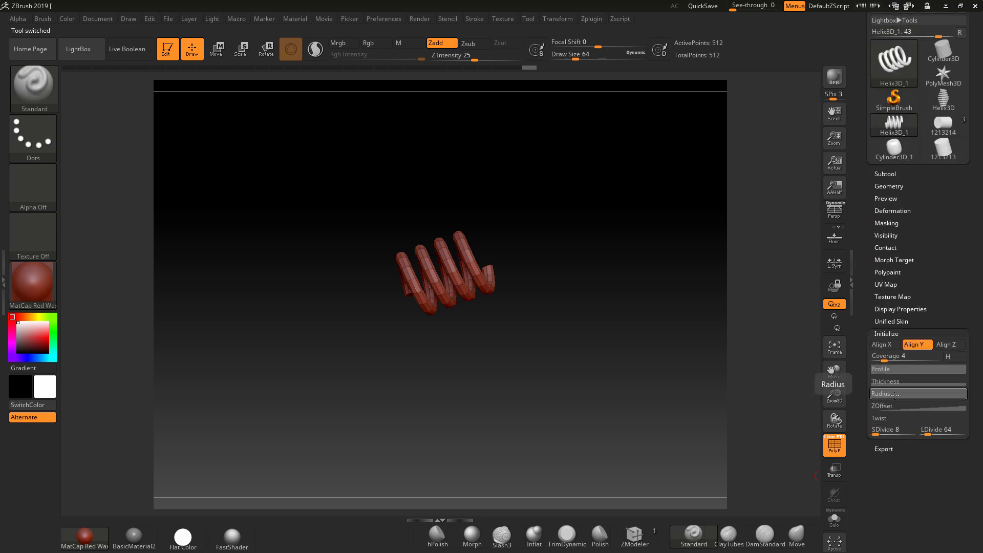
- Raise both ends of the helix's Thickness curve to about 0.60 and set the curve's Focal Shift to -100
click(895, 393)
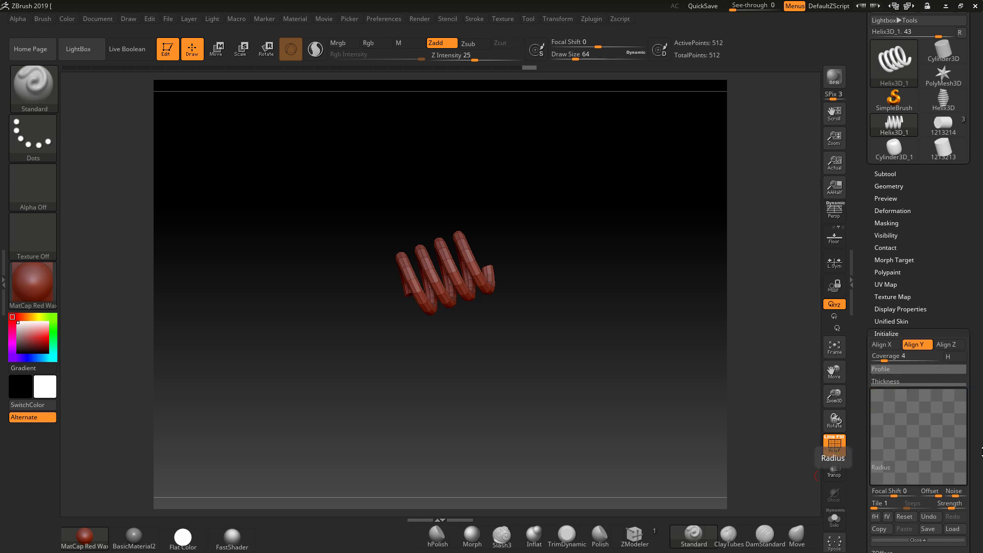
scroll(956, 418, down, 3)
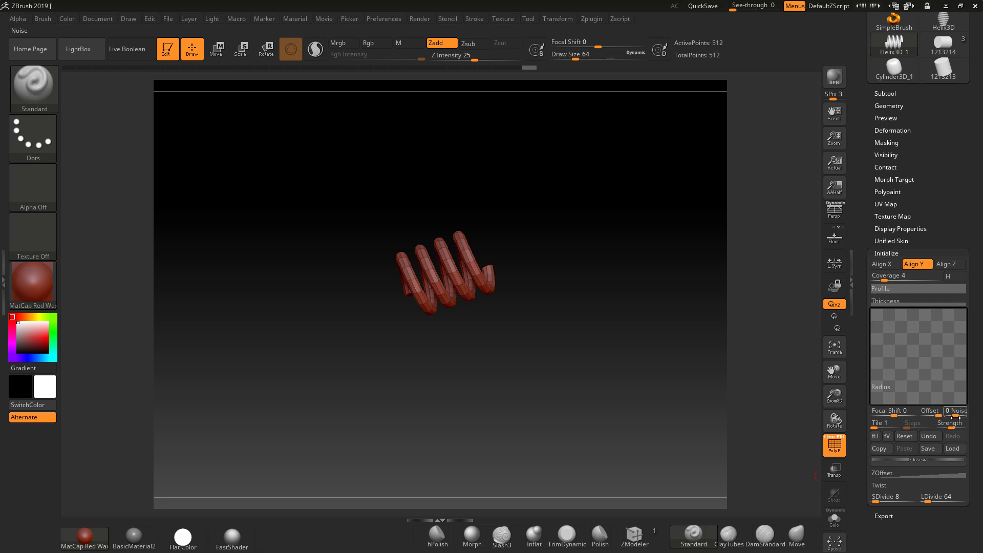
click(877, 301)
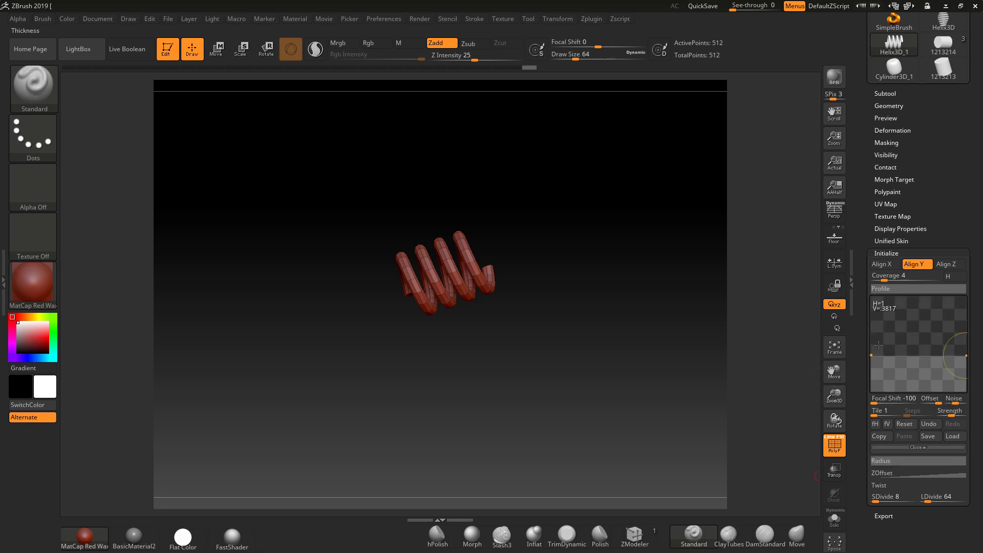
drag(872, 354, 873, 347)
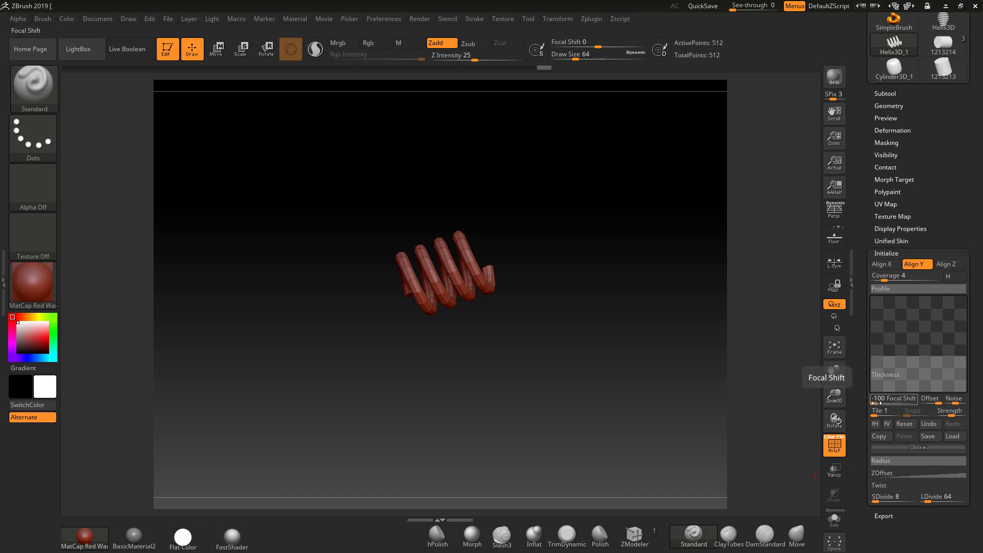
drag(877, 403, 888, 402)
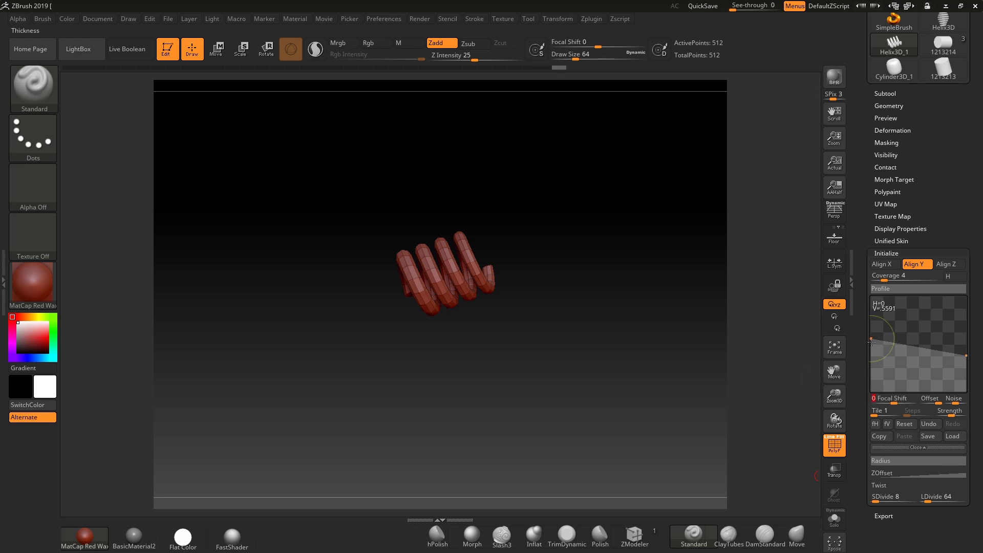
drag(872, 339, 872, 334)
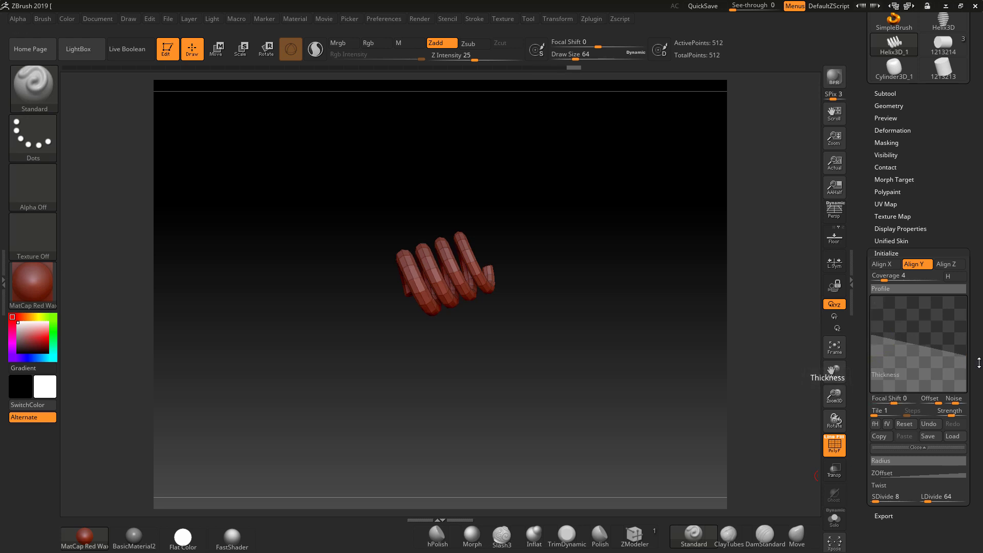
drag(967, 355, 967, 336)
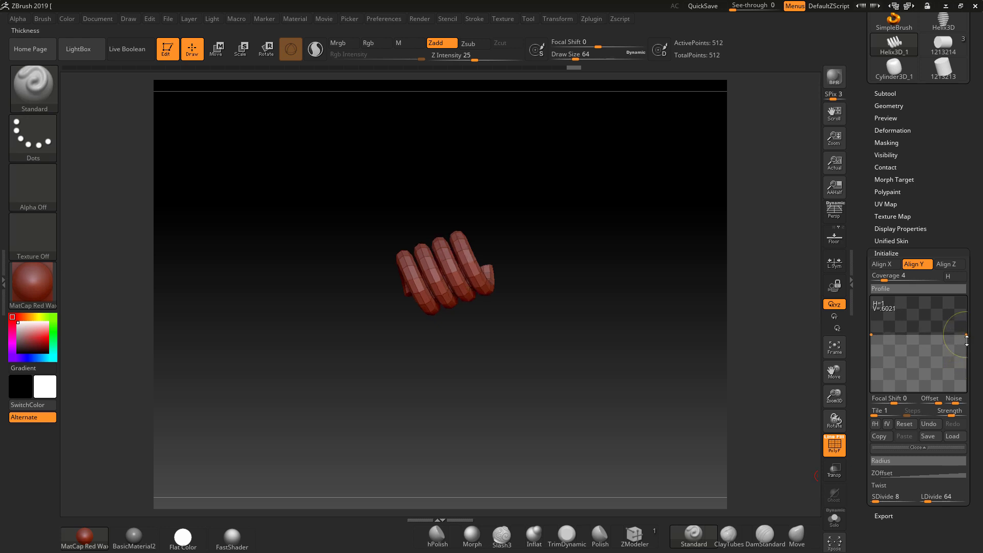
drag(895, 403, 879, 403)
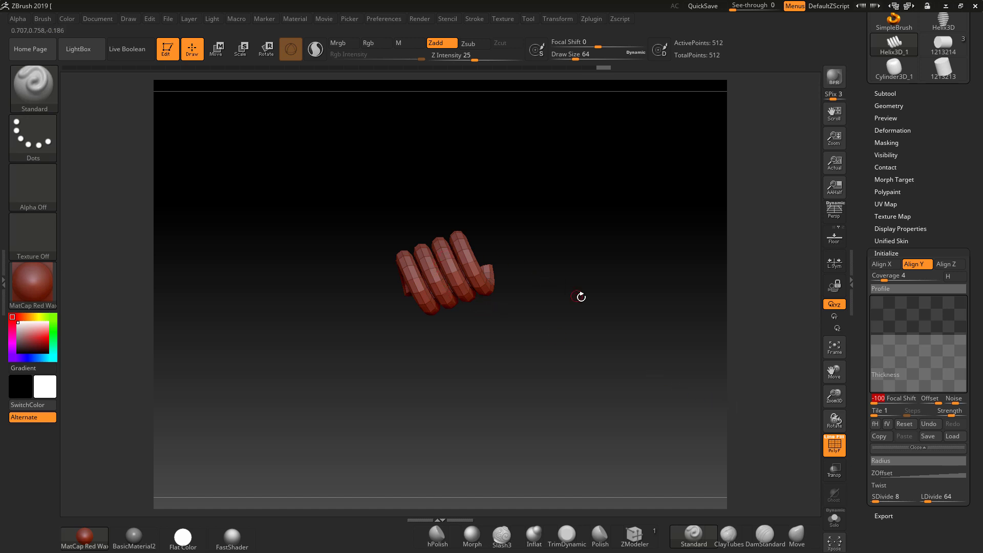
- Convert the thickened helix to a PolyMesh3D and rename its subtool as Thicker
scroll(976, 279, up, 5)
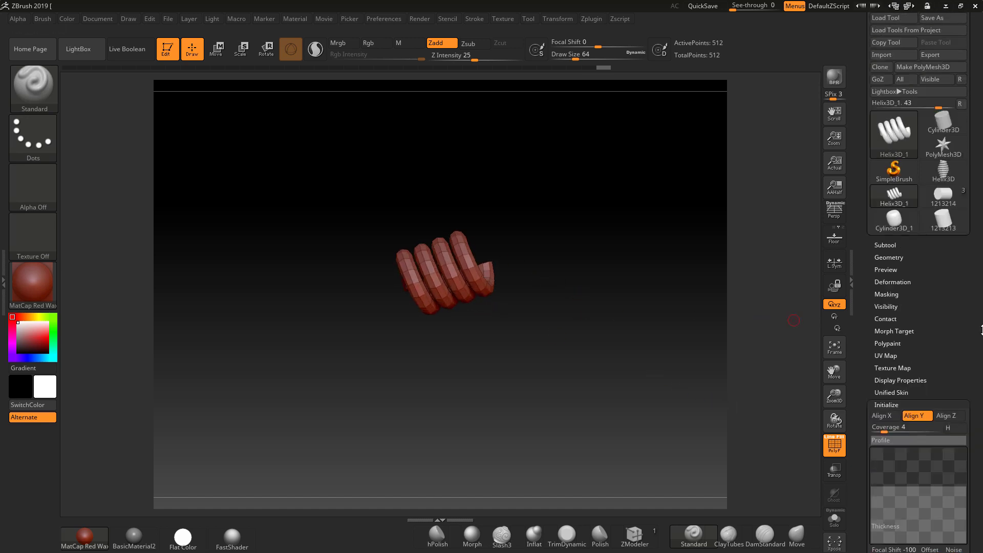
click(929, 84)
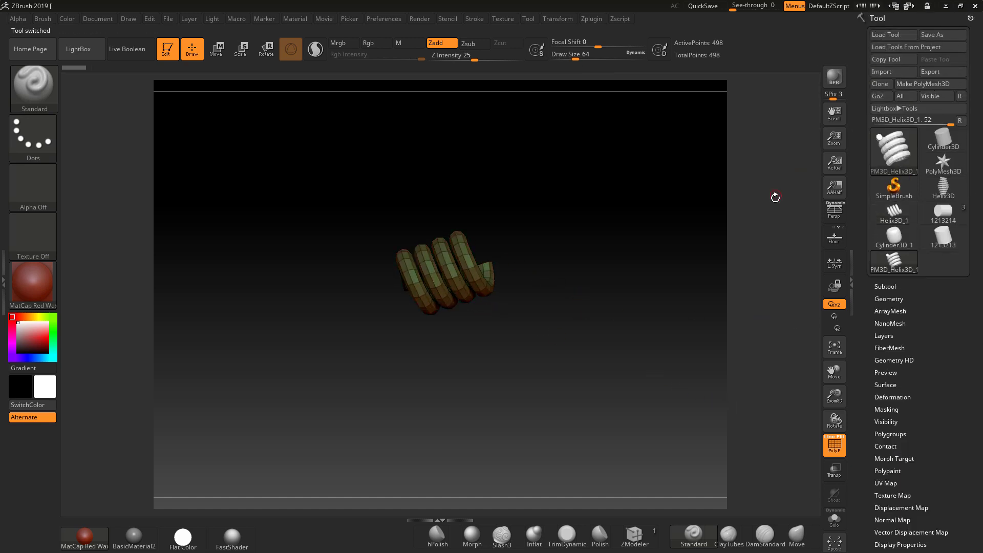
click(886, 286)
scroll(911, 391, down, 6)
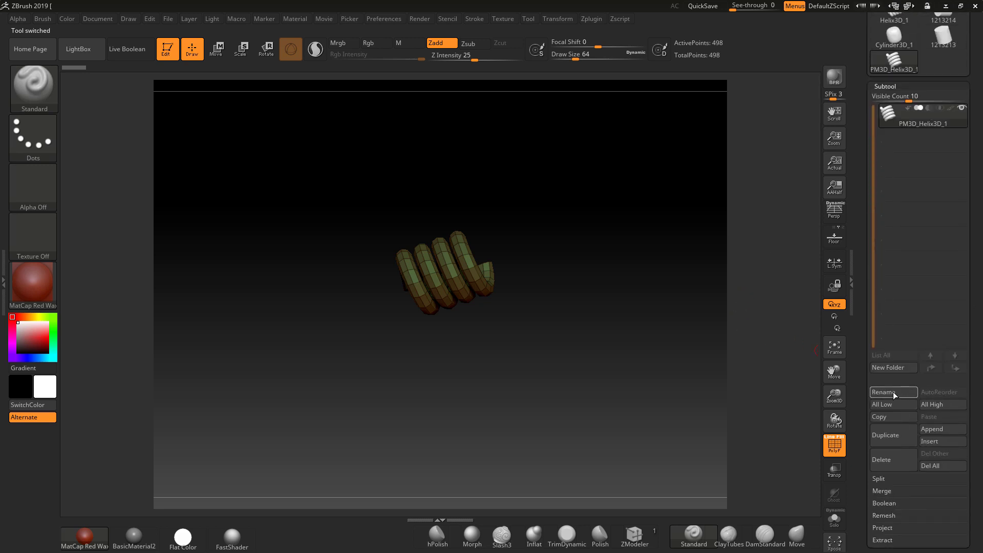
click(893, 392)
text(thic)
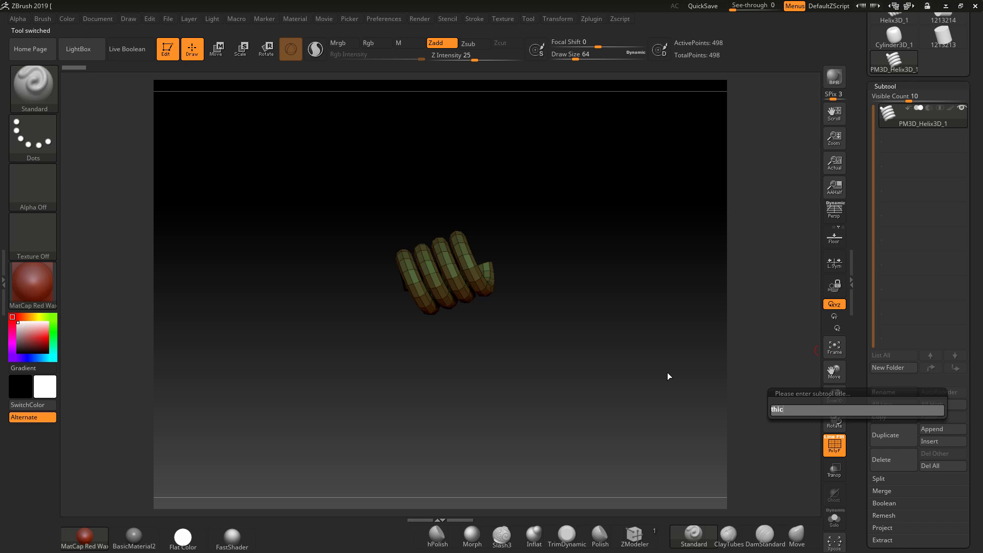
text(ker)
key(Return)
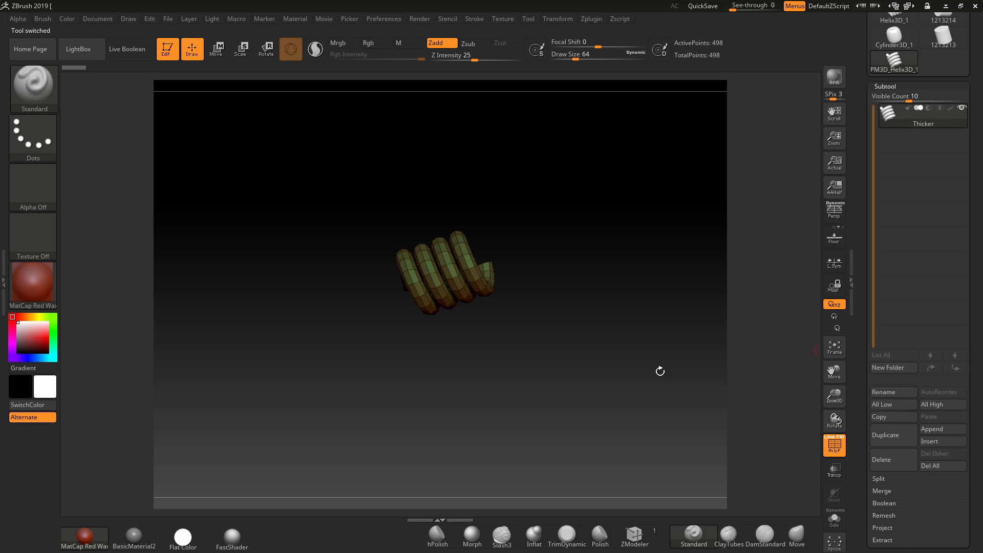
- Make the 1213214 coil-and-cylinder tool current and append the Thicker coil to it as a new subtool
scroll(982, 356, up, 3)
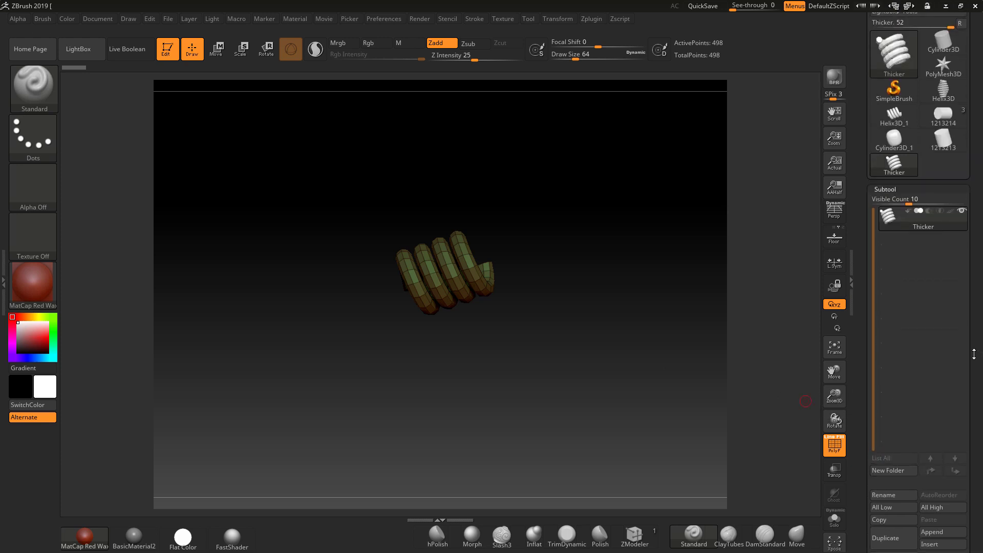
click(943, 141)
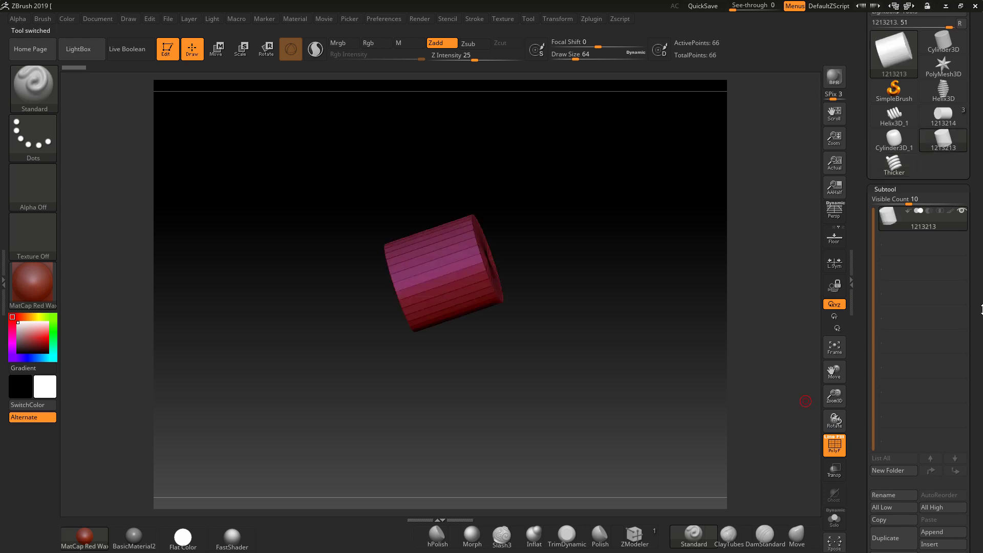
scroll(982, 289, down, 2)
scroll(982, 290, up, 2)
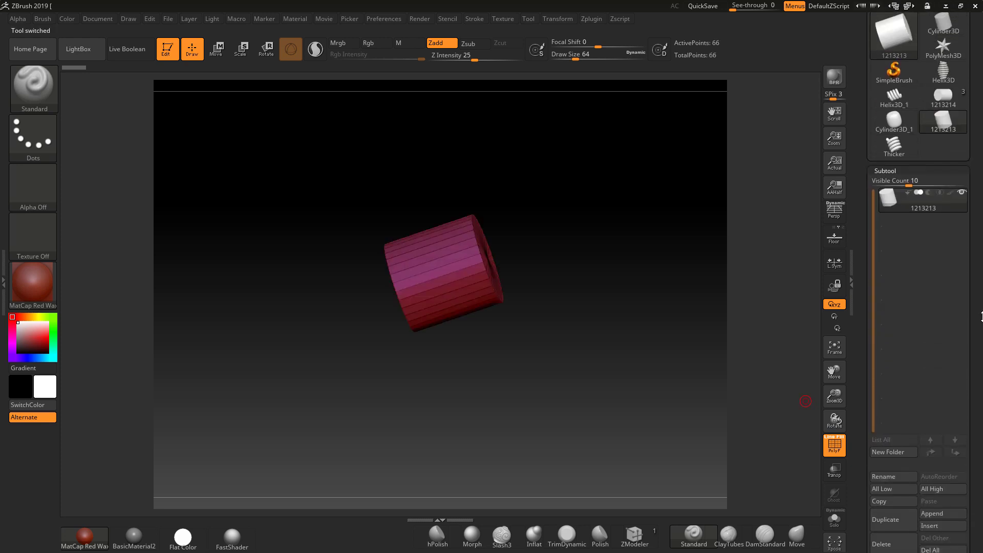
click(940, 105)
scroll(982, 297, down, 2)
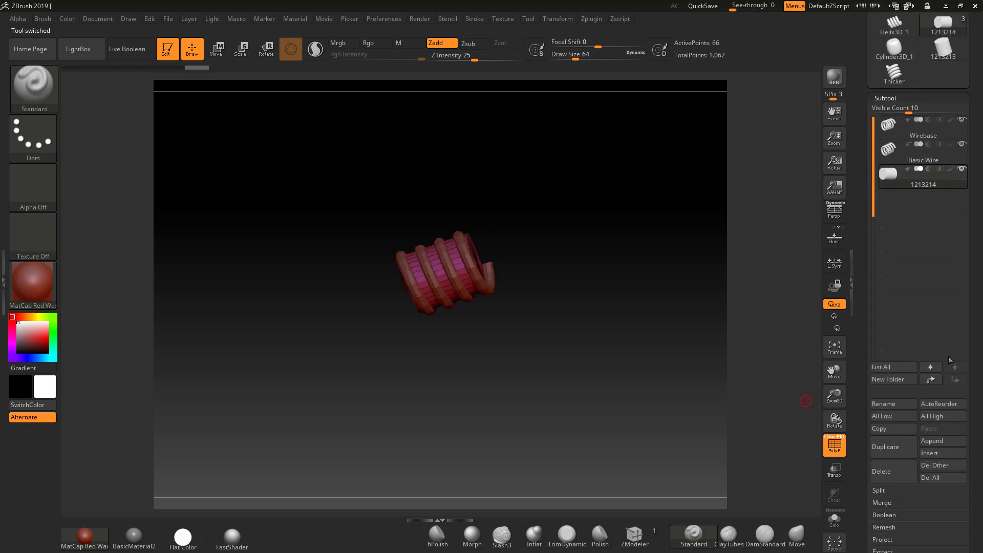
click(942, 441)
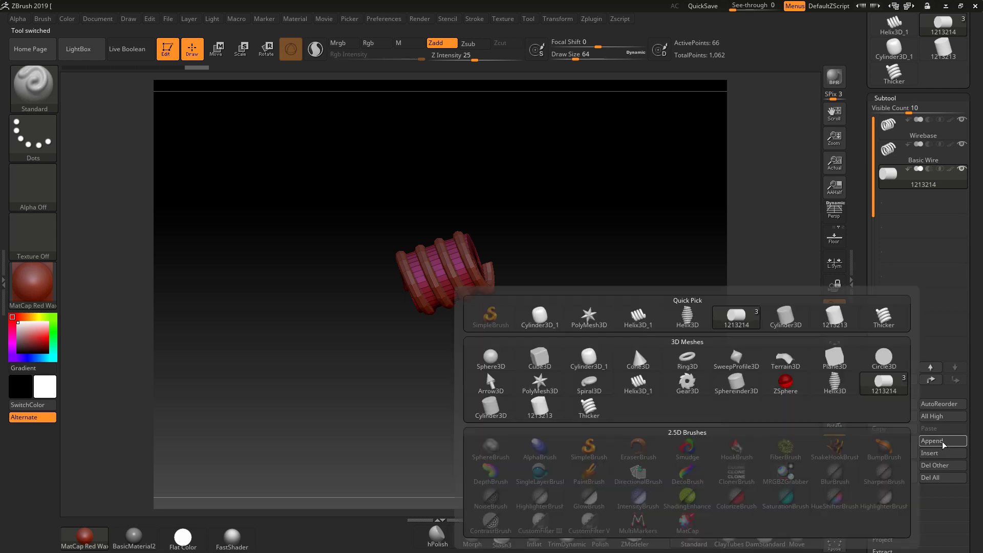
click(891, 323)
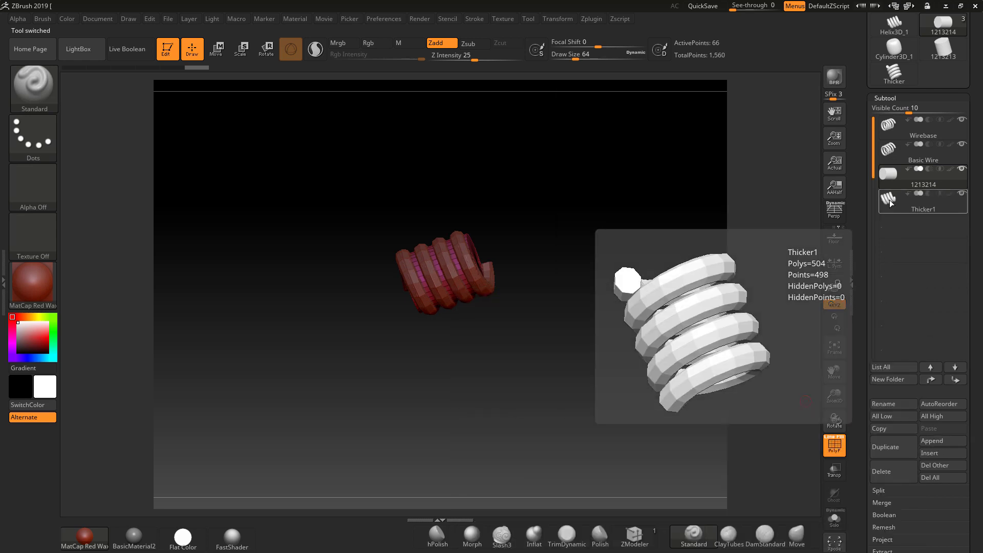
- Hide the Thicker1 subtool and move it up the subtool list to sit directly below Wirebase
click(963, 195)
click(963, 195)
click(963, 195)
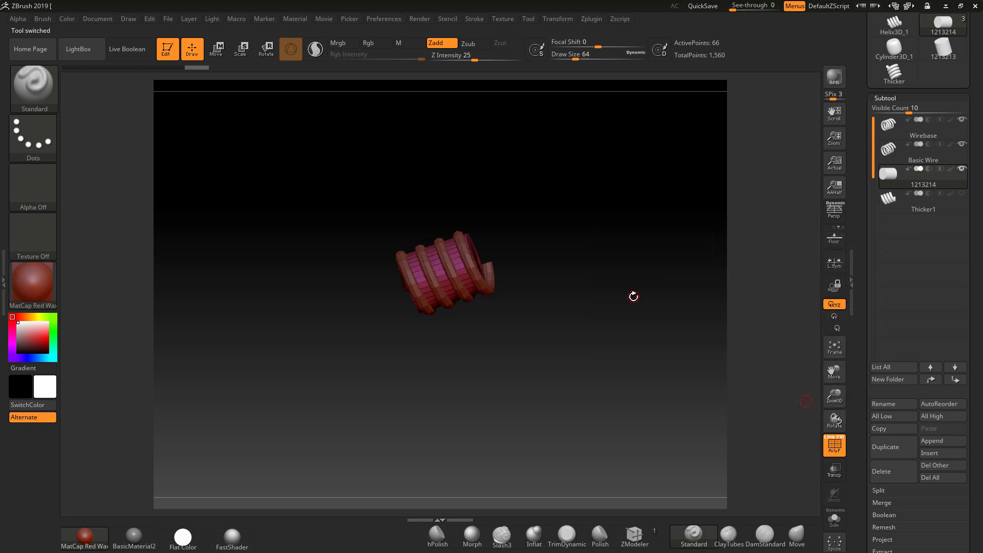
drag(633, 297, 577, 333)
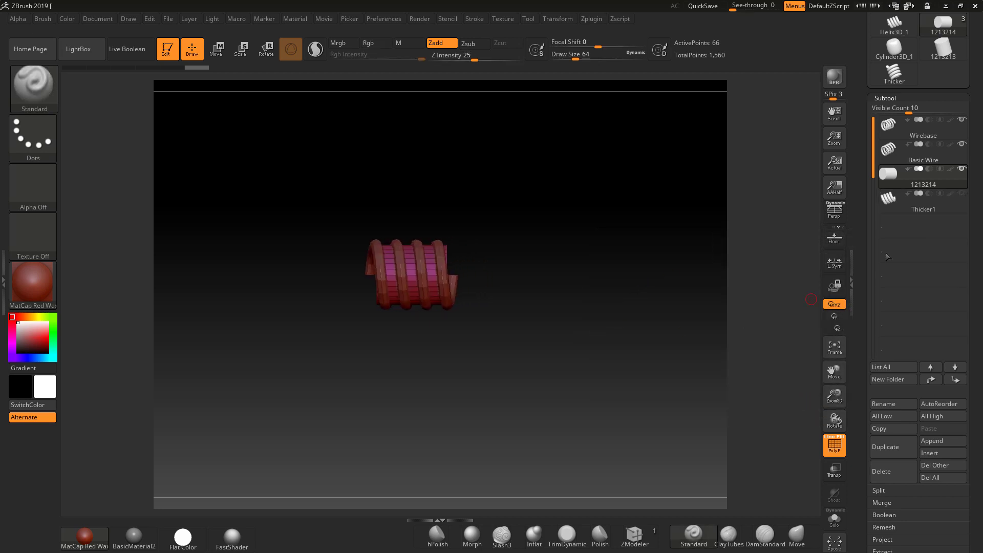
click(917, 204)
click(930, 380)
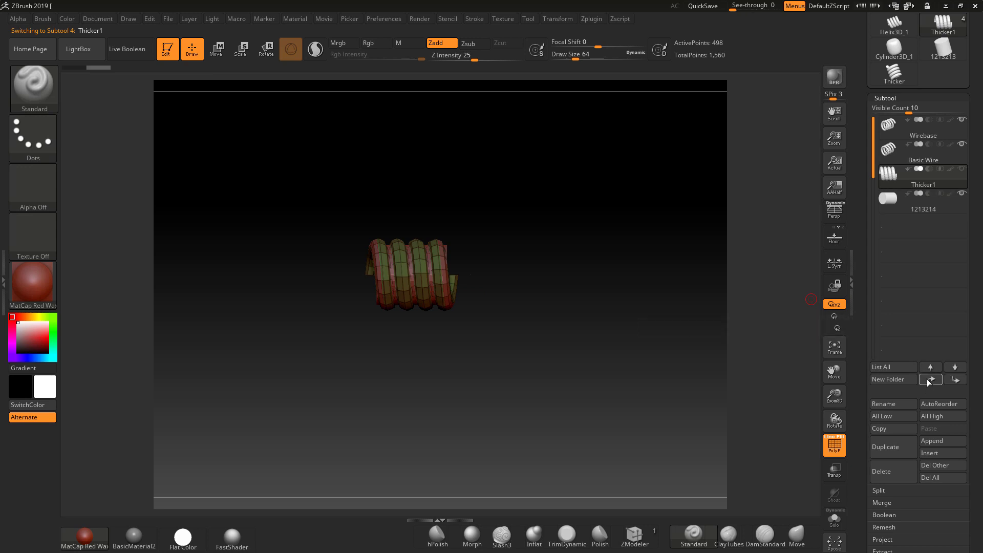
click(930, 380)
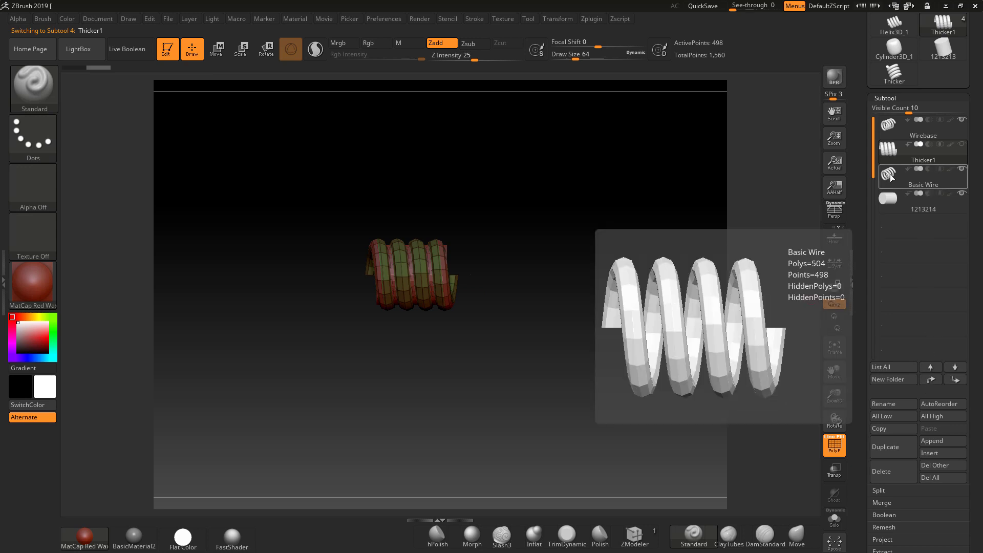
- Select the Basic Wire subtool, showing only it and the cylinder core, and regroup its polygons with Groups By Normals
click(890, 174)
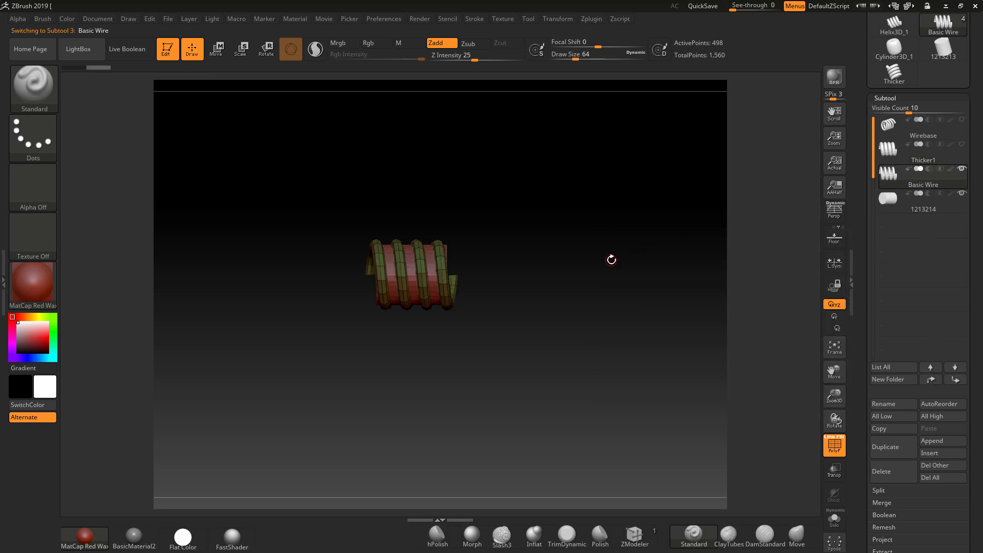
ctrl+right_drag(612, 260, 629, 320)
drag(629, 320, 802, 394)
drag(981, 455, 944, 356)
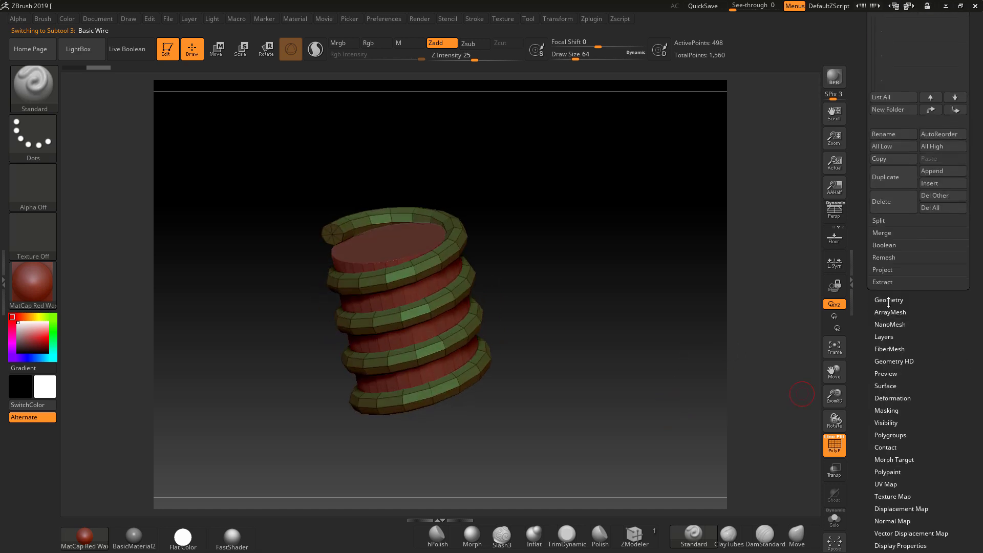
click(881, 435)
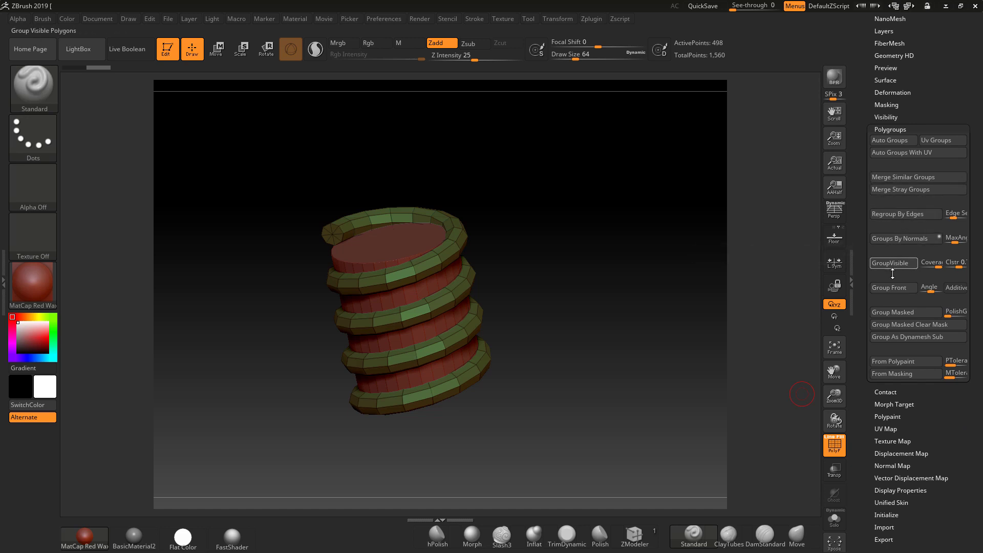
click(886, 238)
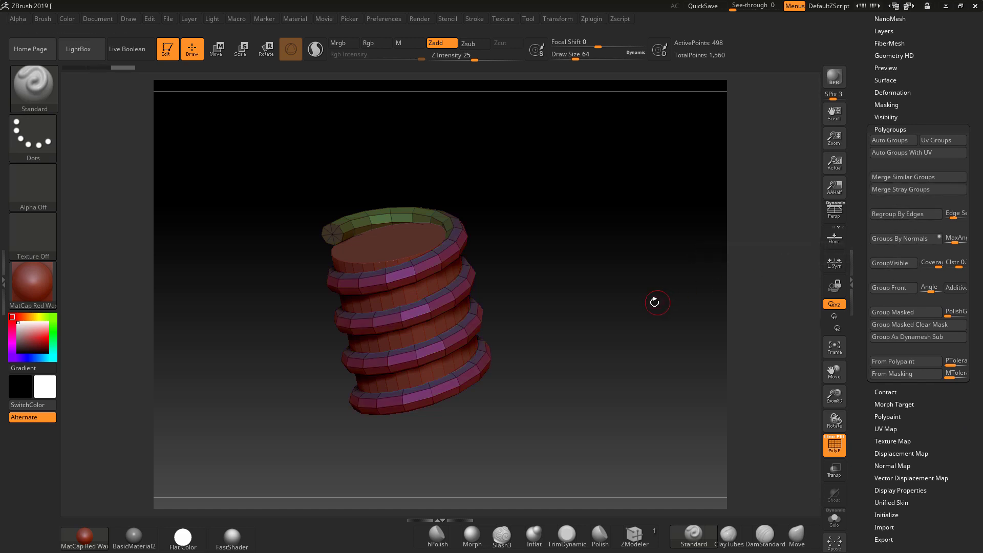
- Hide the end-cap polygroups at both ends of the Basic Wire coil
mouse_move(646, 302)
mouse_down()
mouse_move(687, 305)
mouse_move(599, 272)
mouse_move(575, 237)
mouse_move(604, 344)
mouse_move(617, 333)
mouse_move(538, 314)
mouse_up()
key(ctrl)
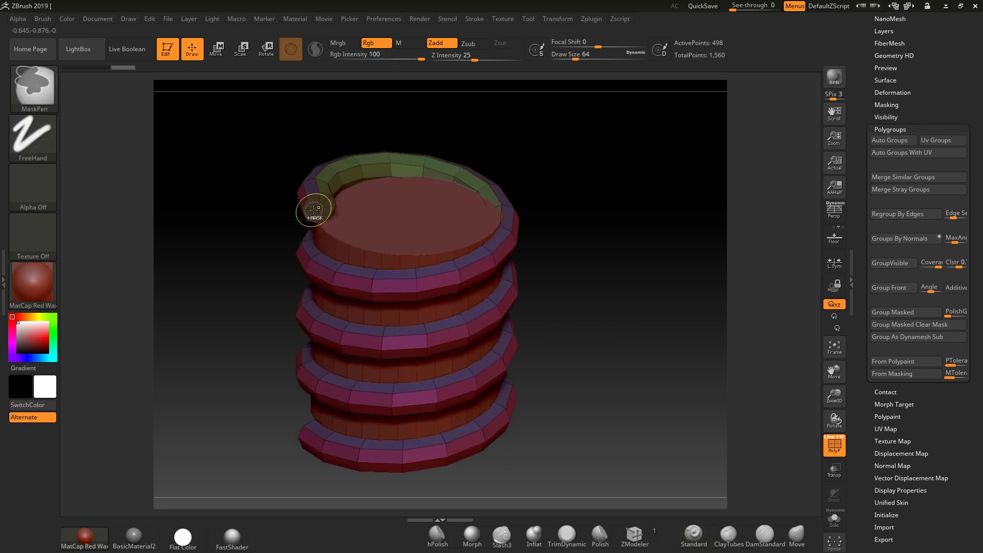
ctrl+shift+click(318, 209)
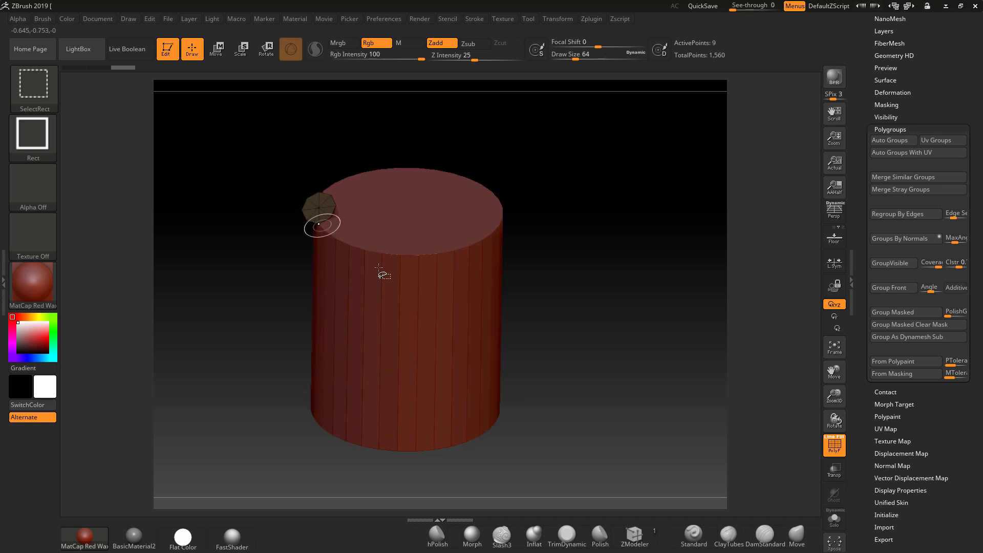
ctrl+shift+click(681, 318)
mouse_move(658, 362)
mouse_down()
mouse_move(693, 277)
mouse_move(633, 342)
mouse_move(654, 336)
mouse_move(468, 435)
mouse_up()
key(ctrl+shift)
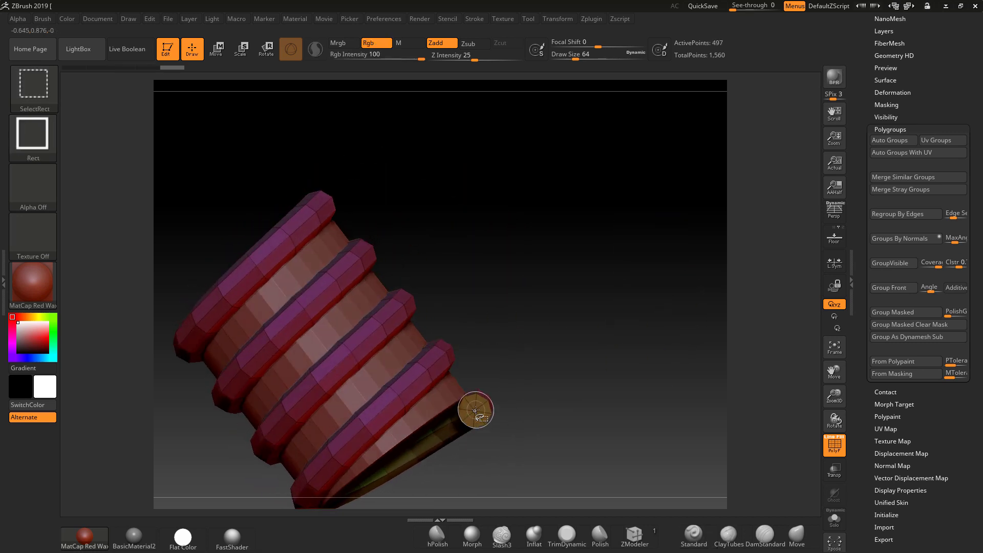
mouse_move(637, 340)
mouse_down()
mouse_move(599, 394)
mouse_move(632, 391)
mouse_move(628, 314)
mouse_move(610, 333)
mouse_up()
drag(762, 207, 806, 212)
- Delete the hidden end-cap geometry from the Basic Wire coil using Del Hidden
drag(949, 70, 949, 137)
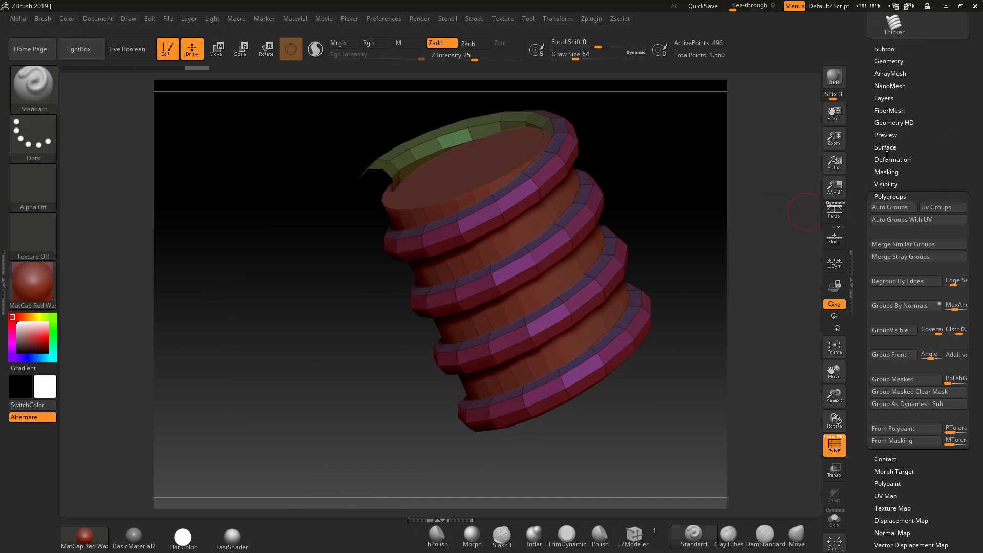
click(886, 62)
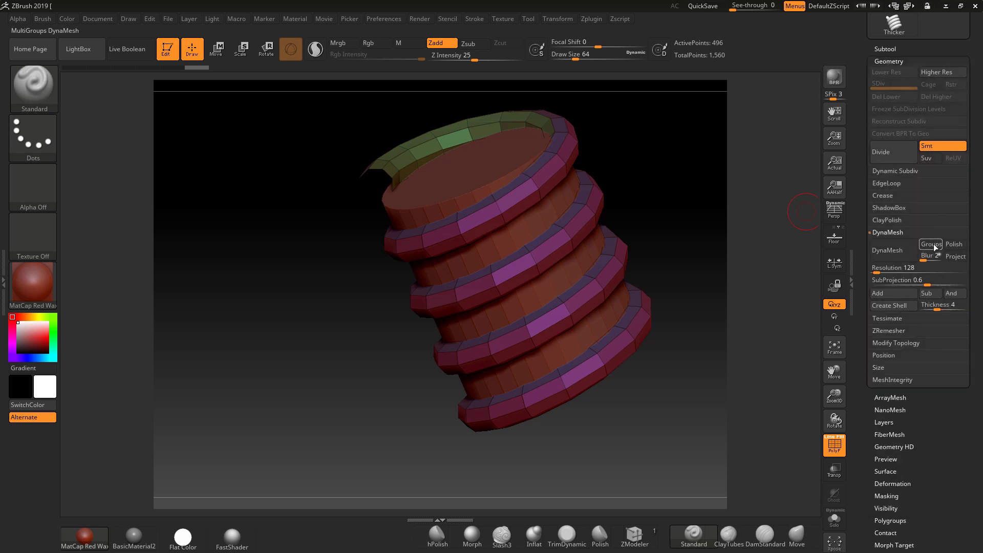
click(885, 343)
click(888, 318)
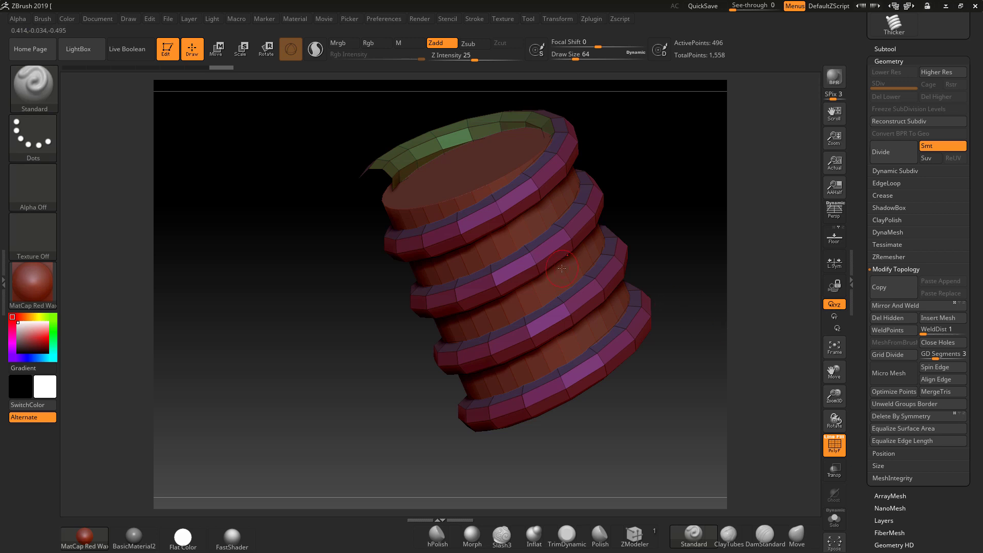
- Select the cylinder core subtool and split its caps and side into polygroups with Groups By Normals
alt+click(434, 203)
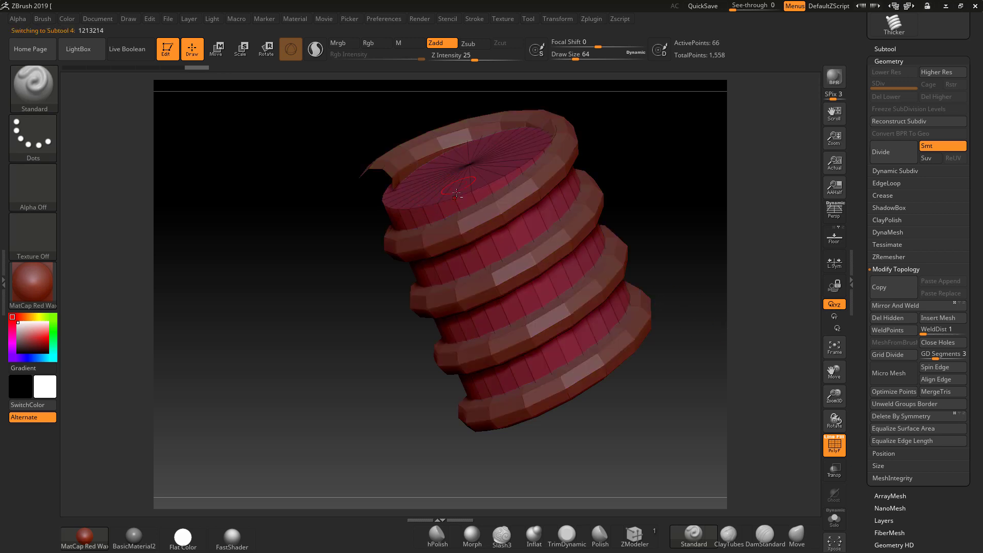
scroll(955, 483, down, 5)
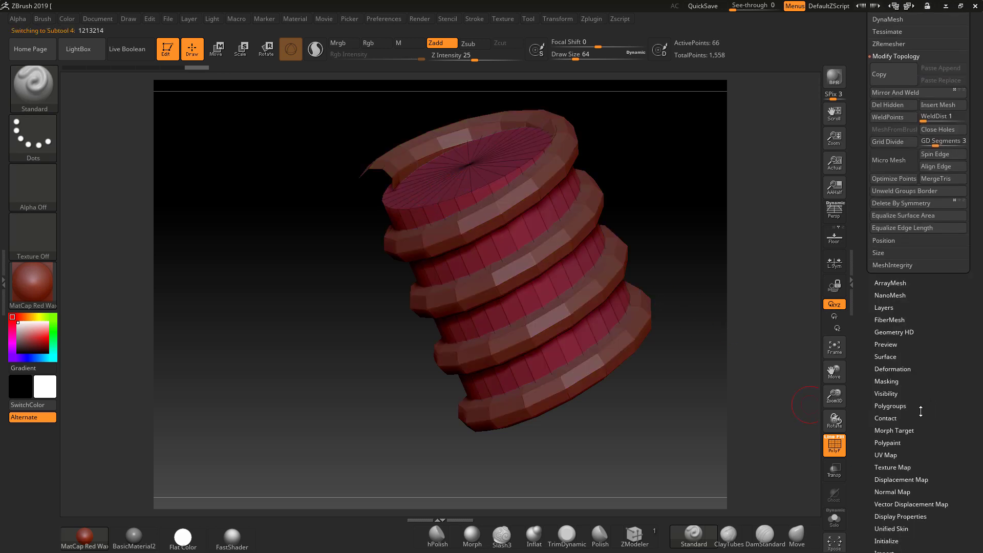
click(887, 406)
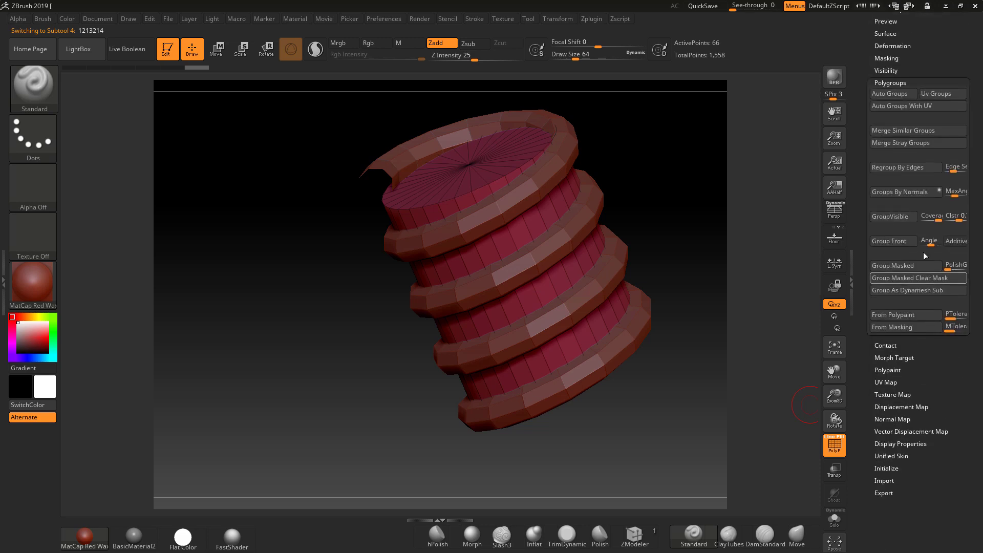
click(892, 196)
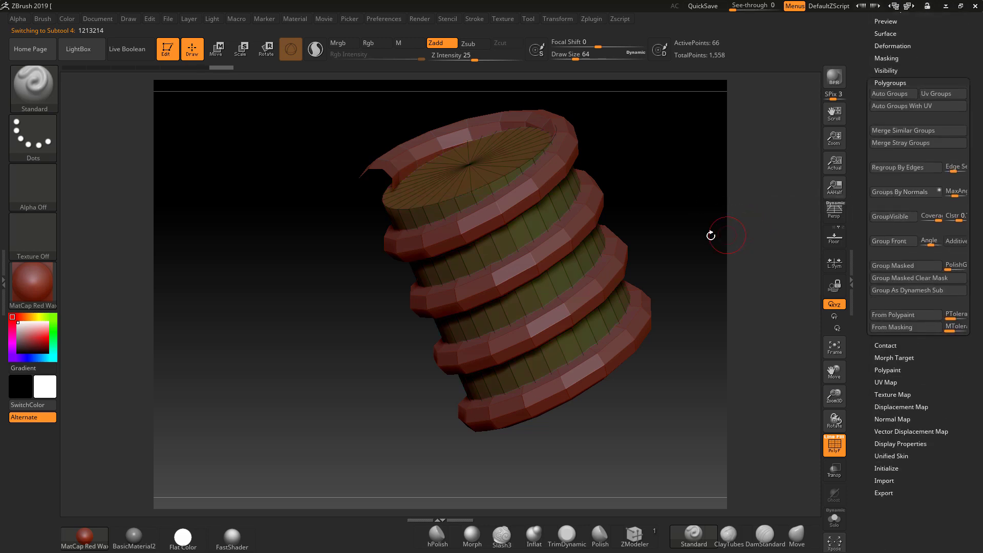
- Hide both end caps of the cylinder core and delete the hidden geometry, leaving an open tube
drag(708, 230, 696, 130)
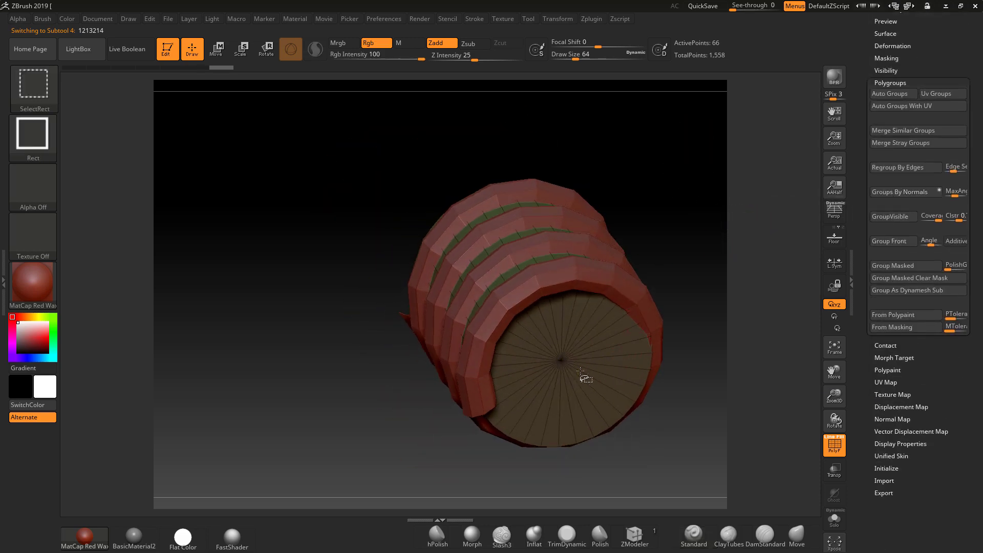
ctrl+shift+click(584, 323)
ctrl+shift+drag(696, 201, 710, 252)
drag(707, 174, 679, 287)
ctrl+shift+click(474, 183)
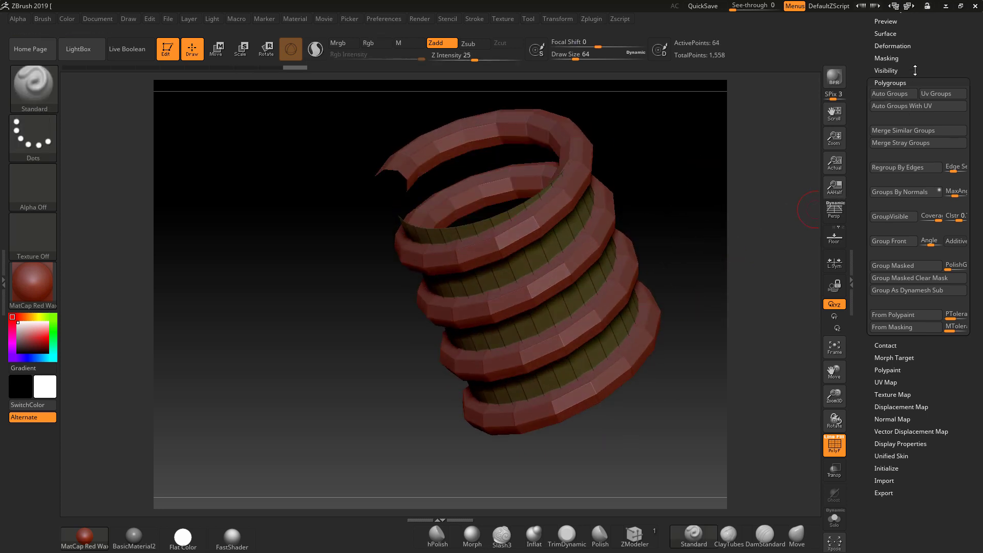
scroll(909, 72, up, 4)
click(890, 49)
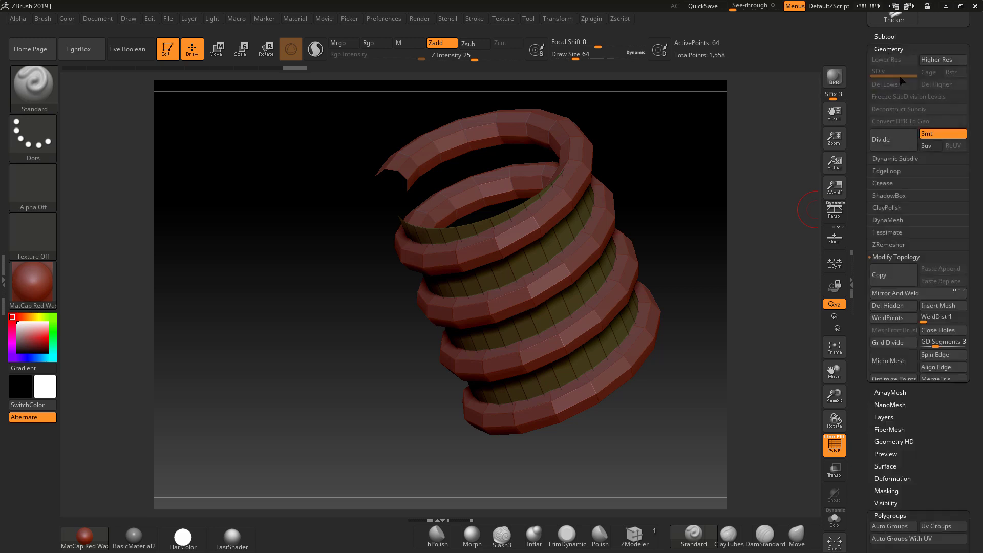
drag(751, 326, 666, 335)
- Select the Basic Wire subtool and combine all its polygons into a single polygroup with Group Visible
click(884, 36)
drag(687, 244, 709, 228)
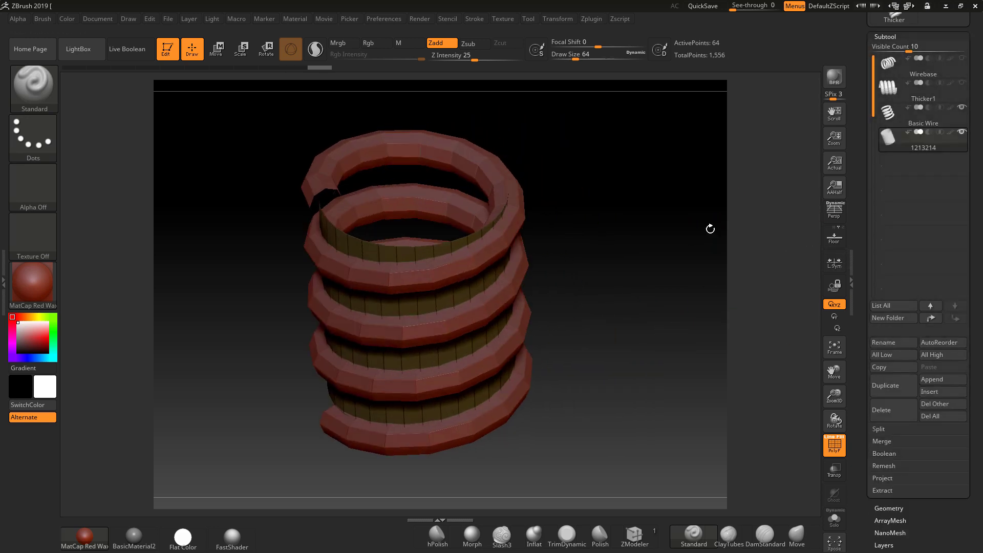
click(892, 115)
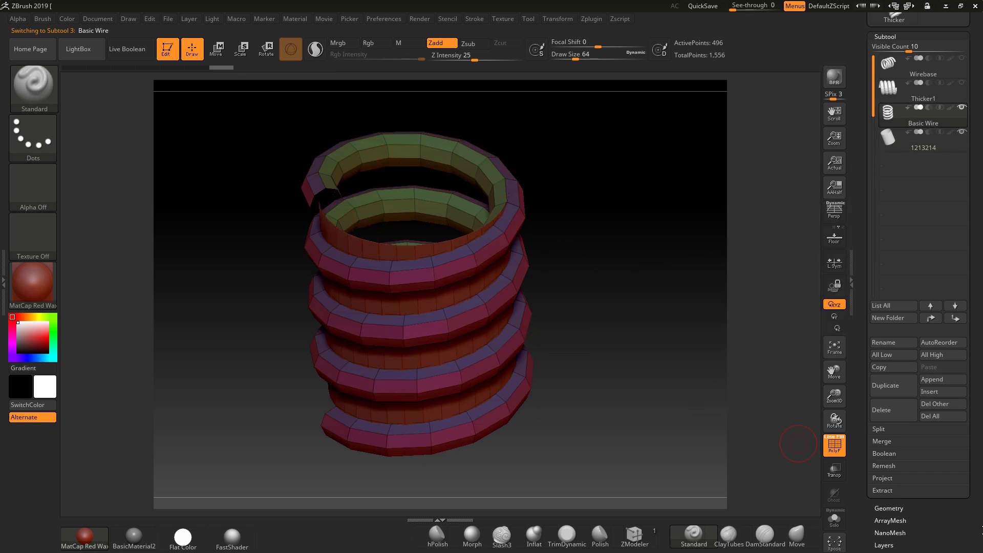
drag(963, 541, 963, 439)
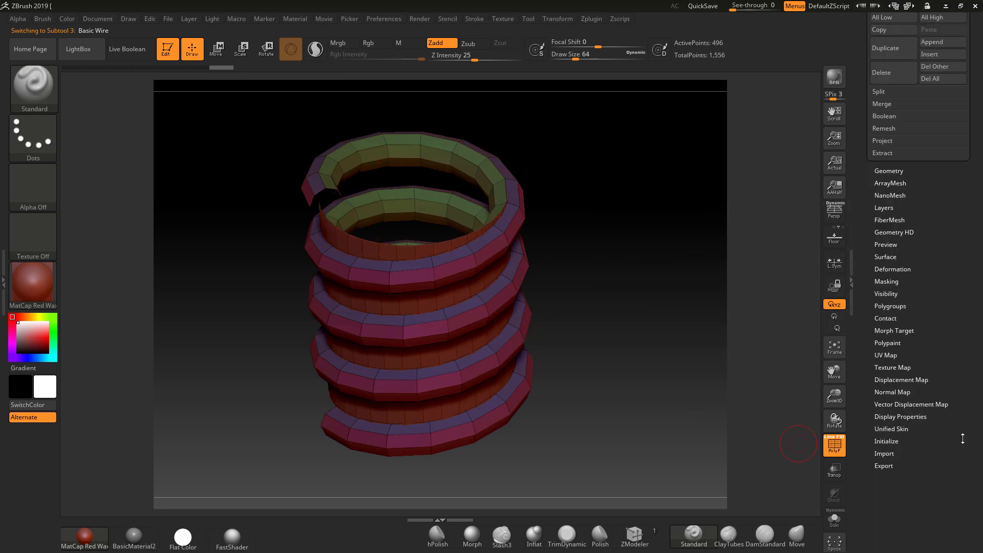
click(890, 307)
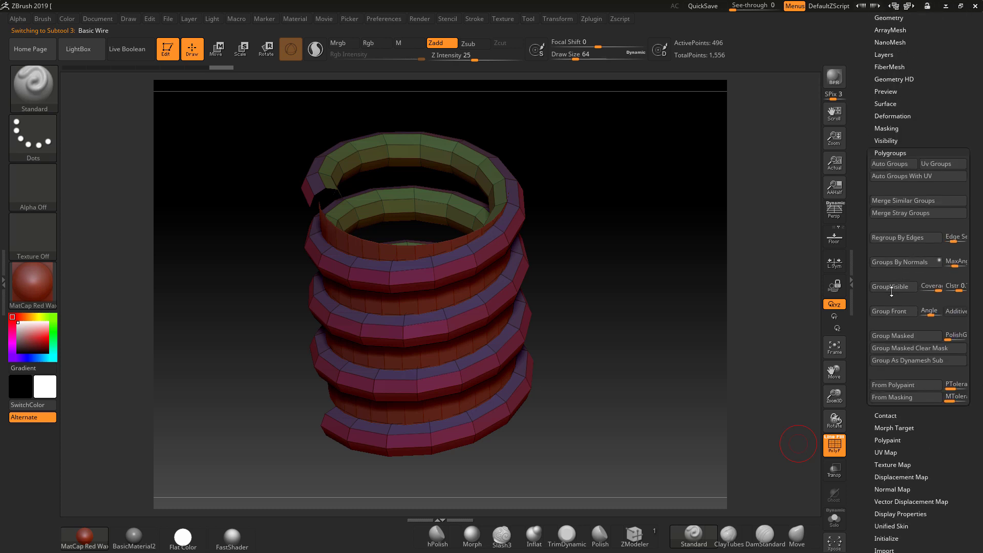
click(891, 287)
- Merge the Basic Wire subtool down with the open cylinder core beneath it and confirm the merge
scroll(896, 114, up, 4)
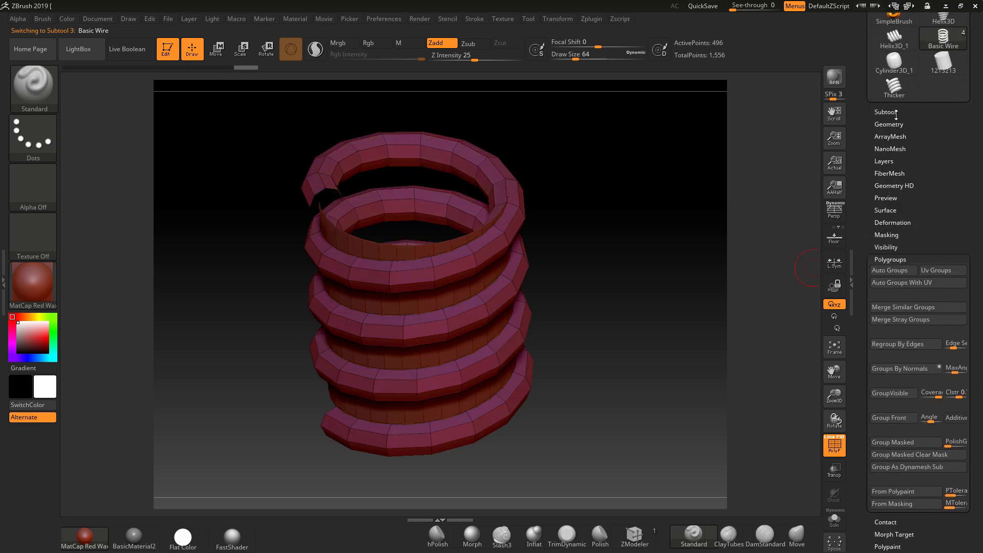
click(882, 112)
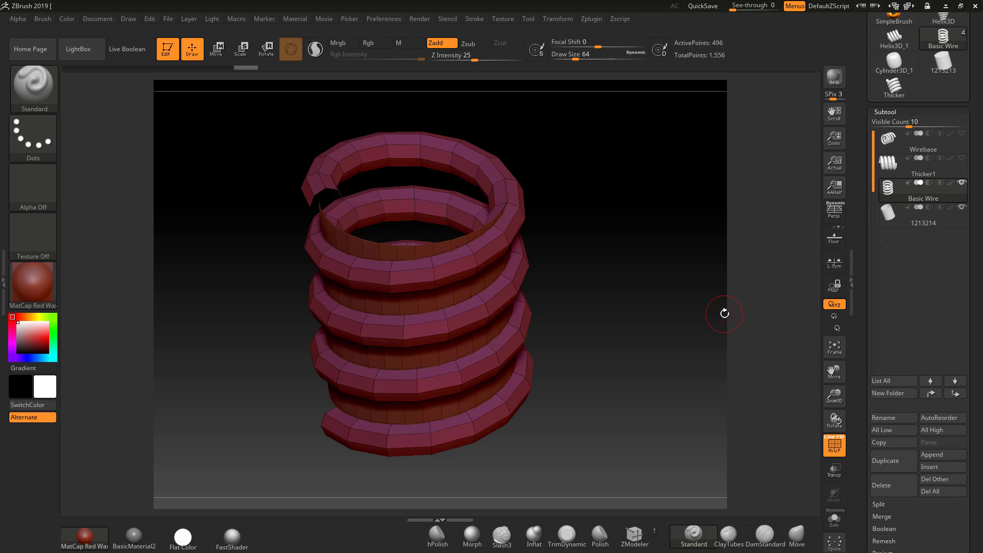
click(889, 215)
click(889, 189)
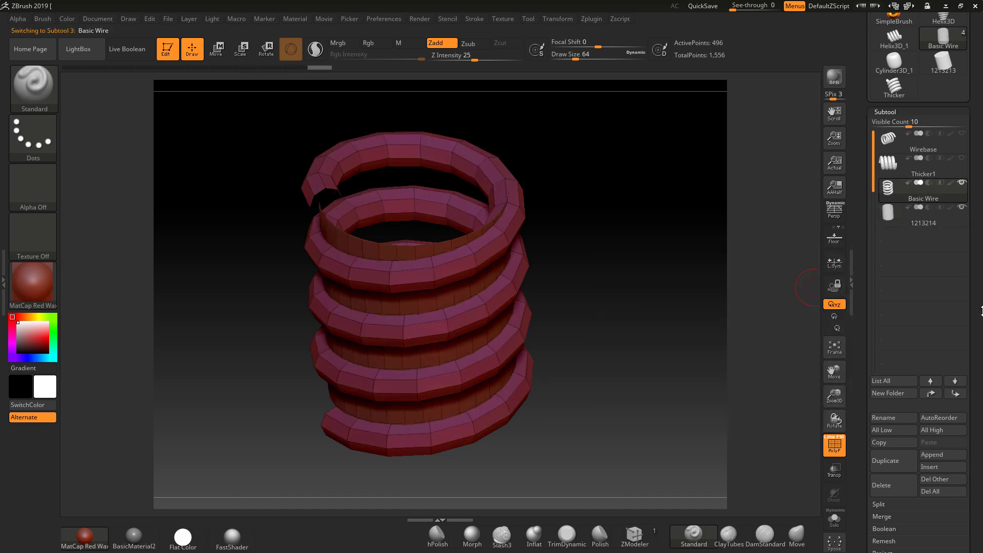
scroll(881, 446, down, 2)
click(885, 469)
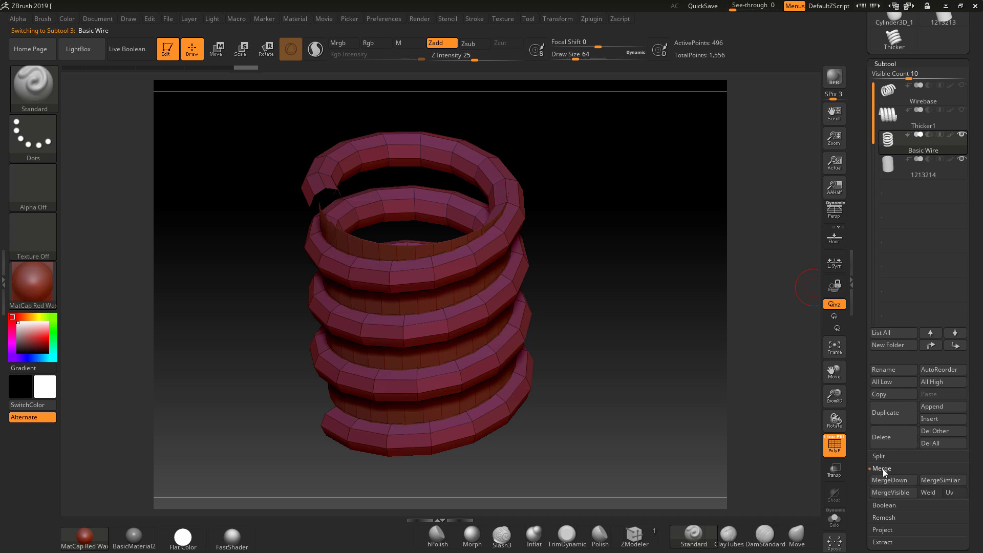
click(883, 480)
click(800, 503)
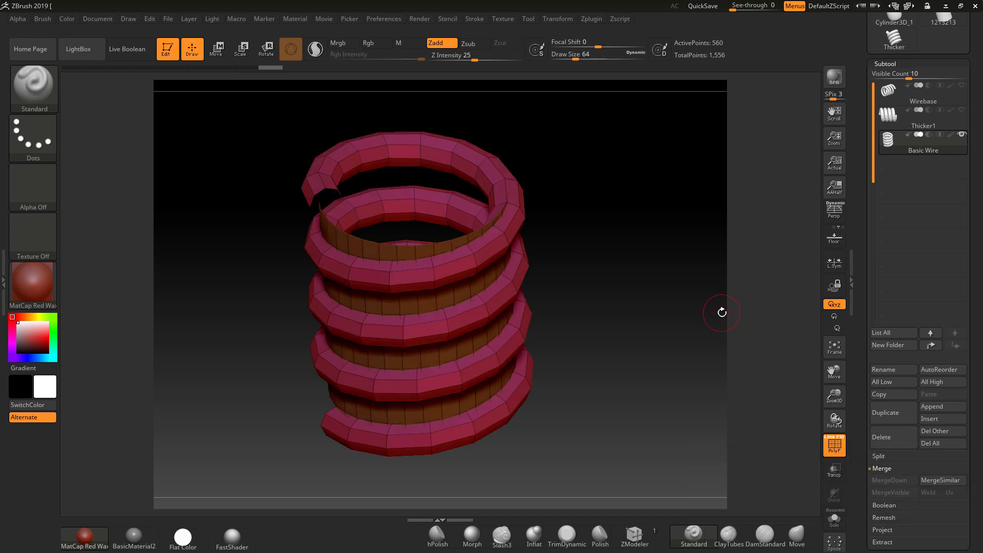
- Create a new InsertMesh brush from the merged Basic Wire coil as seen upright from the side
mouse_move(711, 347)
mouse_down()
mouse_move(698, 314)
mouse_move(658, 334)
mouse_move(615, 312)
mouse_move(617, 286)
mouse_move(645, 310)
mouse_move(599, 293)
mouse_move(637, 294)
mouse_move(608, 278)
mouse_up()
key(space)
key(space)
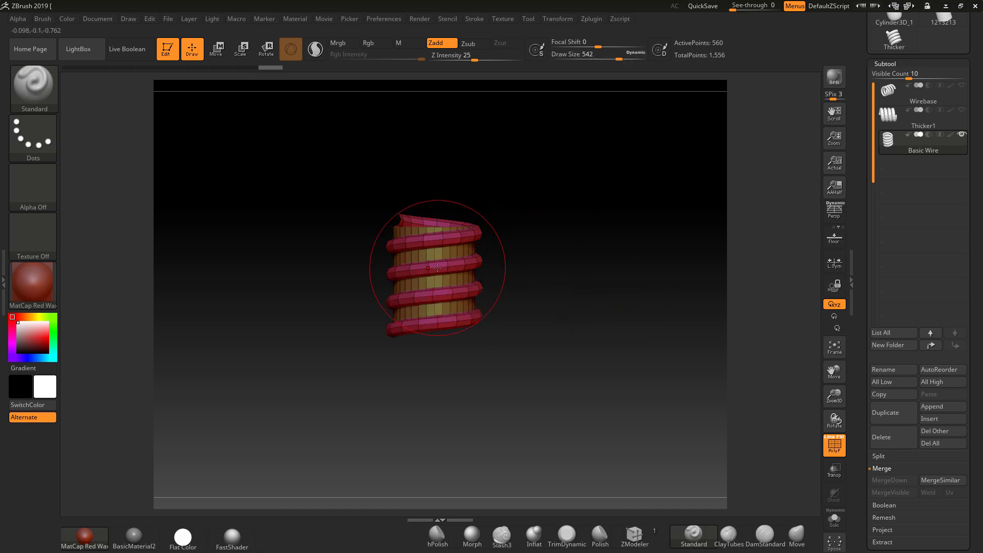
key(shift)
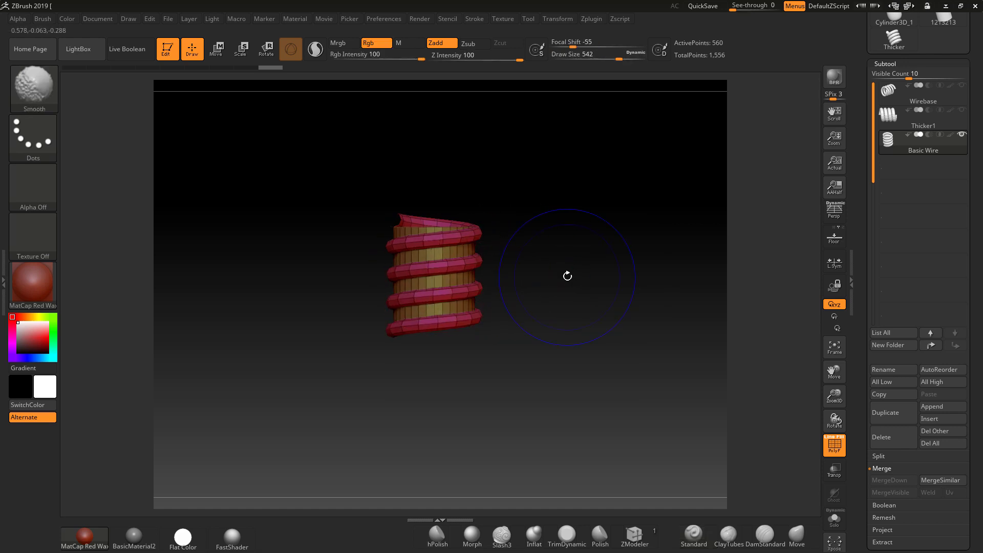
mouse_move(568, 269)
mouse_down()
mouse_move(599, 275)
mouse_move(564, 279)
mouse_up()
key(shift)
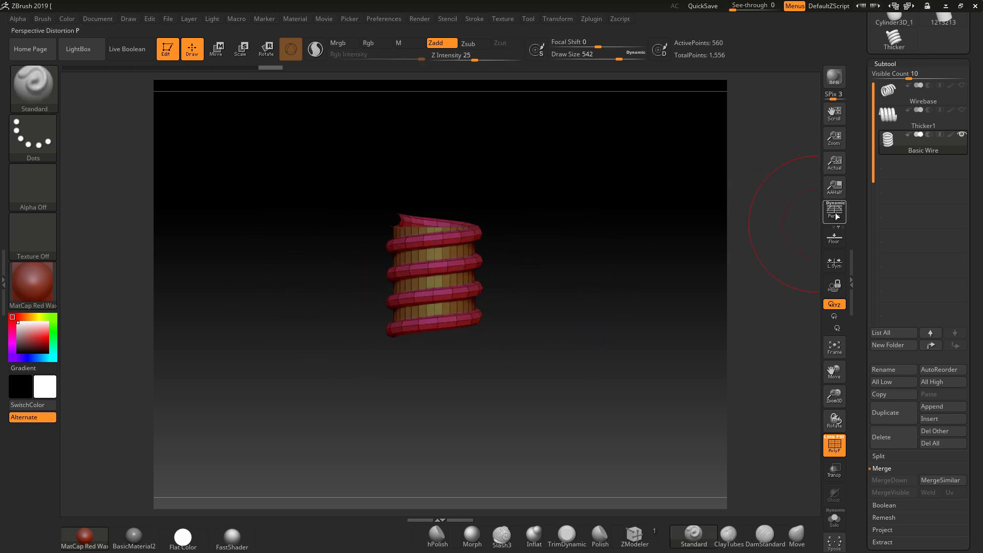
mouse_move(575, 299)
mouse_down()
mouse_move(588, 295)
mouse_move(558, 303)
mouse_up()
key(shift)
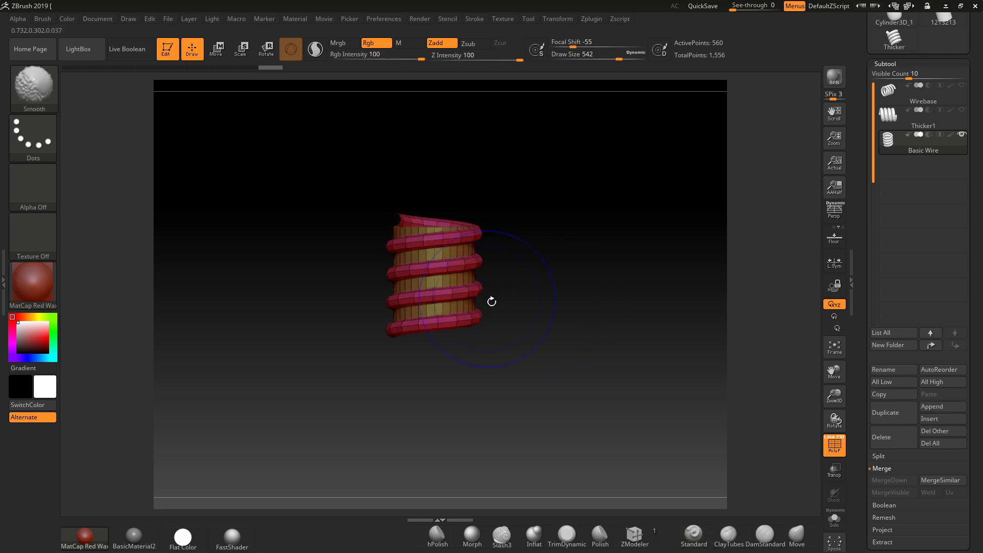
mouse_move(492, 302)
shift+mouse_down()
mouse_move(557, 303)
mouse_move(571, 391)
mouse_move(565, 228)
shift+mouse_up()
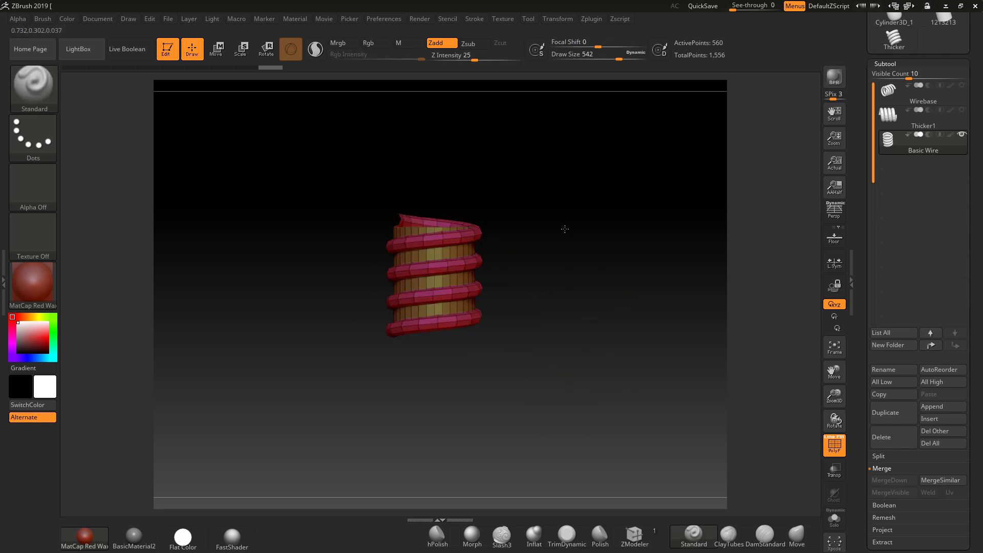
click(35, 85)
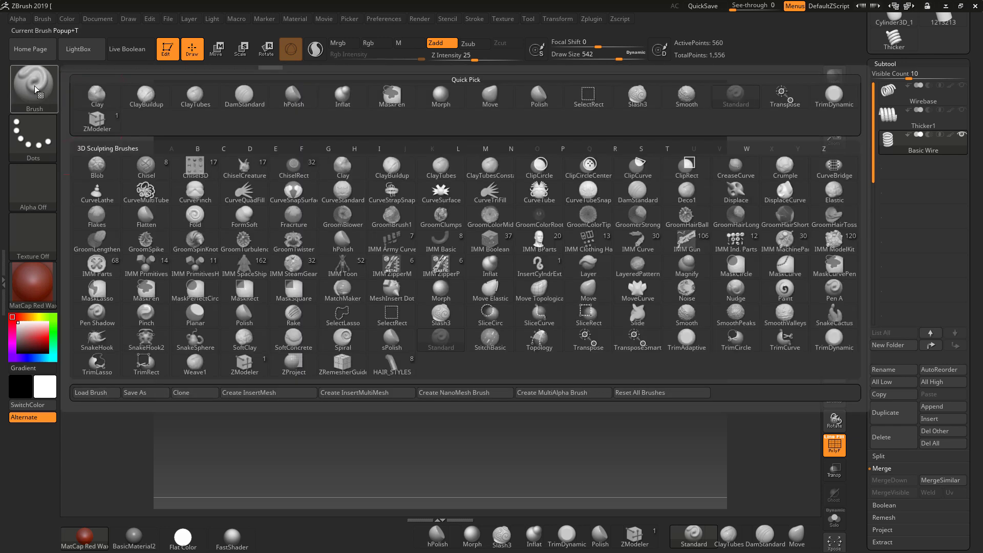
click(259, 394)
click(437, 188)
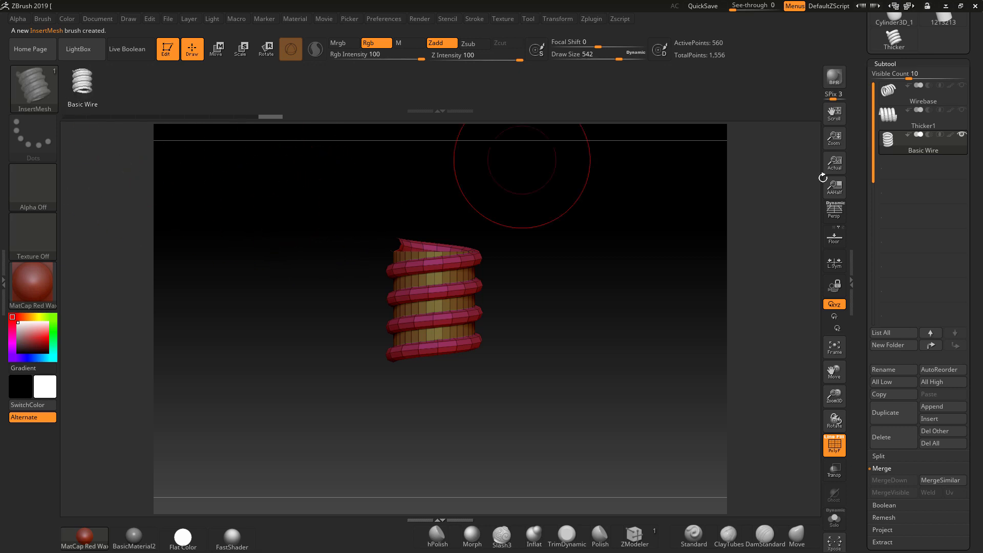
- Save the coil tool as a ZTL file named WIRESET in the SECTION22 folder on the Desktop
scroll(896, 222, up, 5)
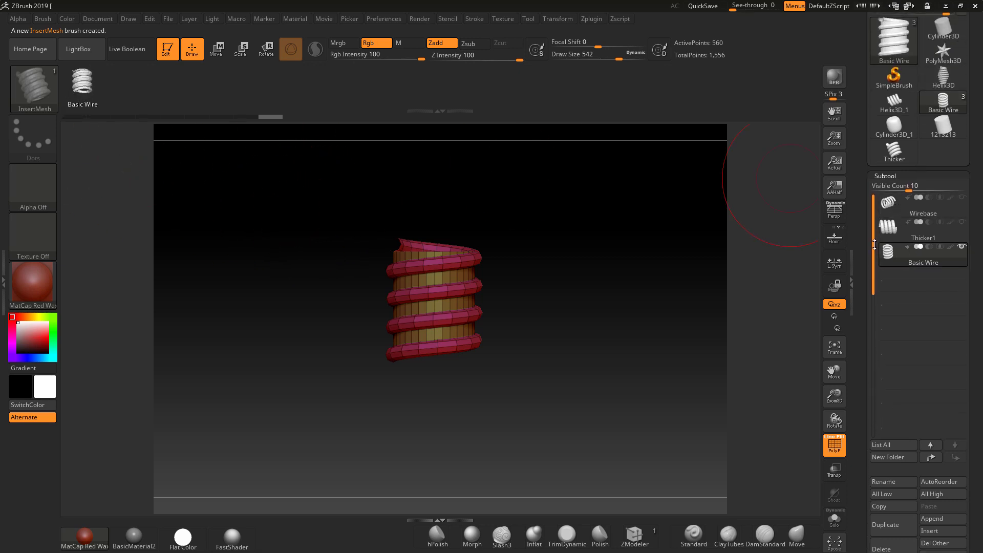
scroll(982, 240, up, 4)
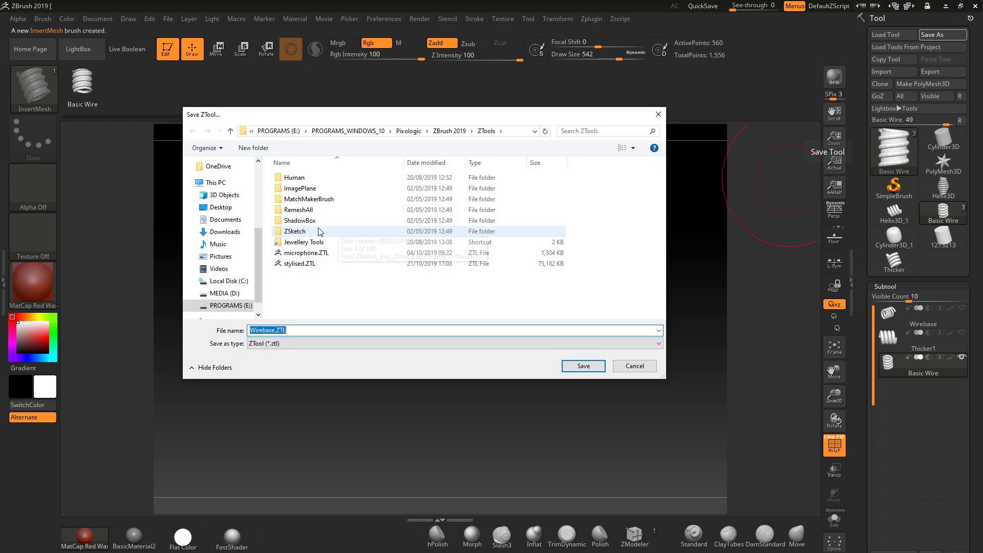
click(225, 207)
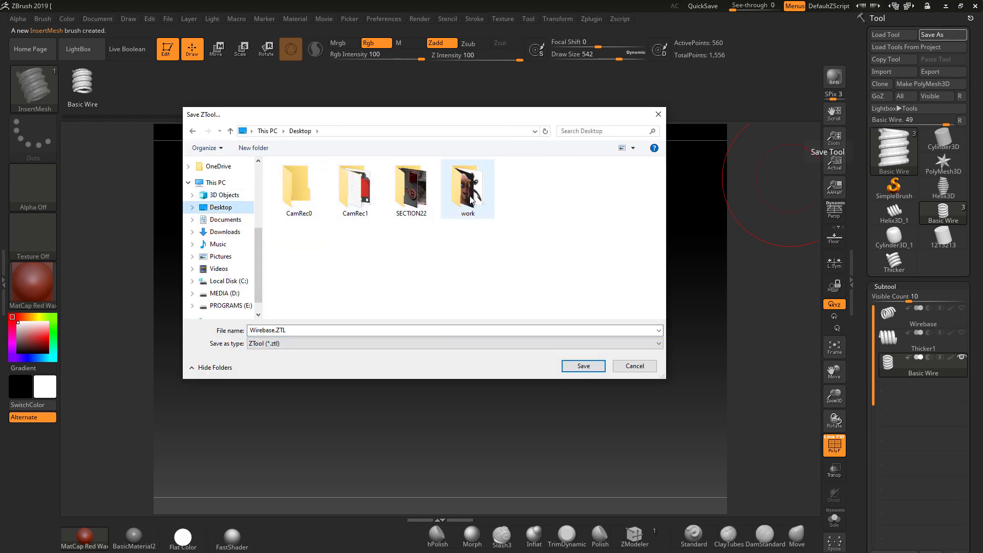
double_click(410, 187)
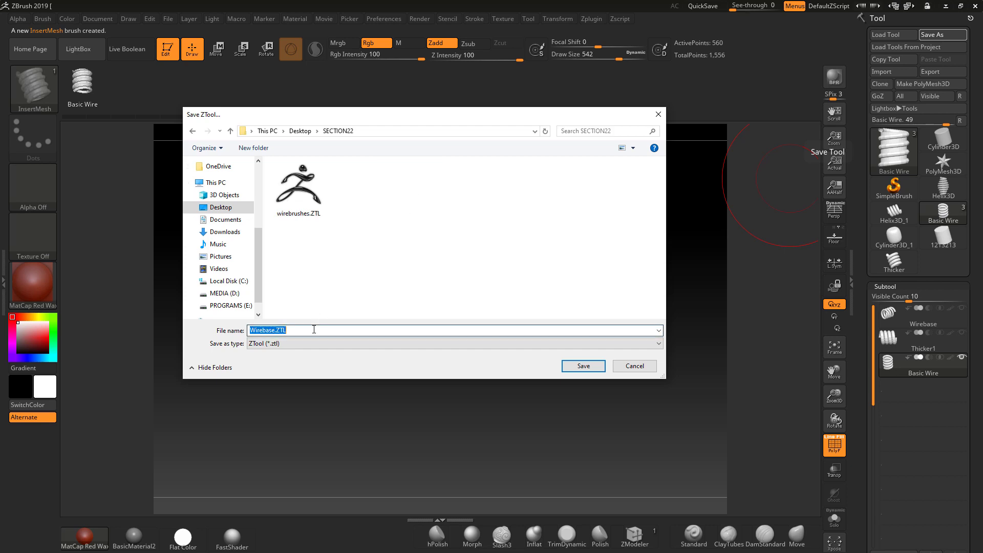
text(W)
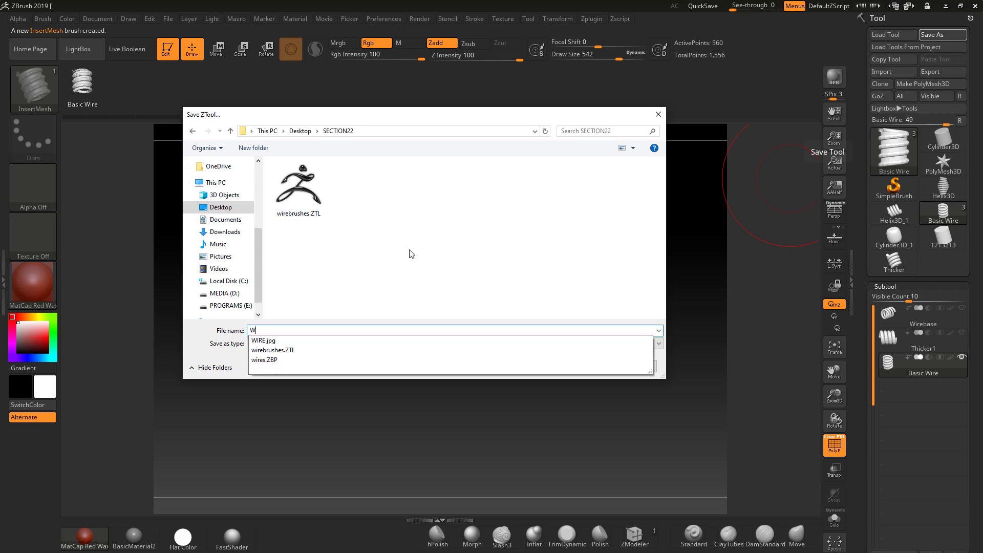
text(IRESET)
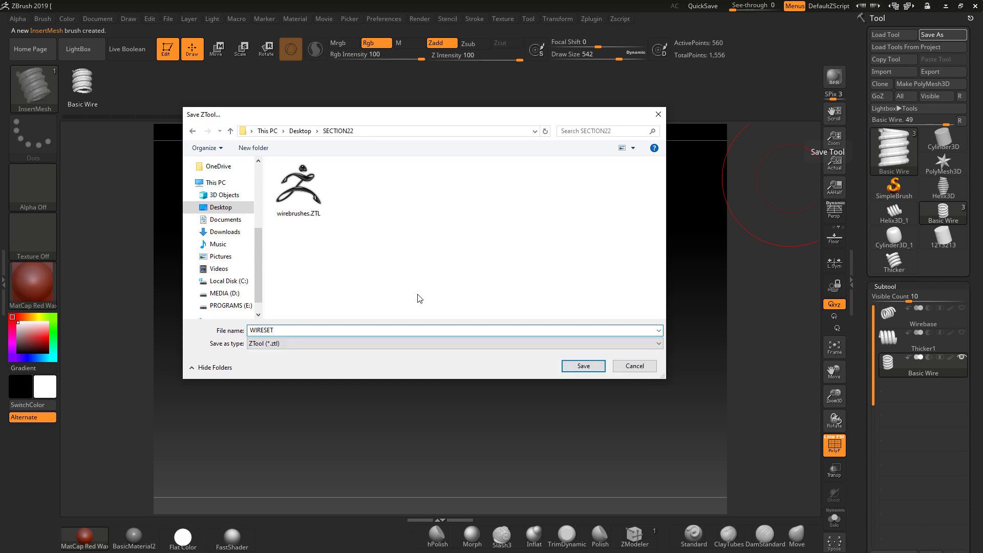
click(584, 366)
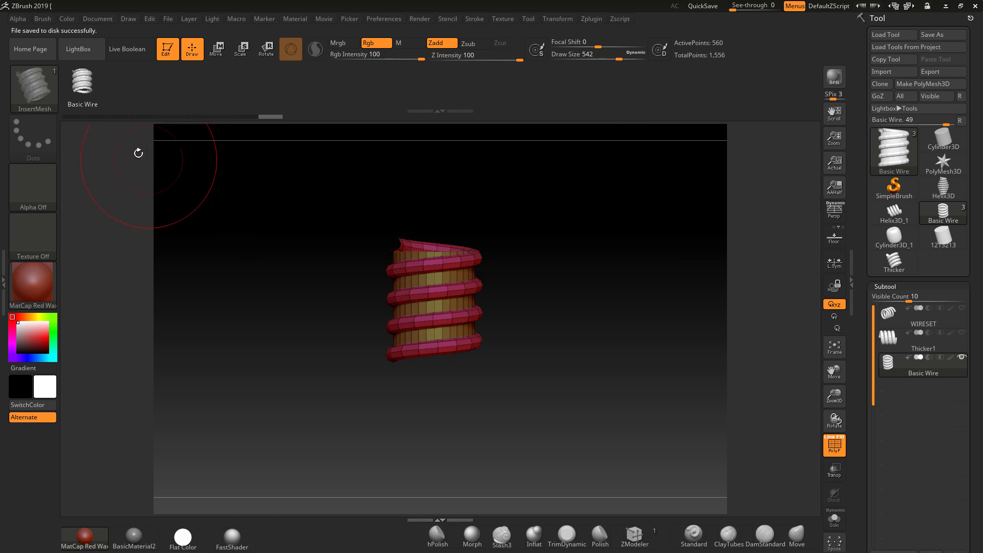
- Switch to a Sphere3D primitive, convert it to a PolyMesh3D, and set the draw size to 136
click(900, 156)
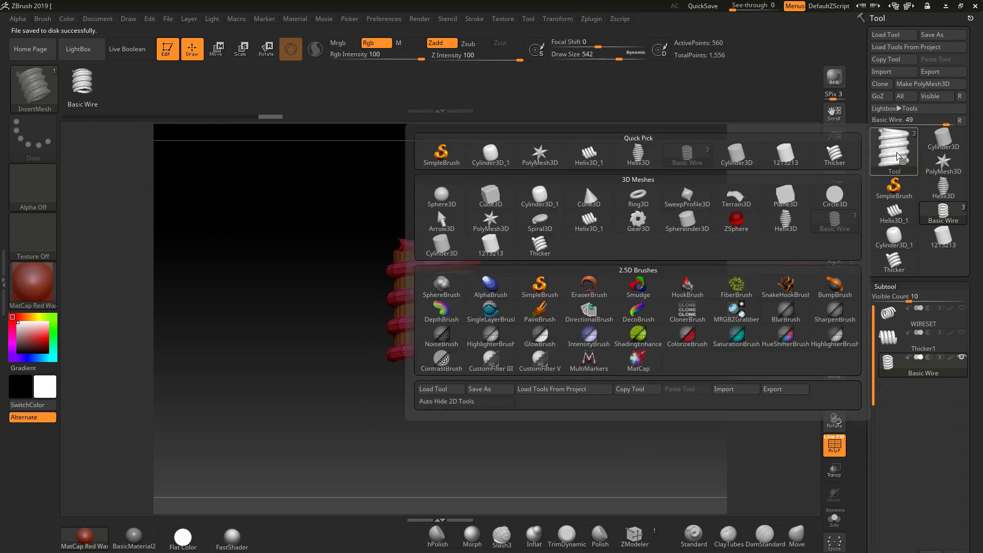
click(441, 197)
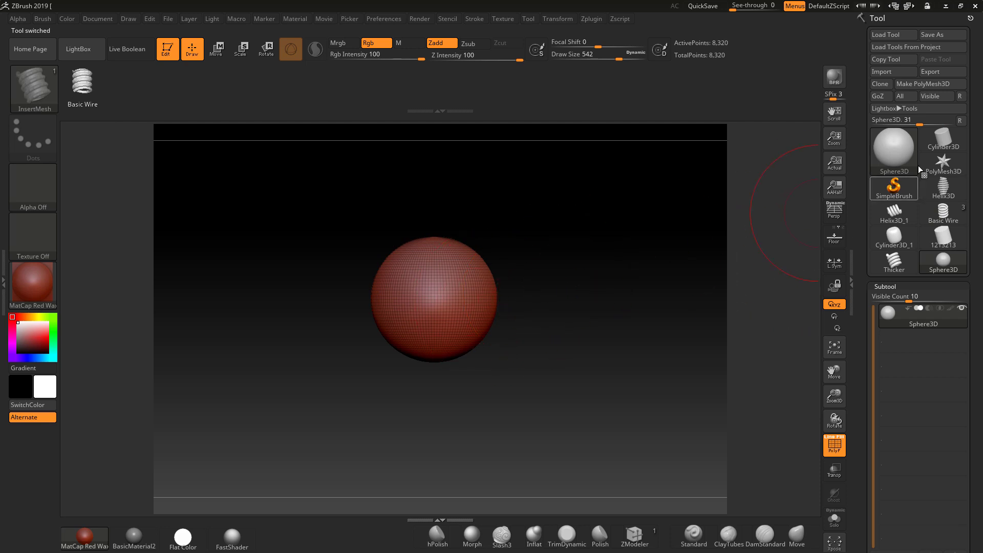
click(928, 84)
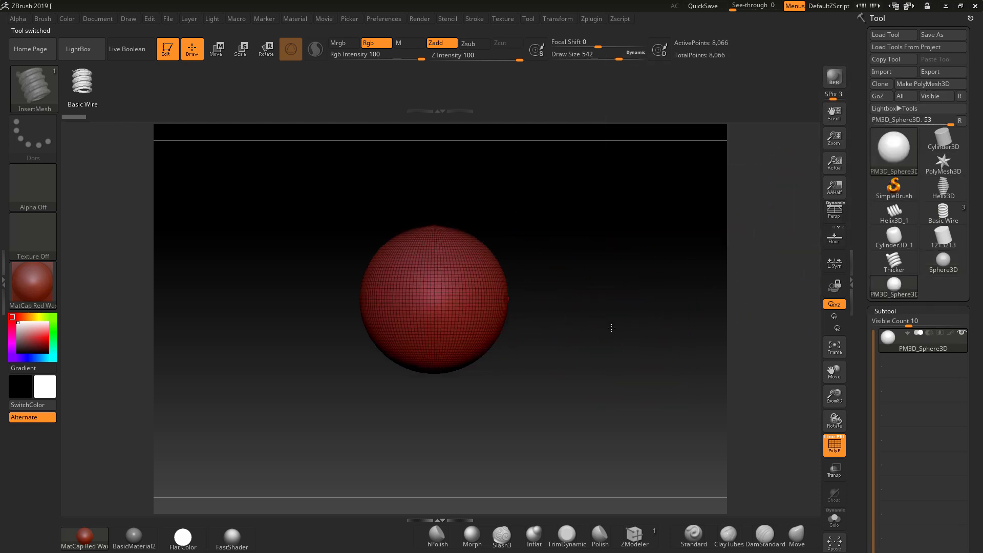
key(space)
drag(607, 309, 589, 310)
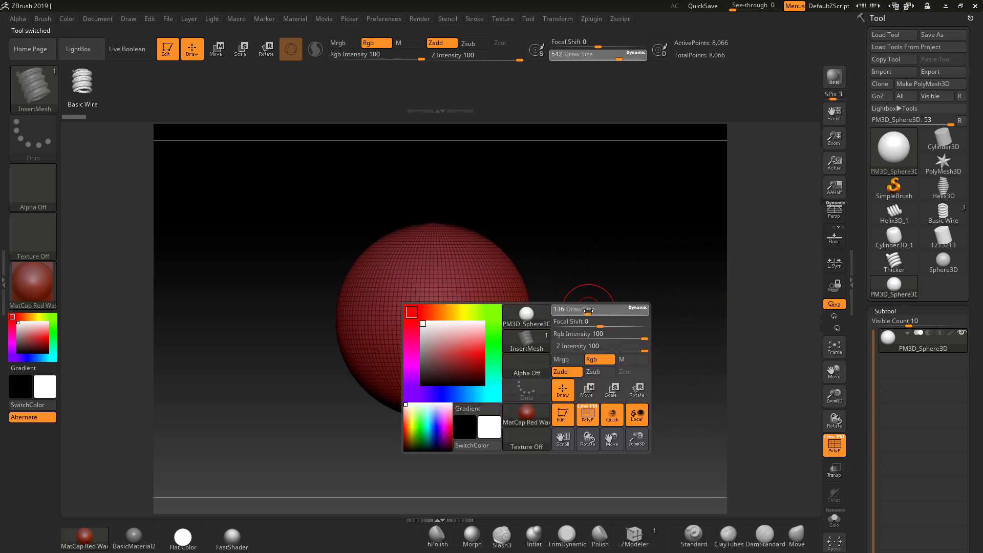
- Try inserting a single Basic Wire coil on the front of the sphere, and undo it
drag(433, 330, 458, 359)
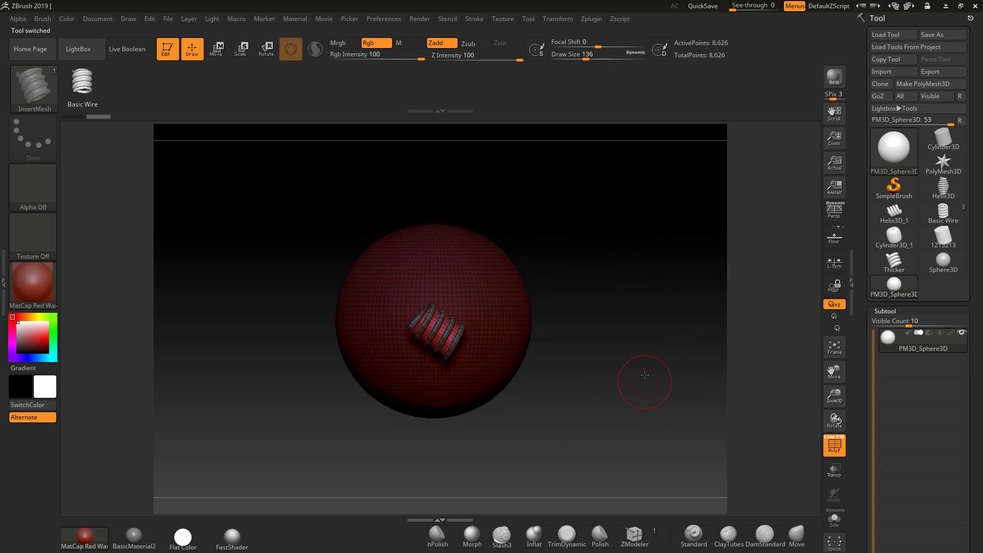
mouse_move(644, 375)
mouse_down()
mouse_move(661, 316)
mouse_move(605, 358)
mouse_move(584, 323)
mouse_up()
key(ctrl+z)
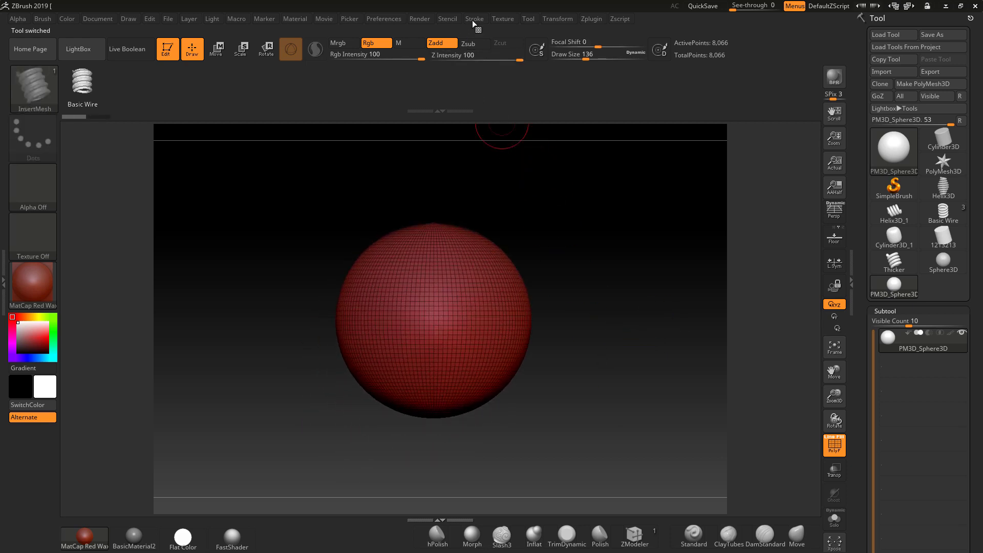
- Enable Curve Mode for the stroke of the Basic Wire InsertMesh brush
click(473, 19)
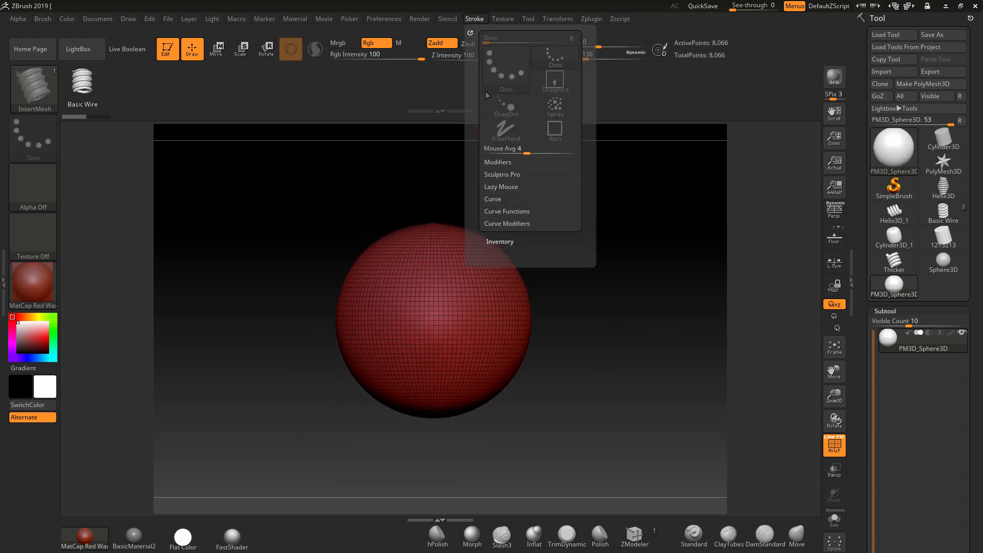
click(493, 200)
click(496, 215)
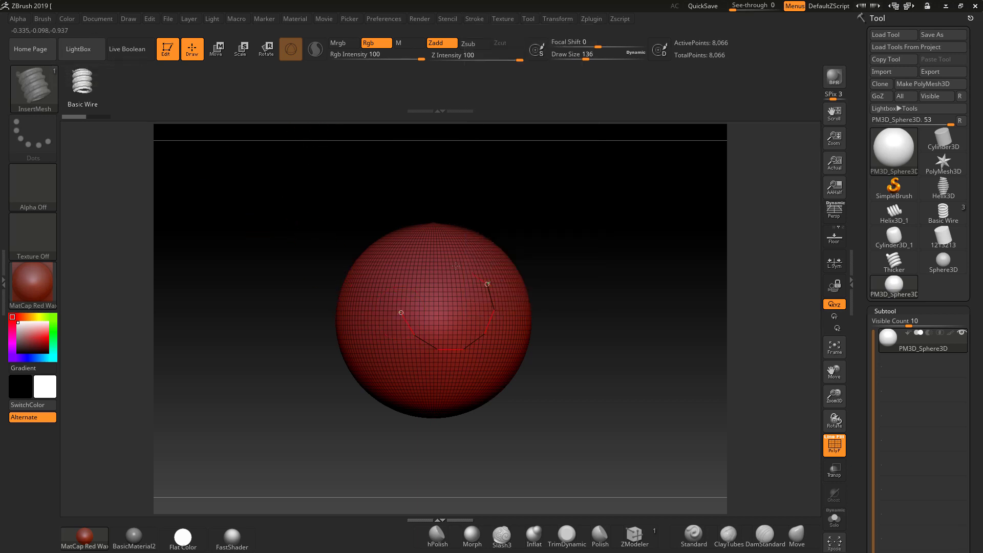
- Try drawing a U-shaped curve of repeated Basic Wire inserts across the sphere, and undo it
drag(456, 266, 465, 270)
mouse_move(623, 336)
ctrl+right_down()
mouse_move(654, 373)
mouse_move(618, 333)
ctrl+right_up()
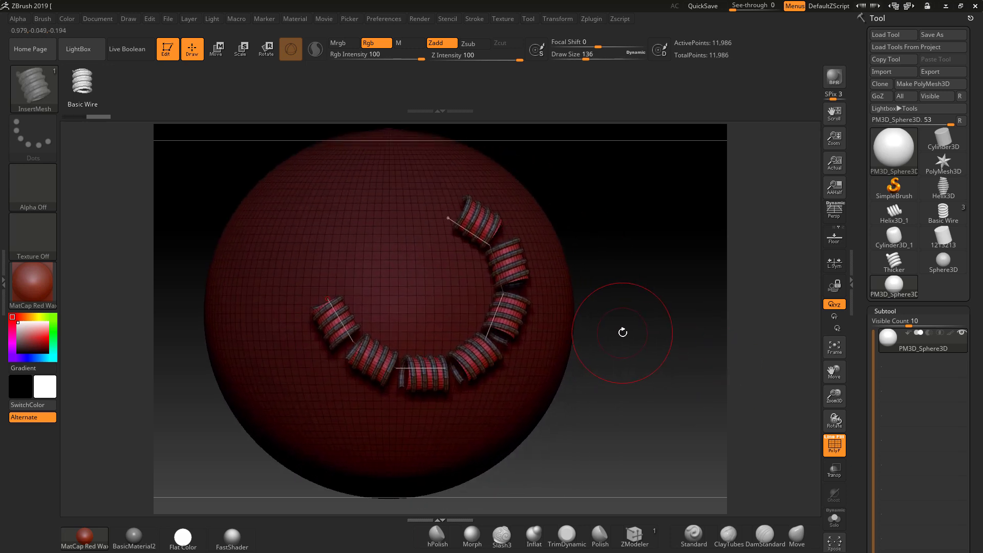
key(ctrl)
key(ctrl+z)
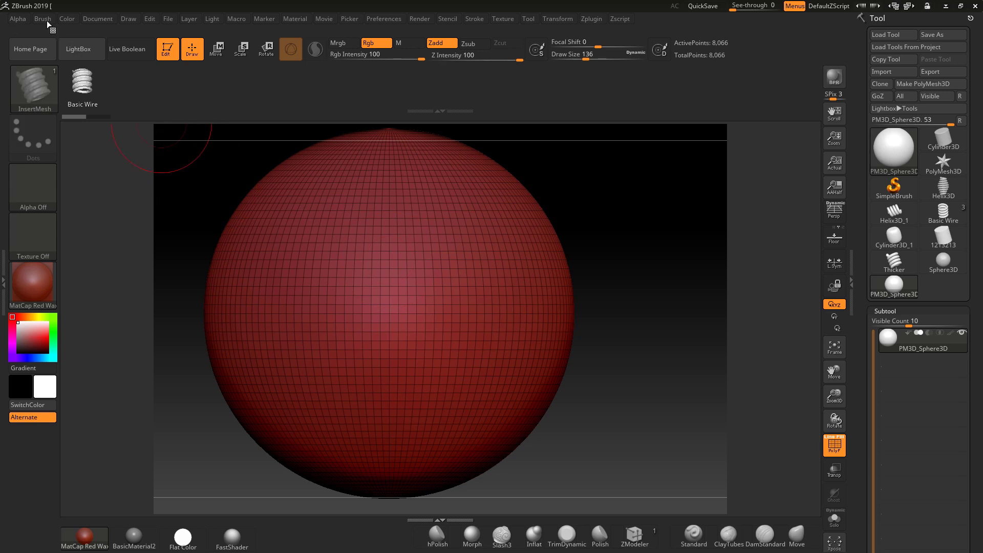
- Enable Weld Points and Stretch in the InsertMesh brush's modifiers and raise its Curve Res, leaving Tri Parts off
click(42, 19)
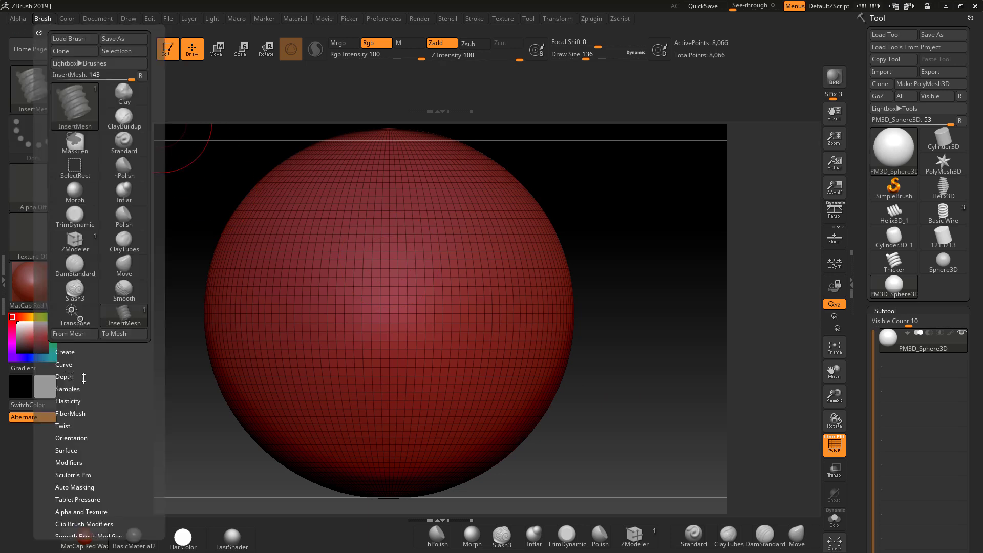
drag(117, 377, 119, 322)
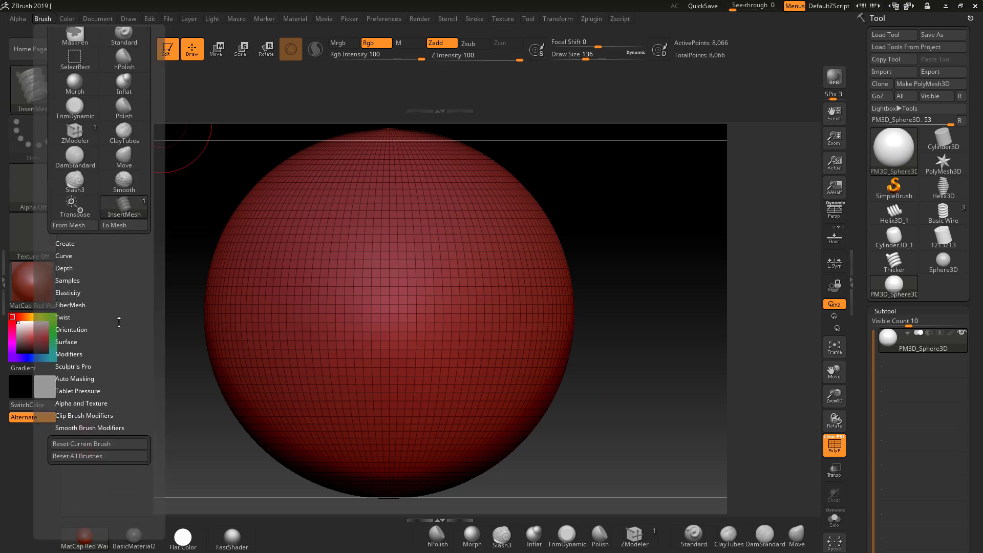
click(76, 354)
drag(76, 354, 75, 231)
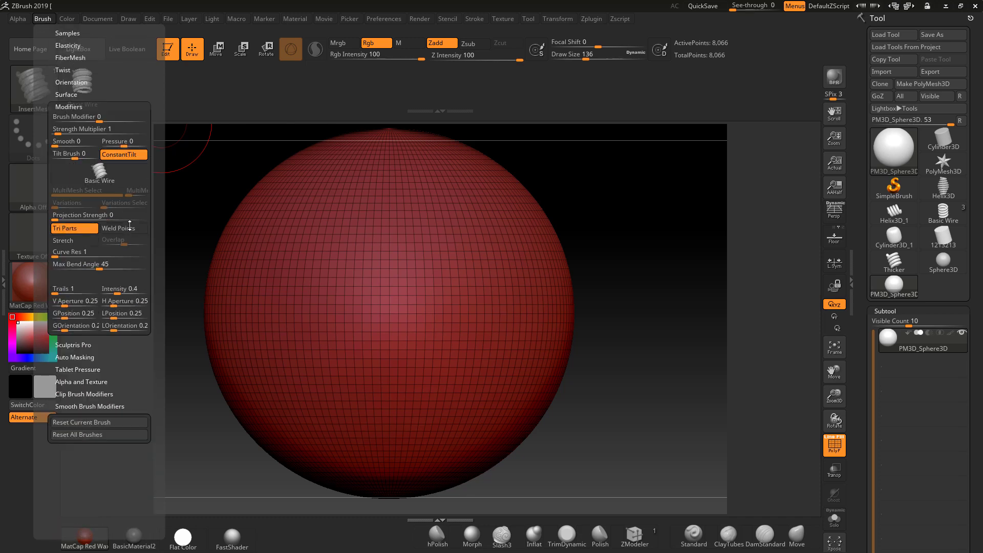
click(74, 229)
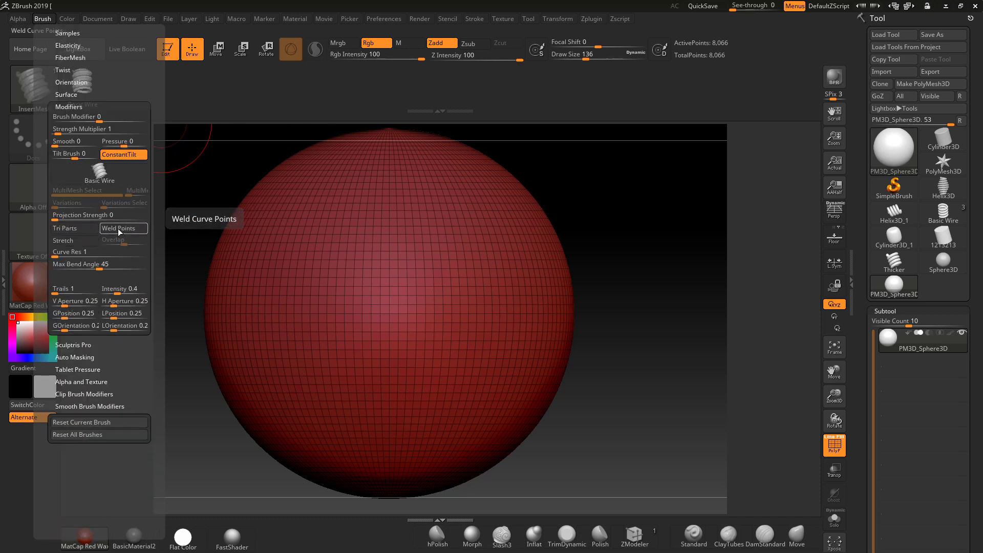
click(118, 230)
click(77, 243)
drag(77, 254, 102, 261)
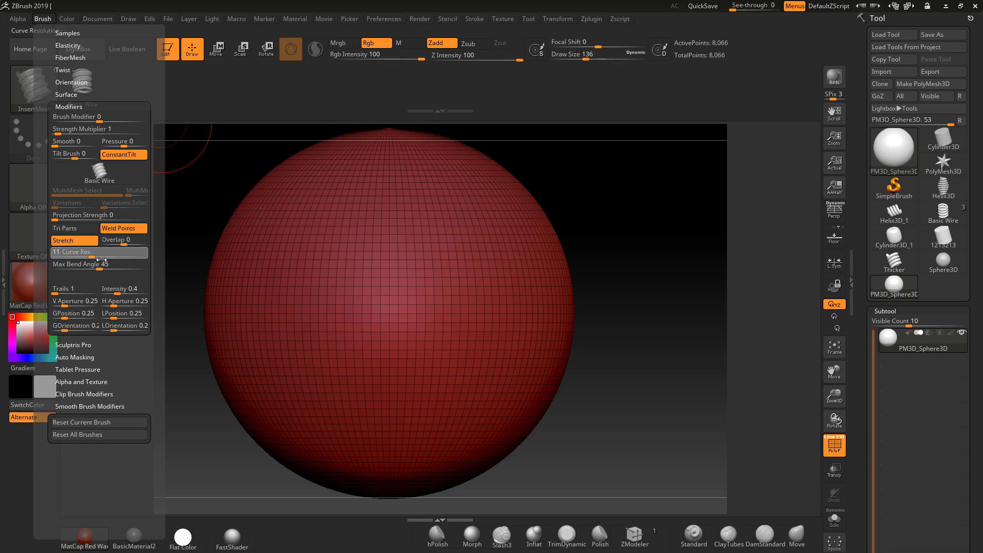
click(146, 267)
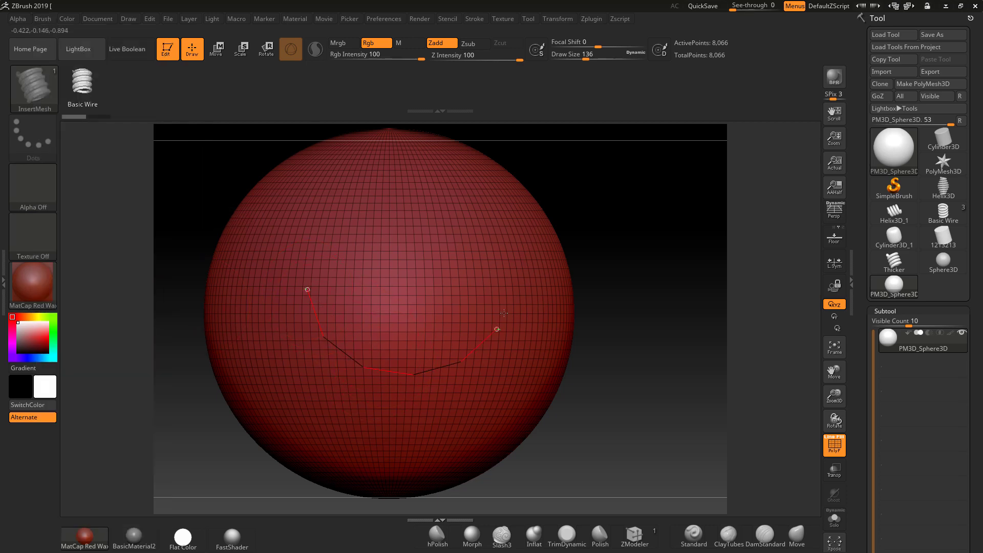
- Test the Basic Wire brush with a C-shaped curve across the sphere's front and examine the bends of the welded coil up close
drag(439, 228, 432, 231)
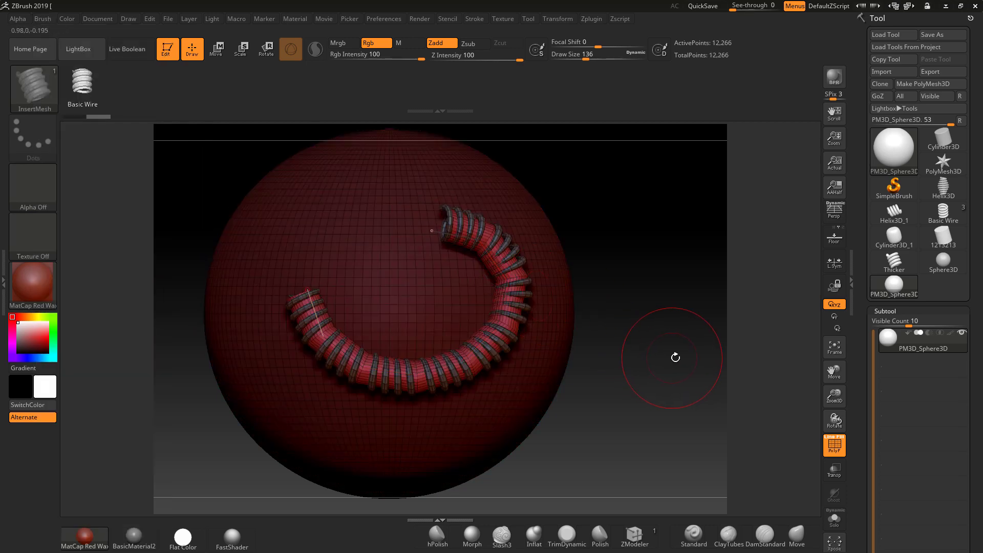
mouse_move(690, 363)
mouse_down()
mouse_move(659, 358)
mouse_move(685, 361)
mouse_up()
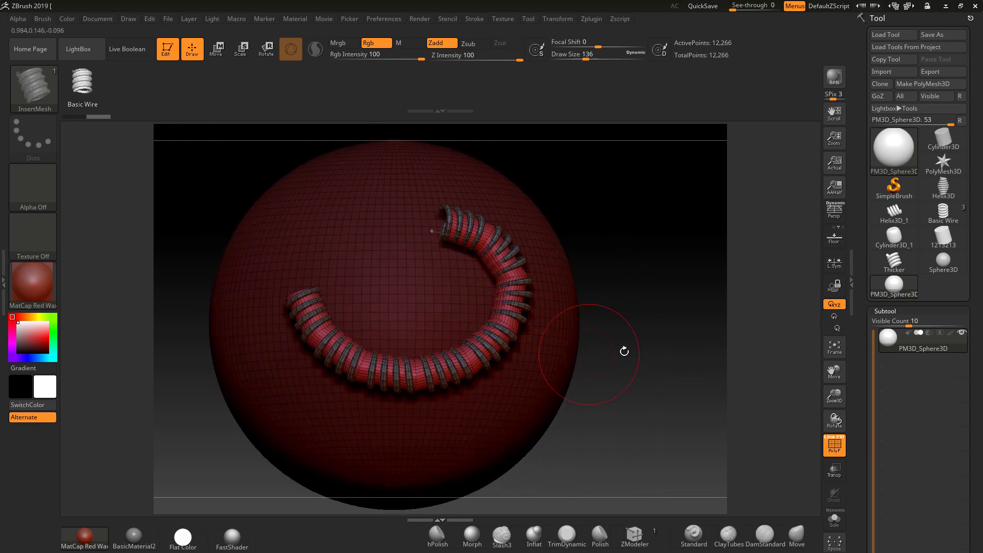
alt+drag(681, 324, 702, 370)
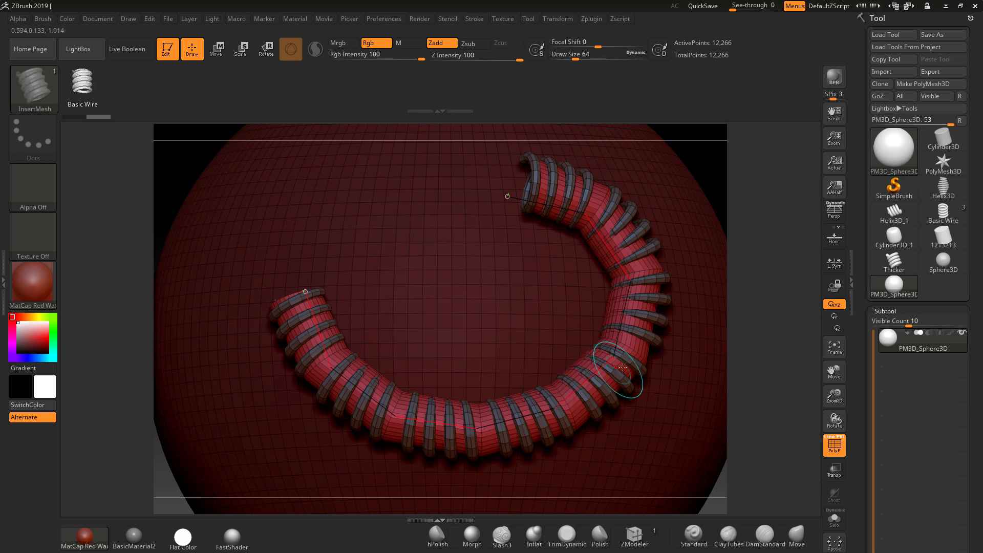
alt+drag(768, 340, 748, 289)
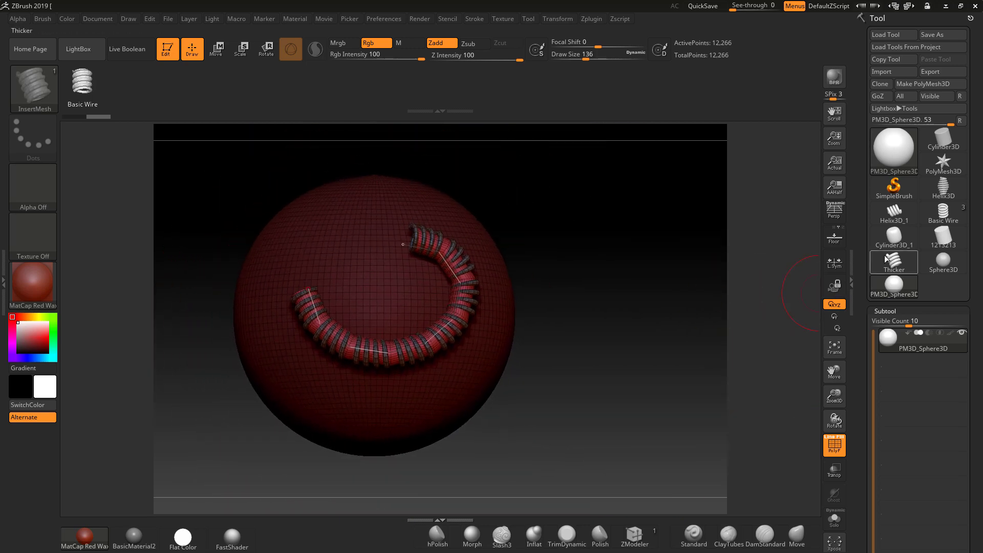
- Switch to the Basic Wire tool and isolate its cylinder core by hiding the surrounding coil
click(943, 214)
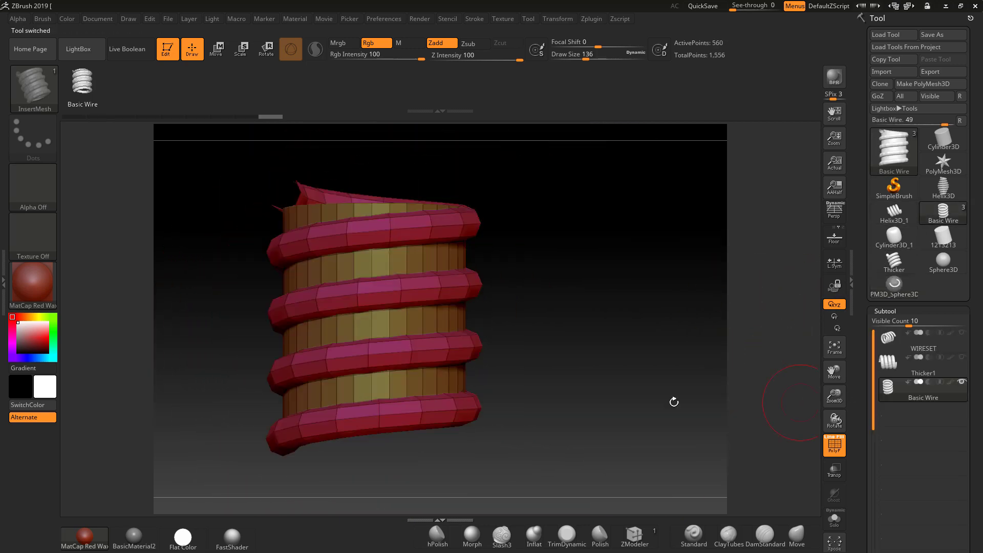
alt+drag(636, 376, 640, 360)
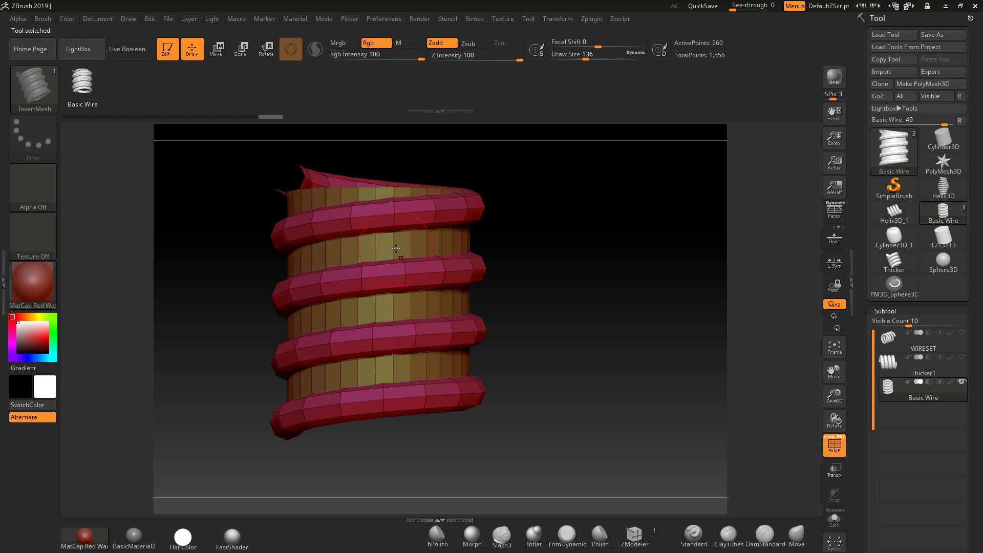
key(ctrl+shift)
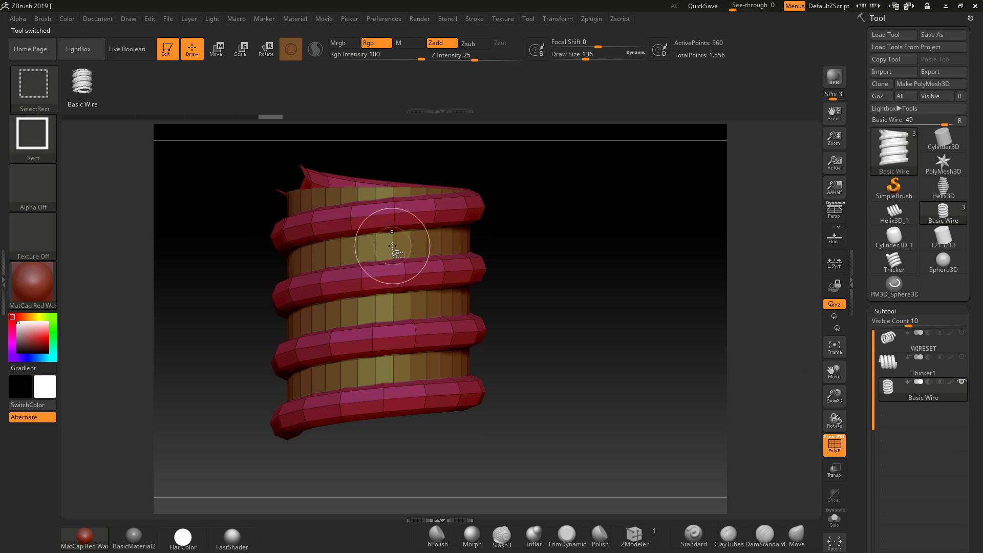
ctrl+shift+click(393, 246)
mouse_move(613, 310)
ctrl+shift+mouse_down()
mouse_move(658, 390)
mouse_move(630, 333)
mouse_move(626, 358)
mouse_move(635, 332)
ctrl+shift+mouse_up()
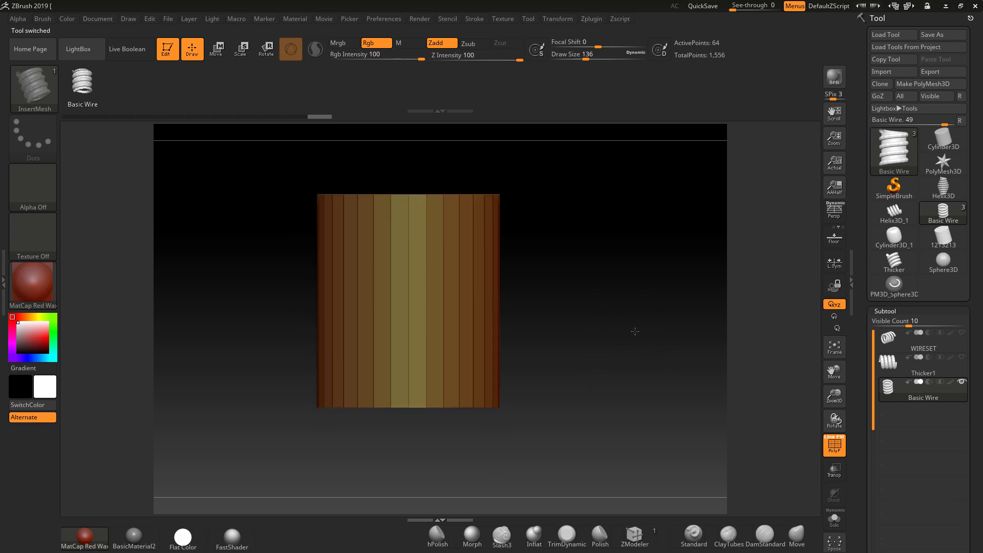
- Use ZModeler's Insert edge action with Multiple EdgeLoops and Same Polygroup to add 12 evenly spaced horizontal loops around the cylinder core
key(shift)
key(b)
key(z)
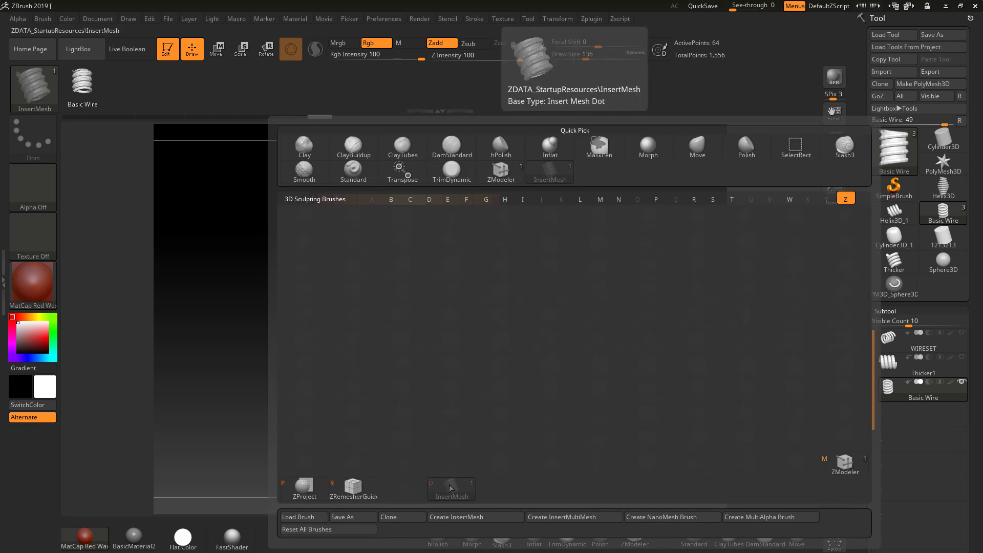
click(845, 461)
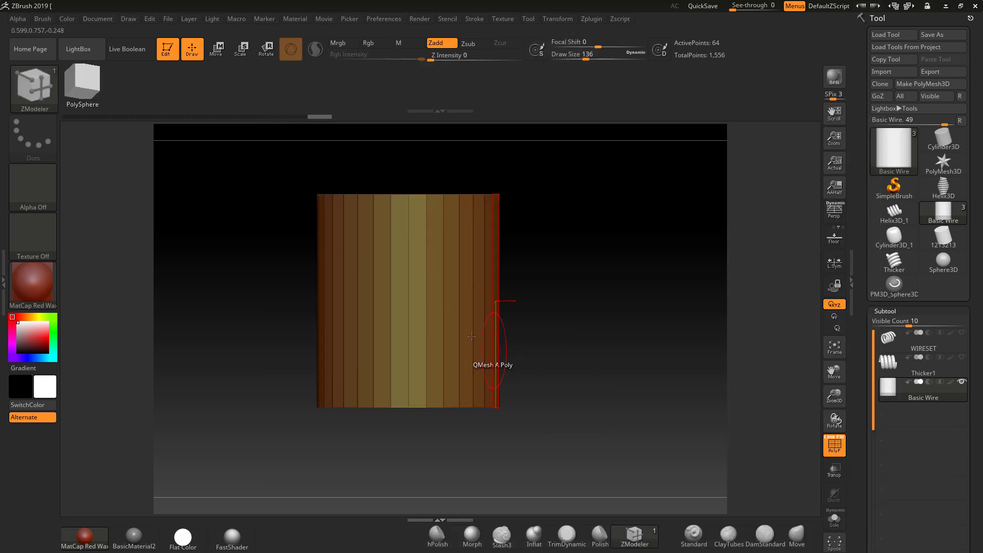
key(space)
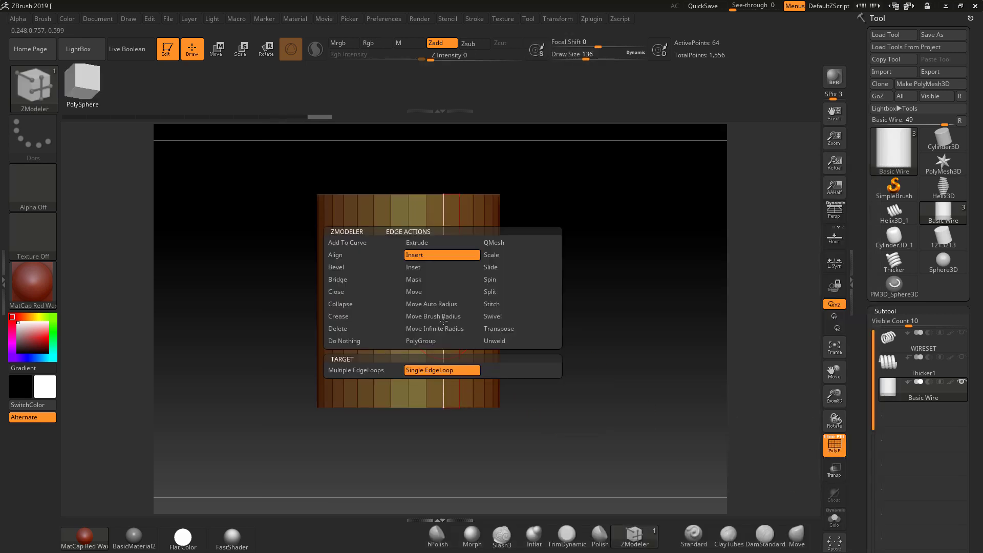
click(388, 370)
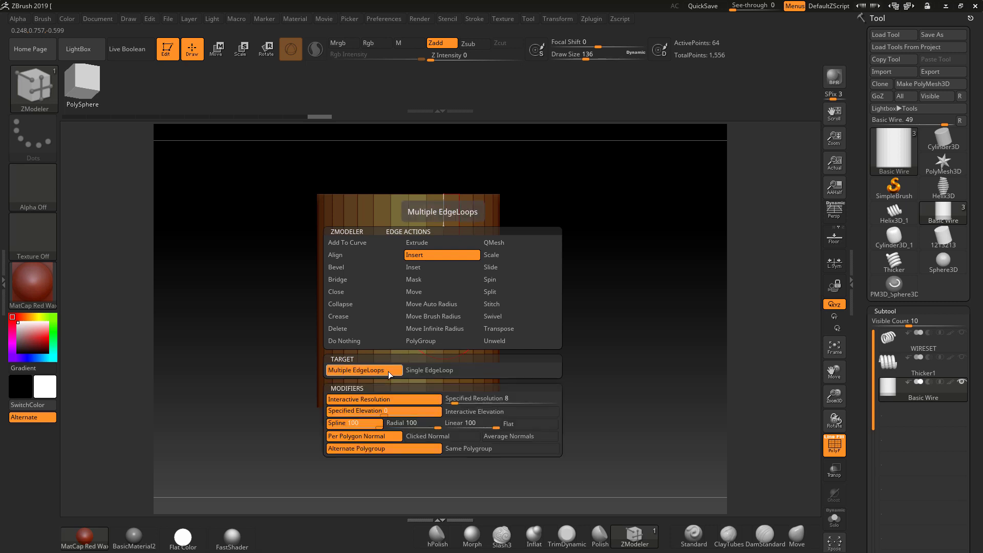
click(459, 450)
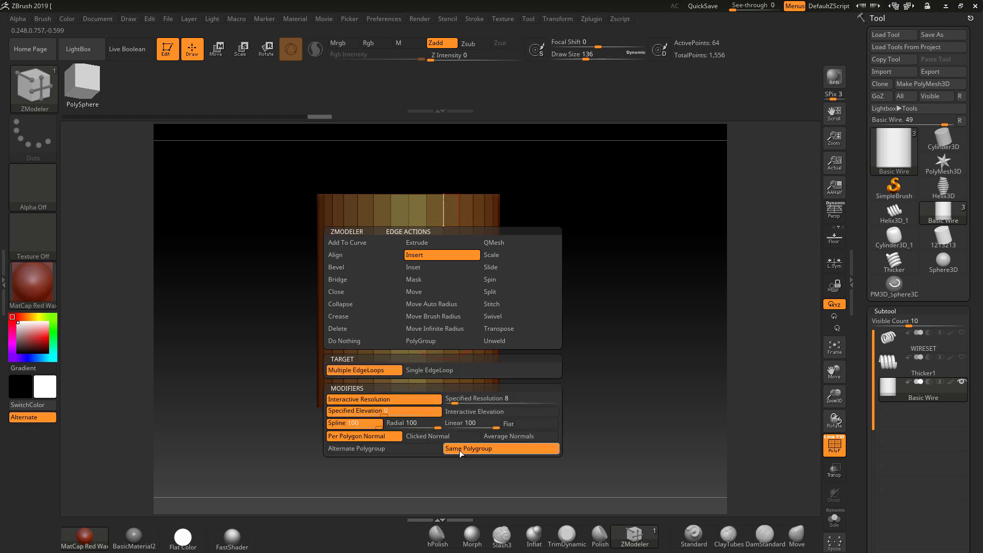
click(415, 451)
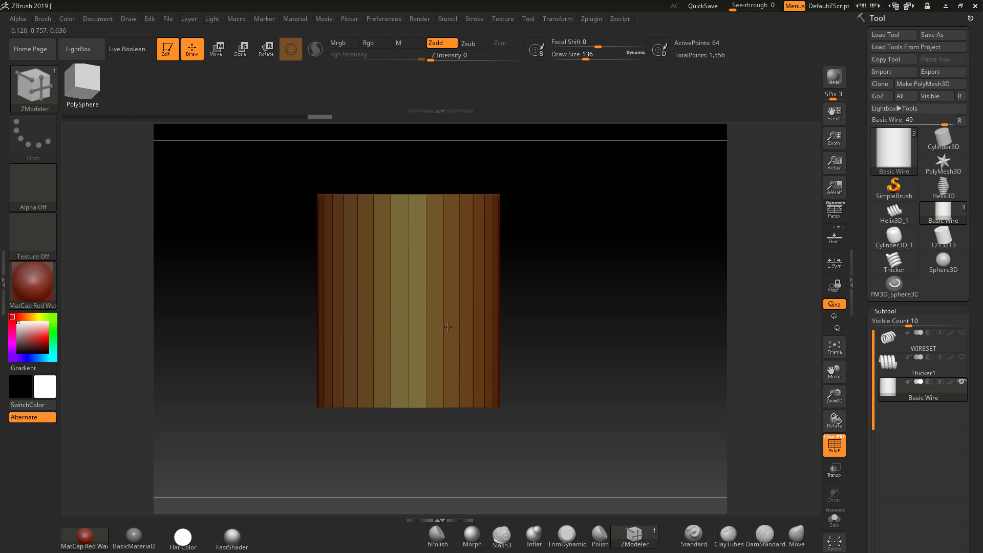
click(476, 333)
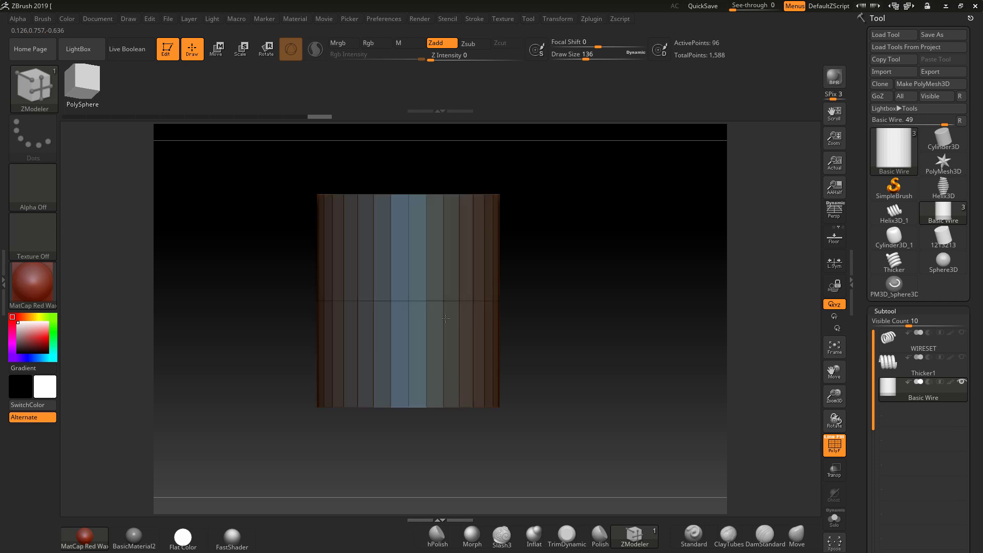
mouse_move(472, 347)
mouse_down()
mouse_move(501, 363)
mouse_move(485, 357)
mouse_up()
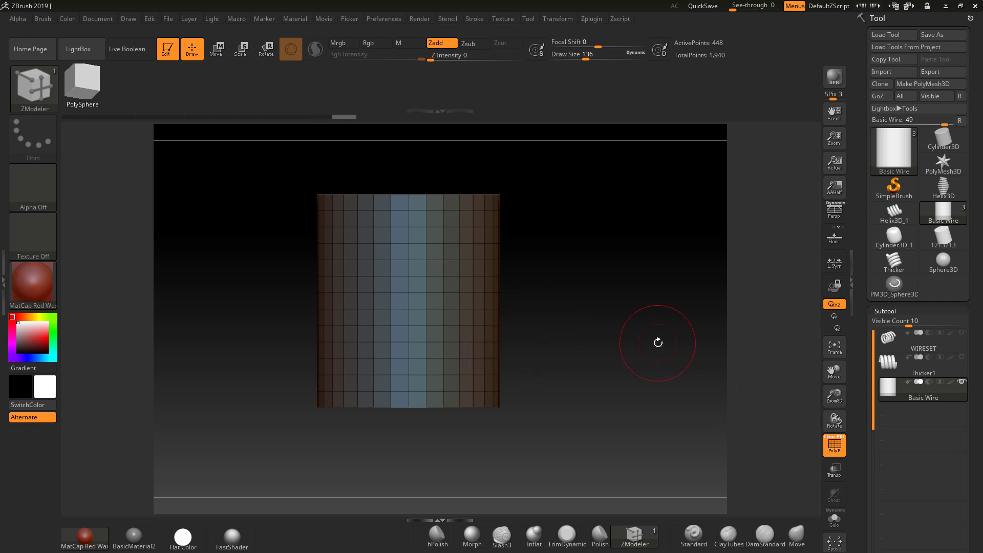
- Unhide the coil and create a new, separate InsertMesh brush from the upright, front-facing Basic Wire mesh
key(ctrl+shift)
ctrl+shift+click(689, 290)
mouse_move(687, 292)
mouse_down()
mouse_move(635, 313)
mouse_move(631, 334)
mouse_move(651, 332)
mouse_move(669, 310)
mouse_up()
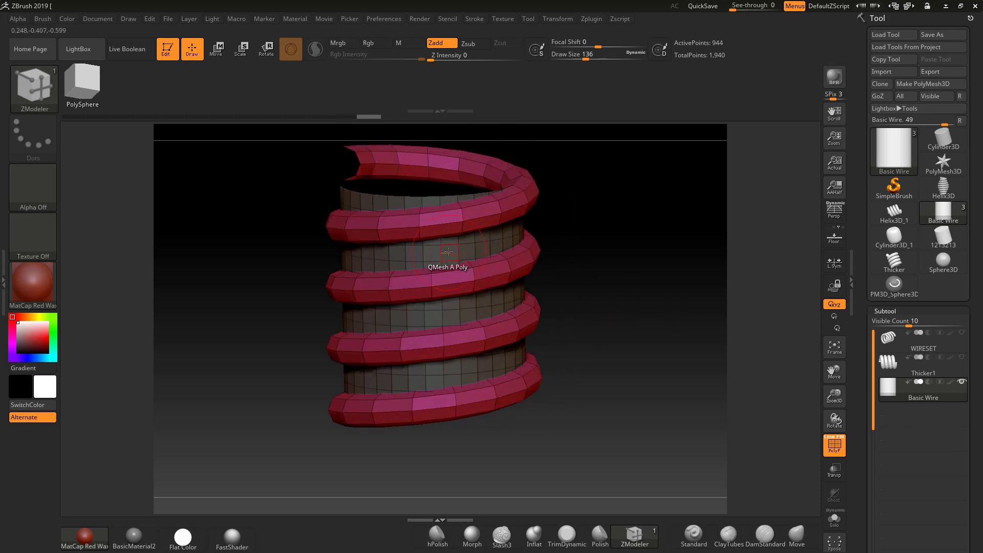
shift+drag(626, 288, 628, 281)
key(shift)
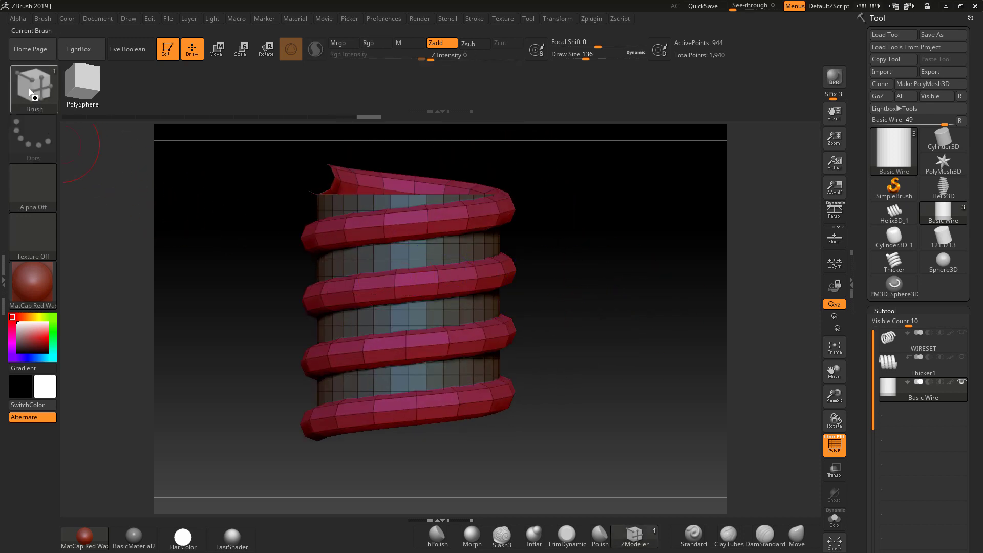
click(32, 82)
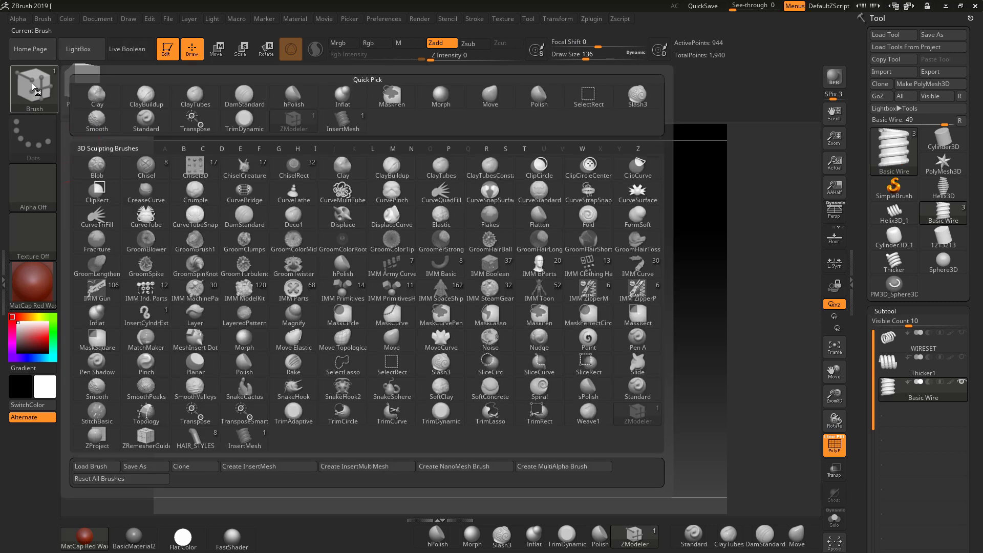
click(245, 468)
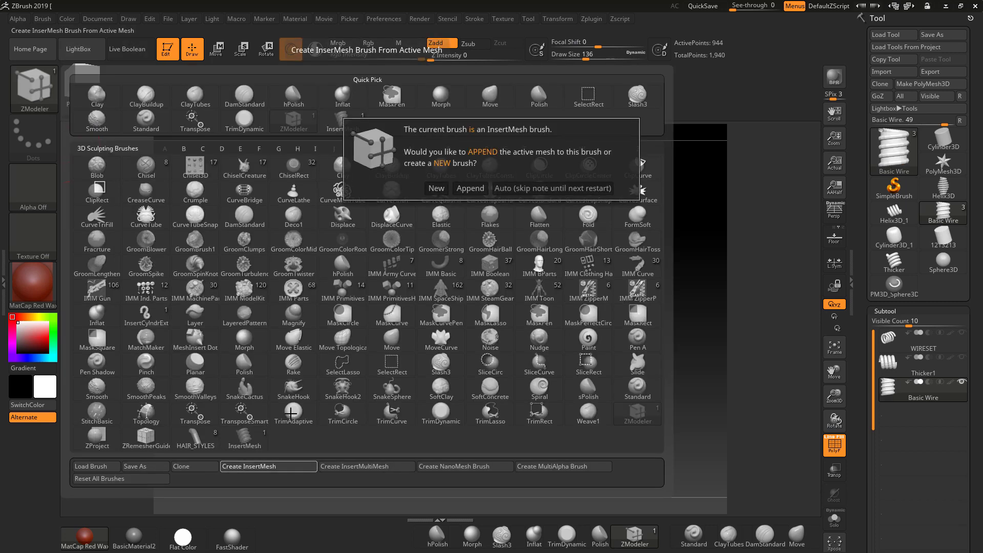
click(436, 188)
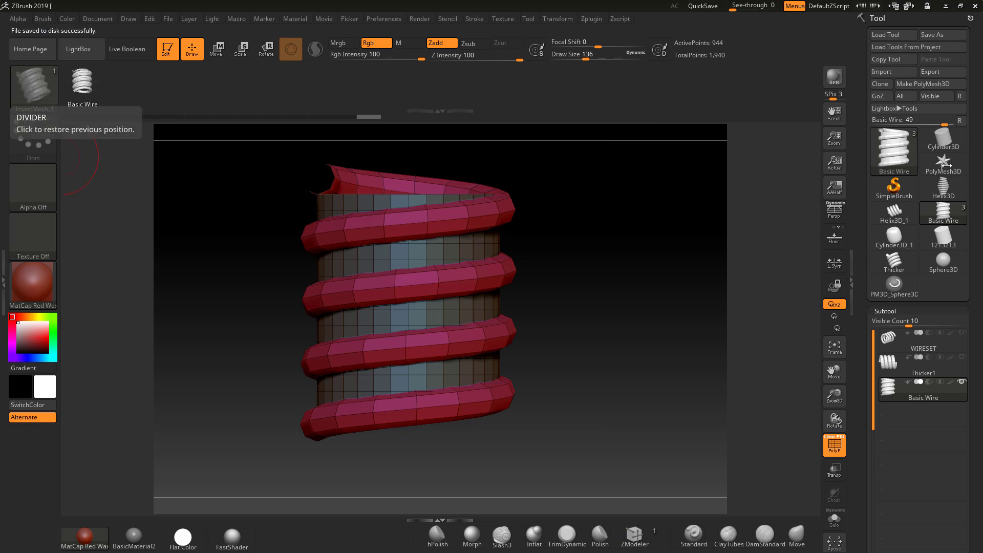
- Return to PM3D_Sphere3D, undo its C-shaped wire curve, and enable Curve Mode for the new InsertMesh_1 brush
click(893, 286)
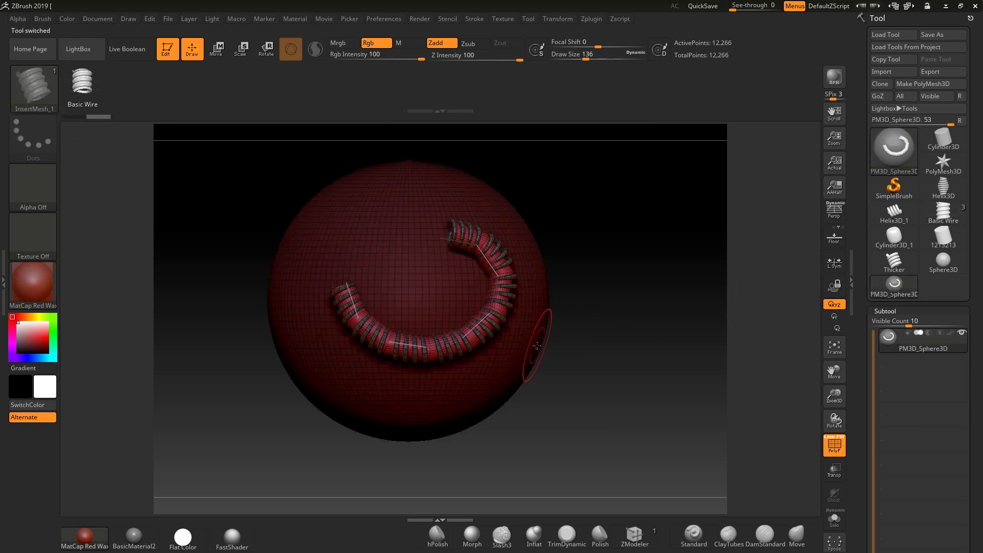
key(ctrl)
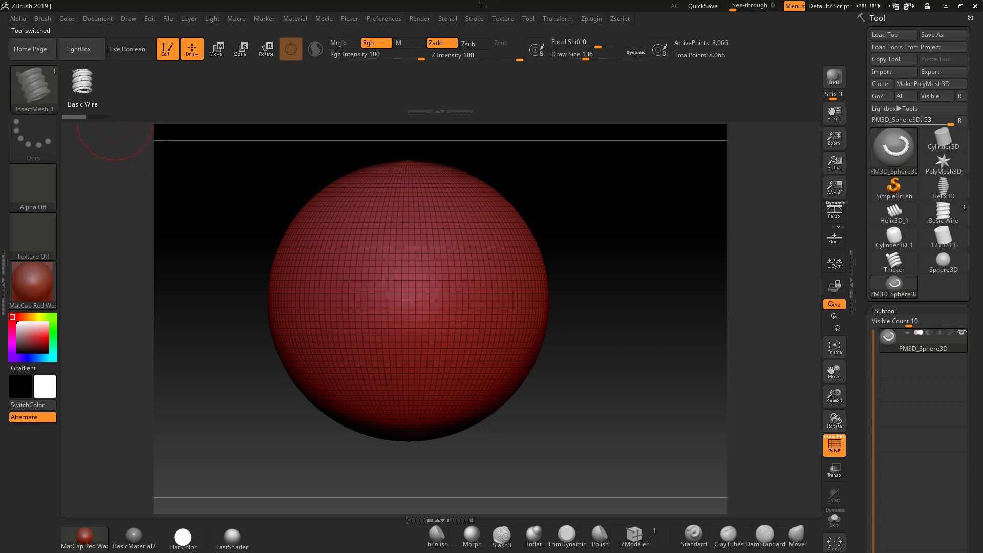
click(475, 21)
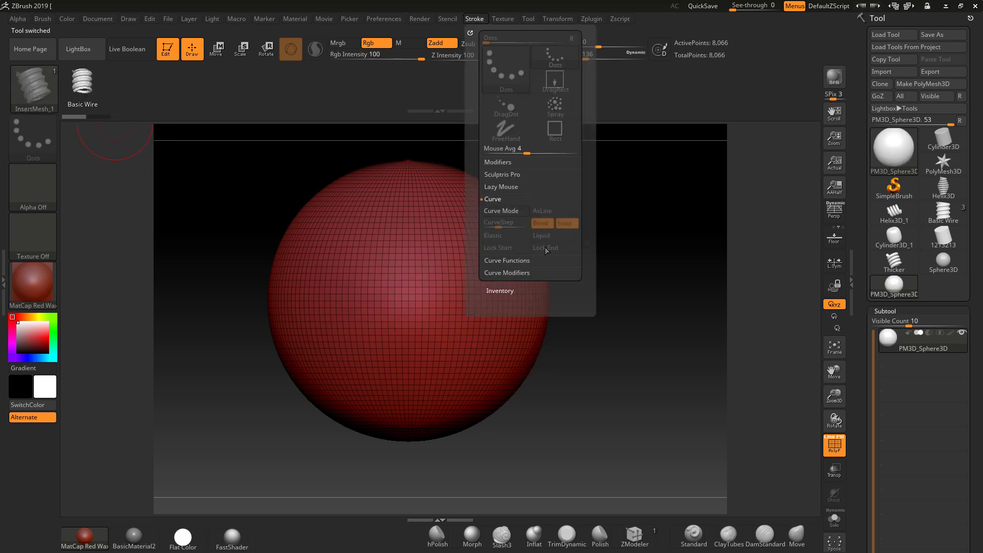
click(501, 211)
- In InsertMesh_1's modifiers, enable Weld Points and Stretch, turn off Tri Parts, and set Curve Res to 25 and Max Bend Angle to 90
click(43, 19)
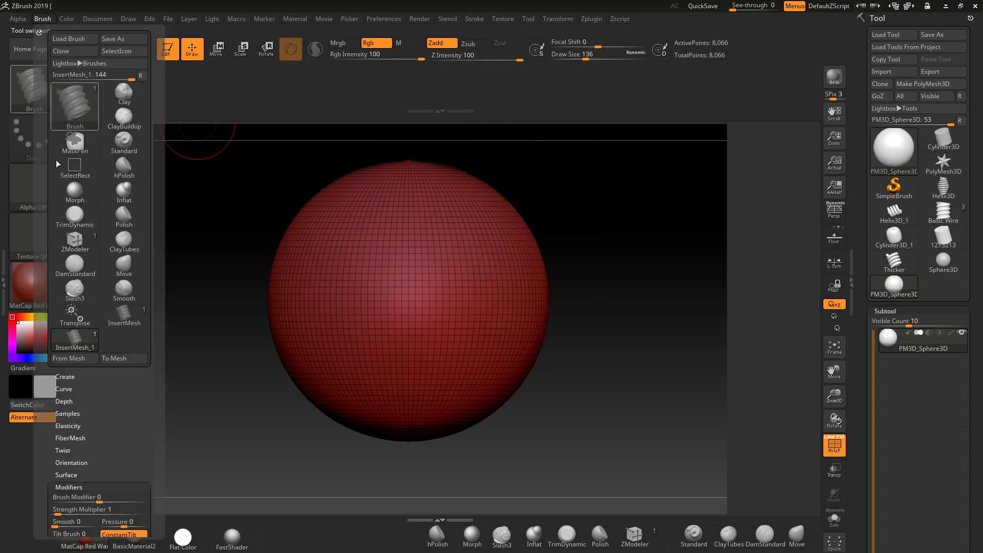
scroll(95, 402, down, 5)
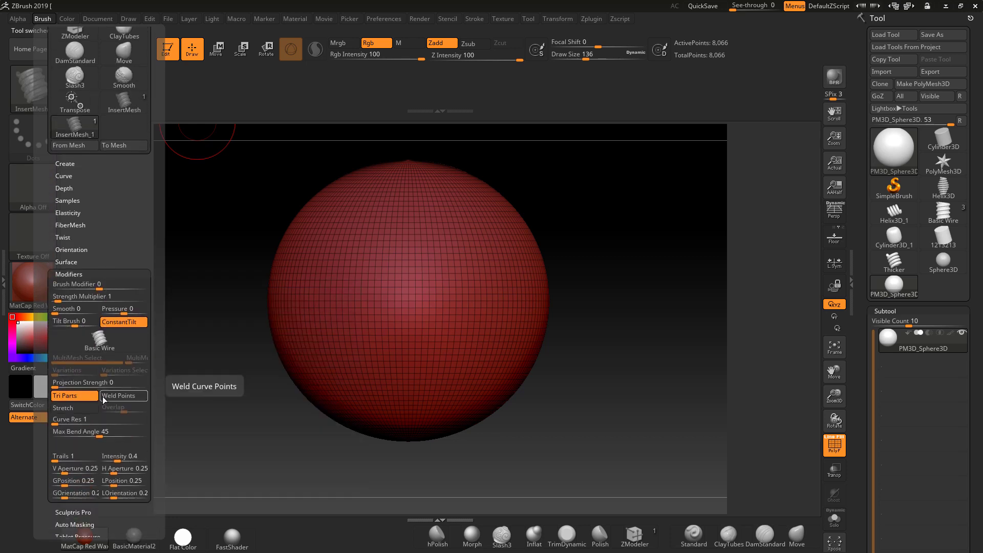
click(123, 396)
click(74, 408)
click(74, 396)
click(55, 420)
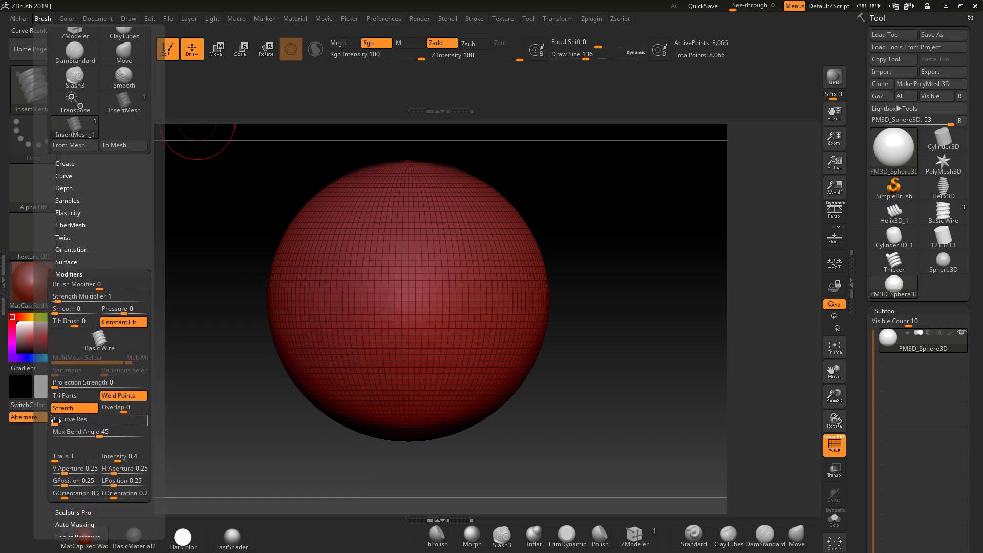
drag(55, 420, 169, 425)
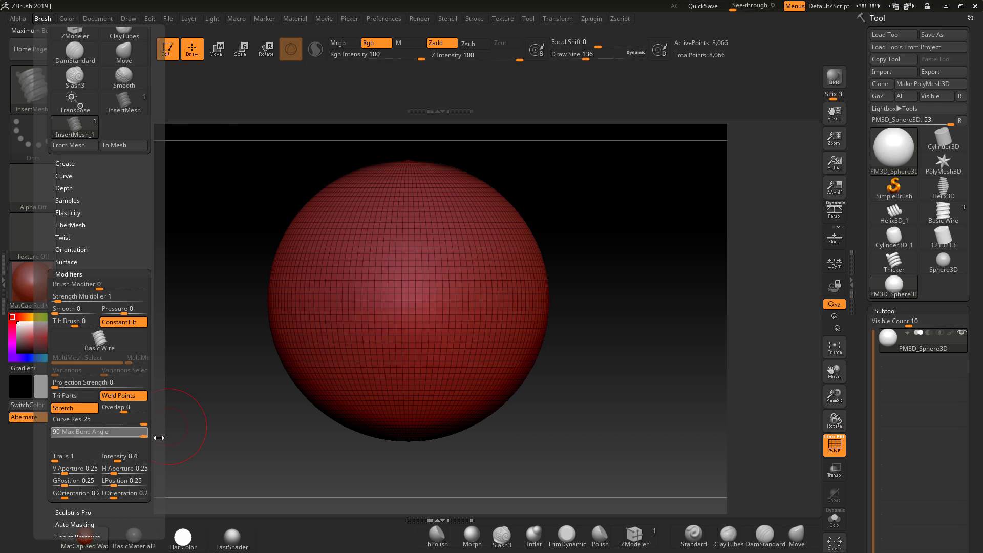
click(43, 18)
scroll(132, 426, down, 5)
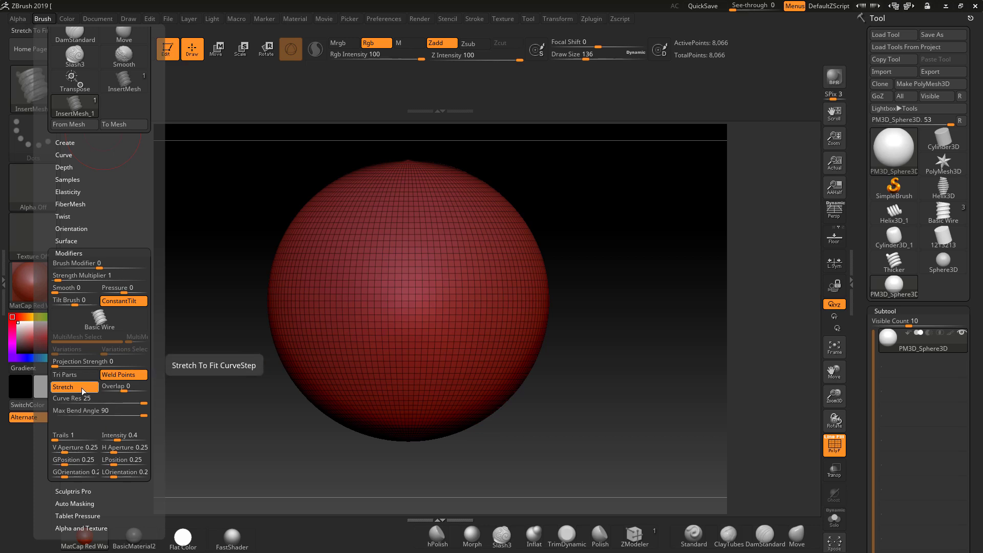
- Draw an S-shaped wire curve across the sphere at draw size 71, and turn off the polyframe display to inspect the wire
key(space)
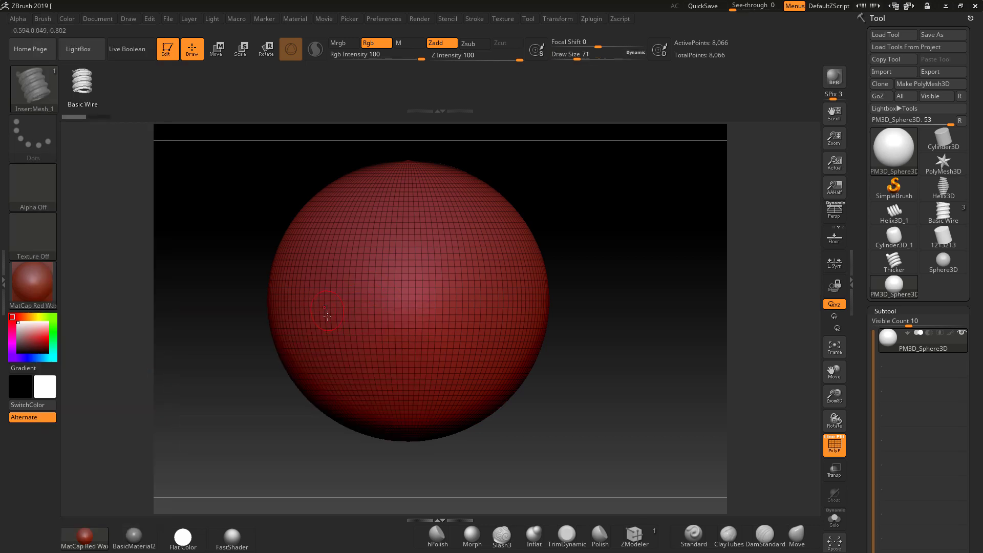
drag(474, 222, 504, 260)
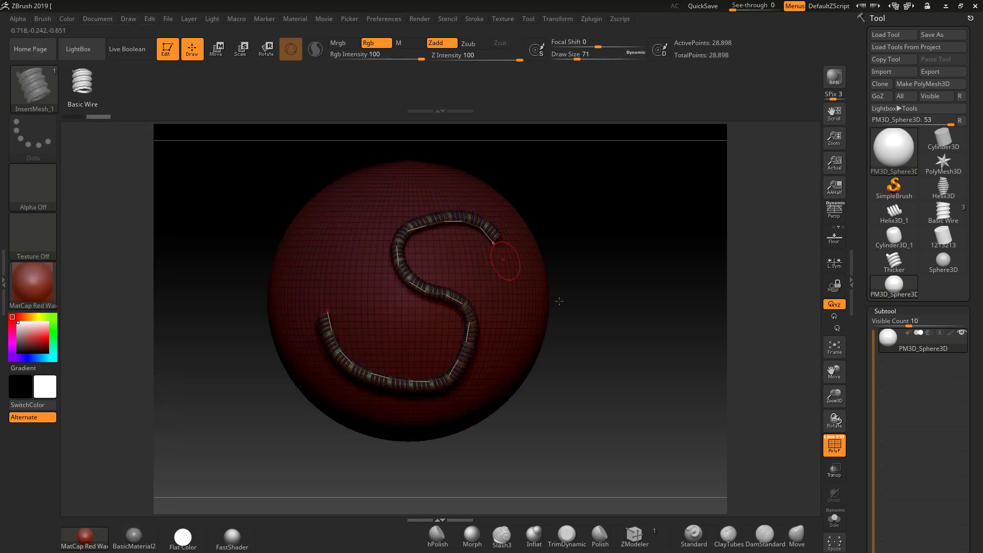
click(844, 445)
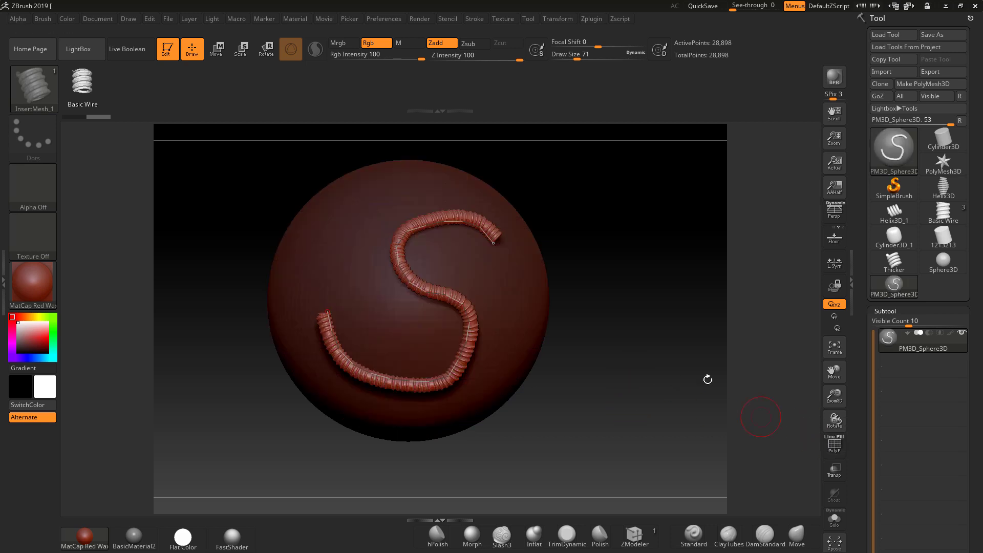
ctrl+right_drag(654, 328, 723, 395)
drag(773, 367, 715, 320)
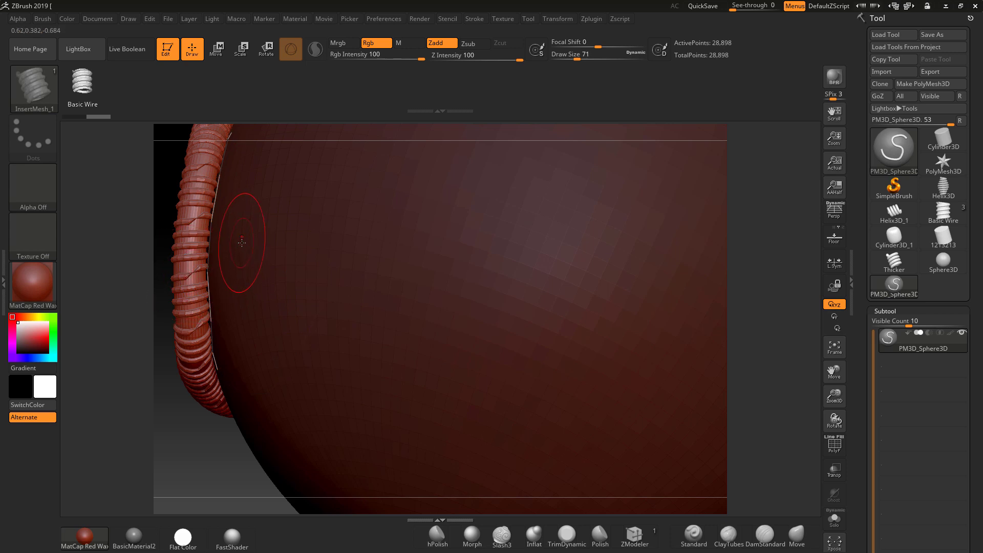
- Turn off Weld Points in the brush modifiers and reapply the brush to the existing S-shaped wire curve
click(42, 19)
scroll(89, 326, down, 5)
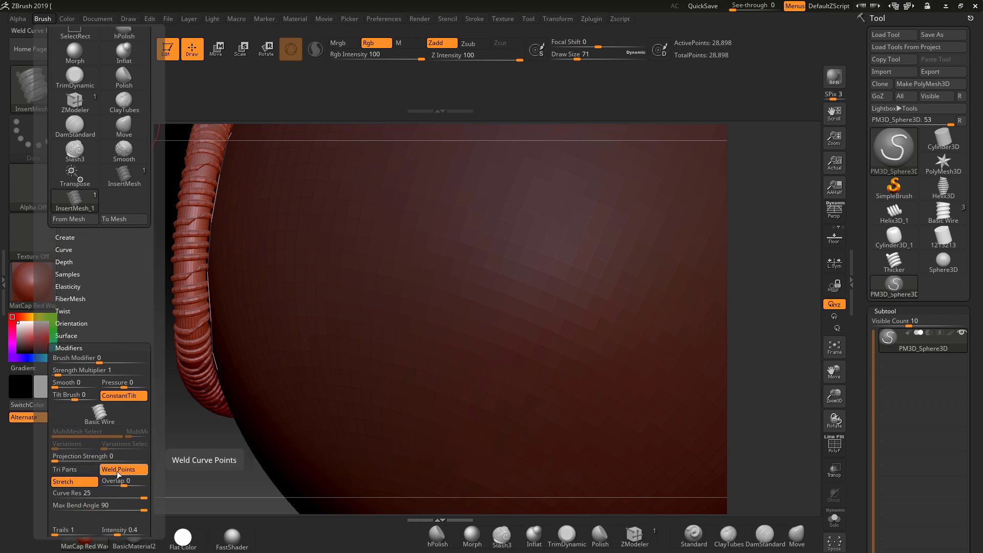
click(117, 471)
click(206, 313)
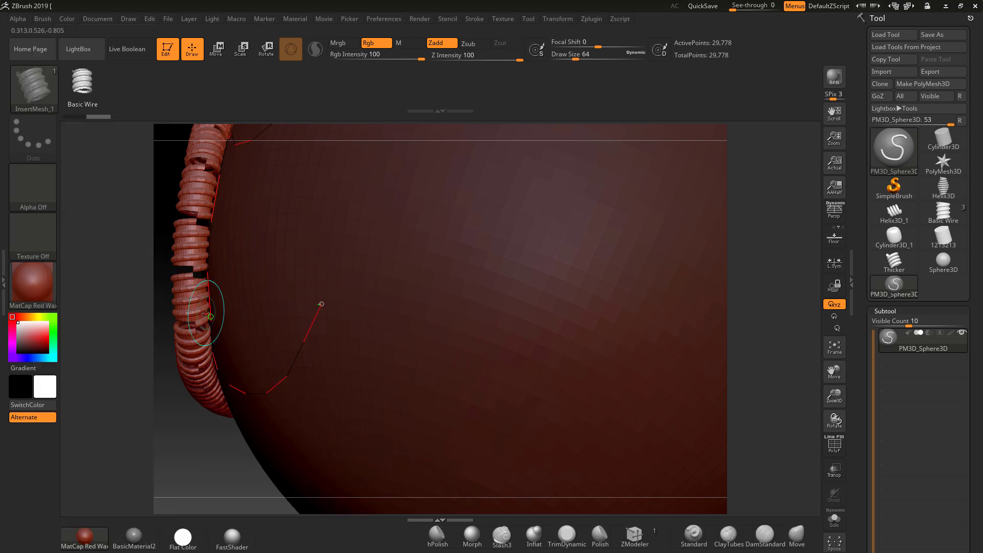
- Slightly raise the Overlap modifier of the InsertMesh_1 brush and reapply it to the existing wire curve on the sphere
click(207, 313)
mouse_move(186, 454)
mouse_down()
mouse_move(321, 460)
mouse_move(258, 343)
mouse_move(269, 354)
mouse_up()
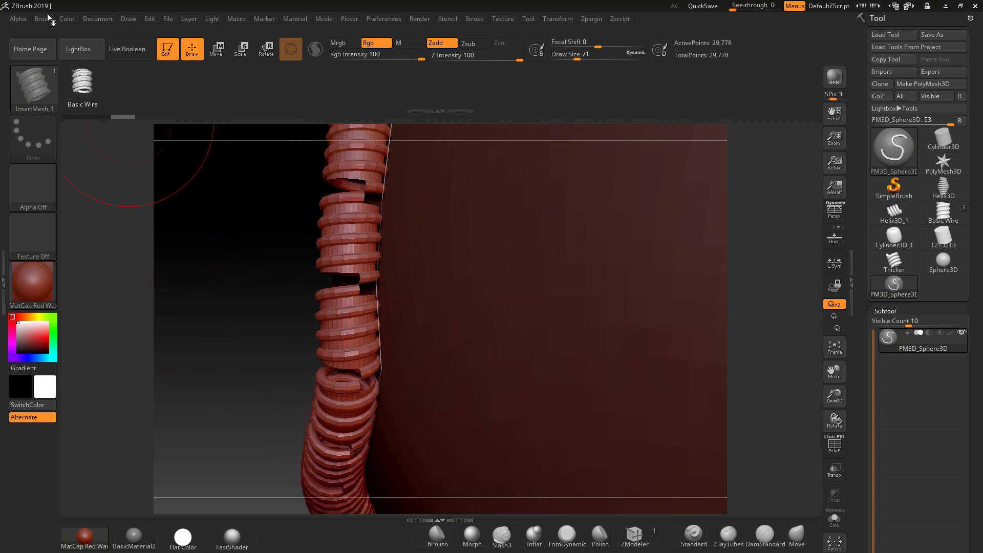
click(38, 19)
drag(115, 435, 118, 215)
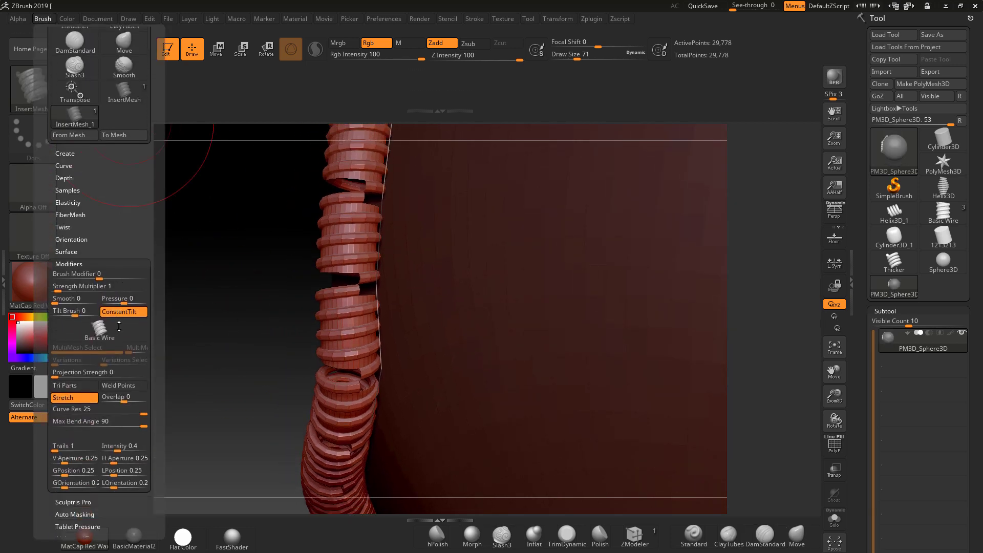
drag(123, 401, 126, 401)
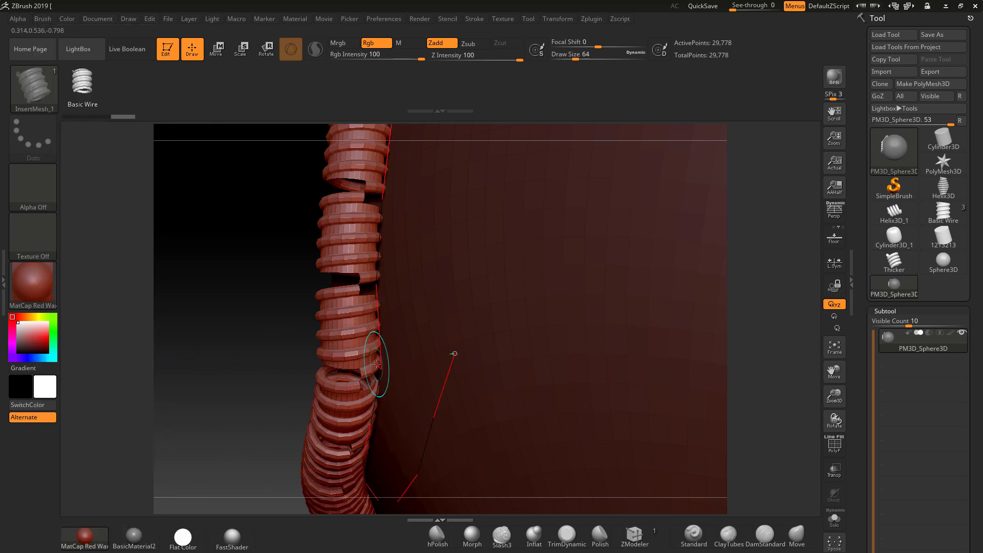
key(ctrl+z)
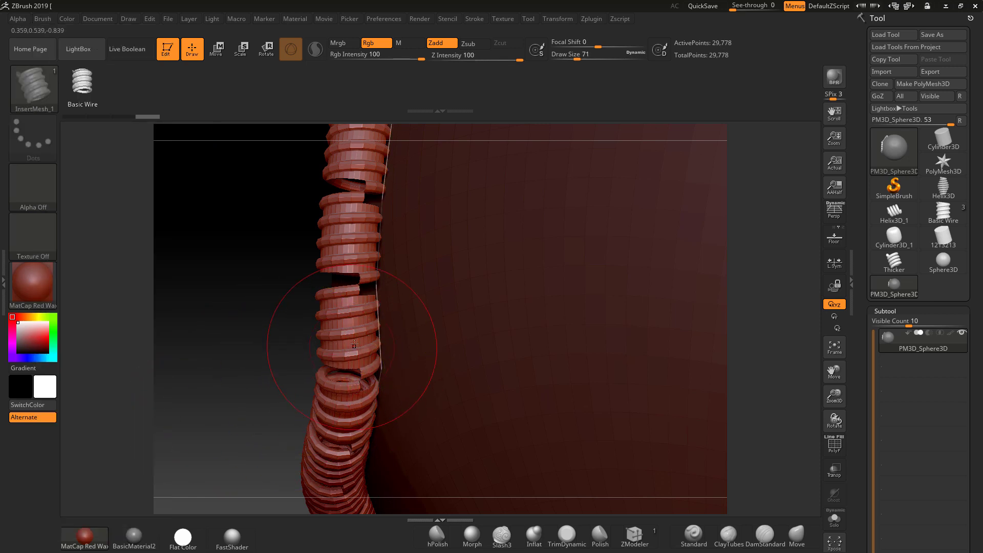
click(383, 330)
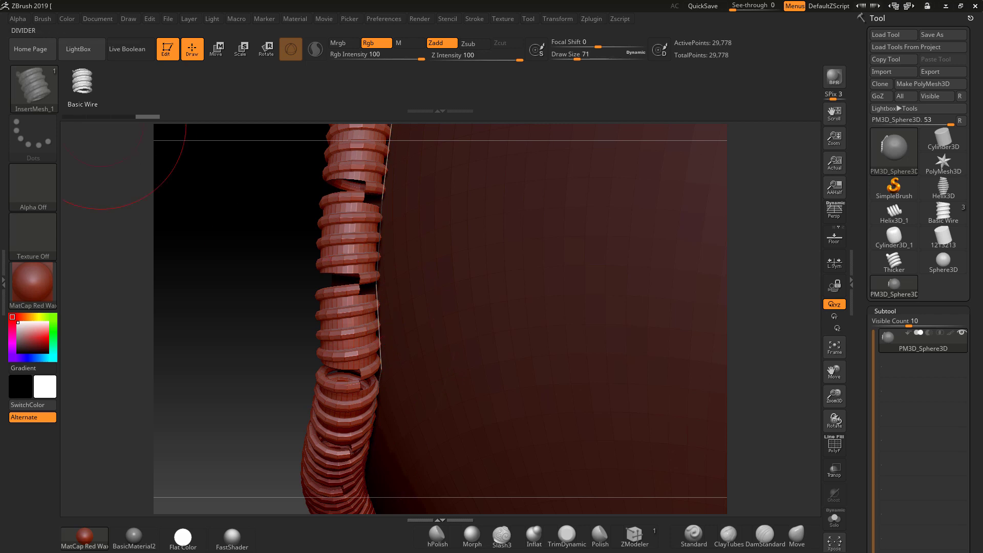
- Increase InsertMesh_1's Overlap to about 0.305 and update the existing wire curve with it
click(43, 18)
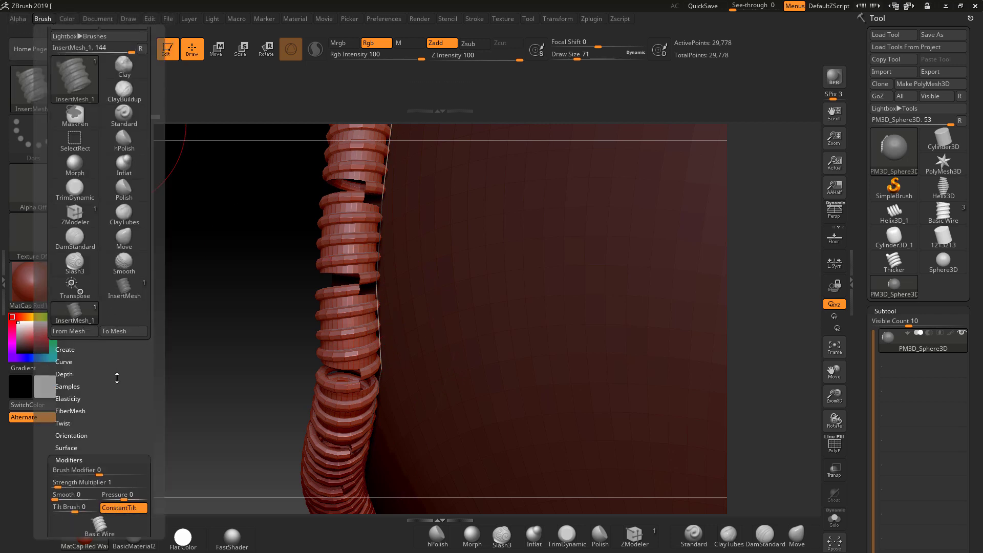
drag(128, 412, 133, 412)
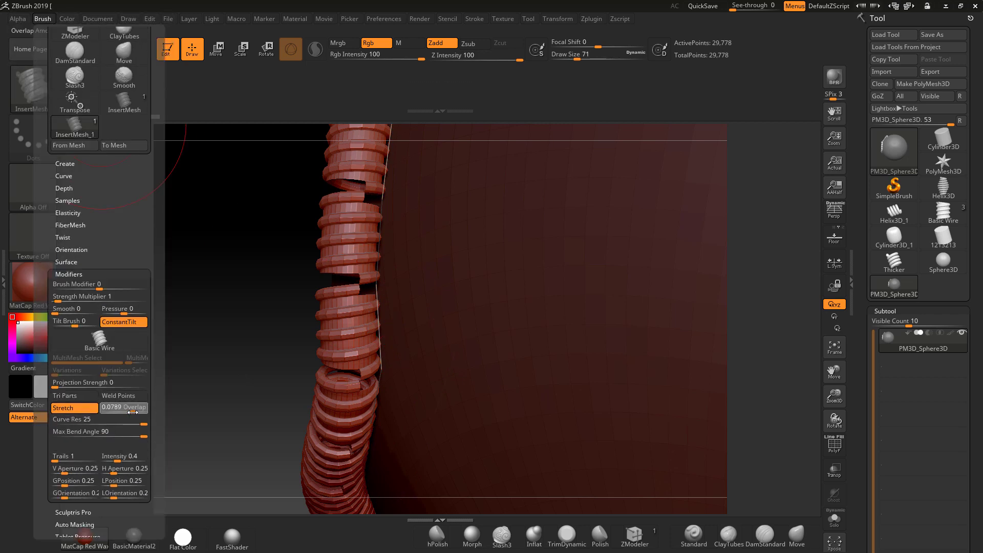
click(135, 412)
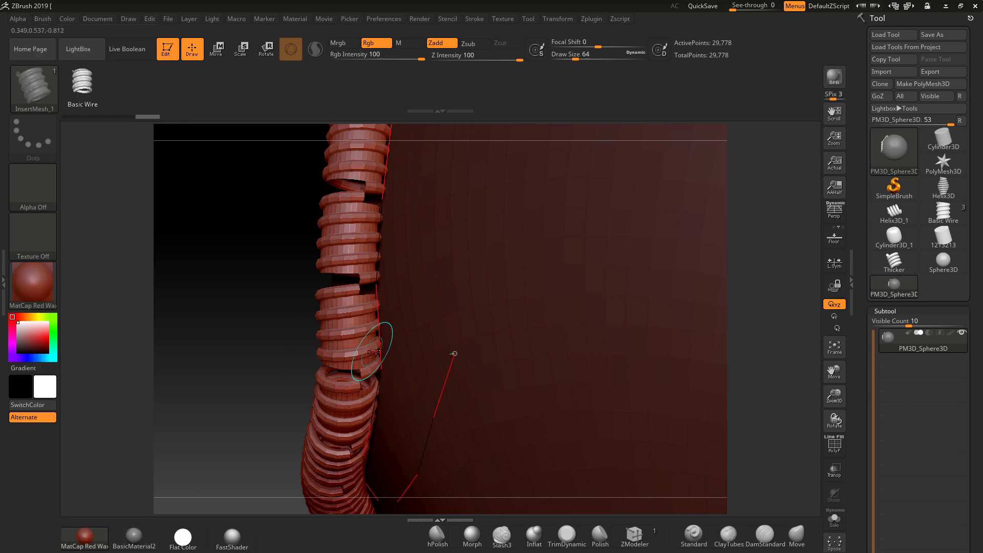
- Set the Overlap modifier to 0.2 and reapply the brush to the wire curve
click(43, 19)
scroll(102, 307, down, 10)
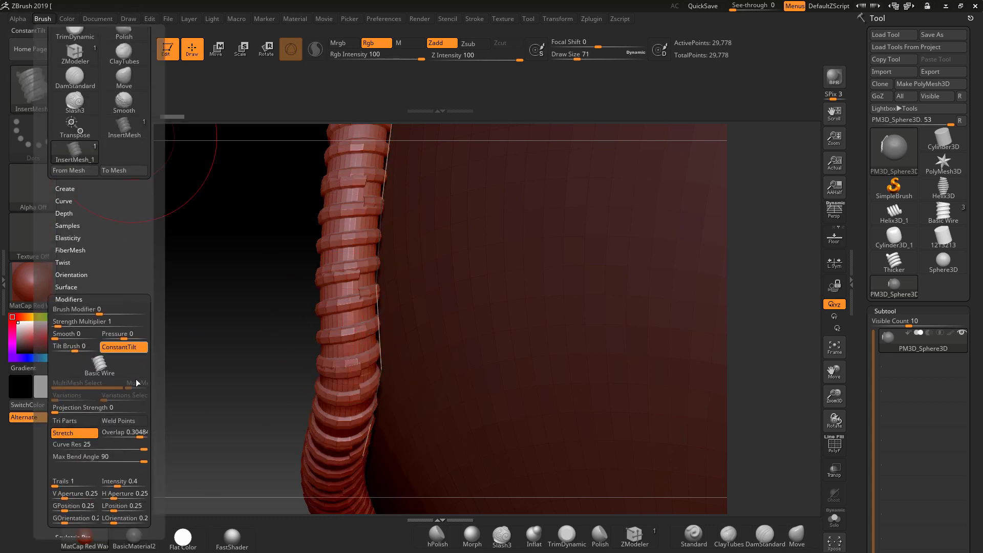
click(116, 432)
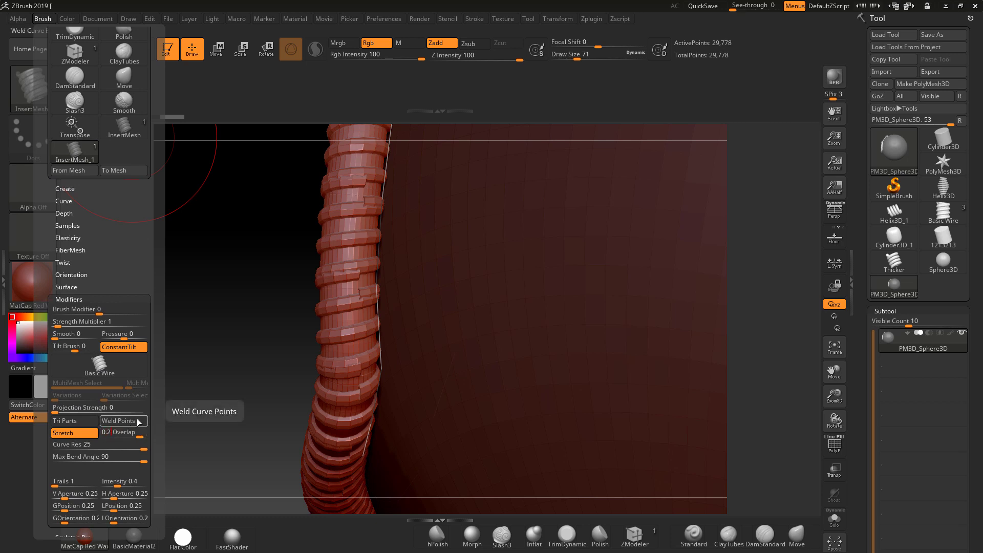
key(Return)
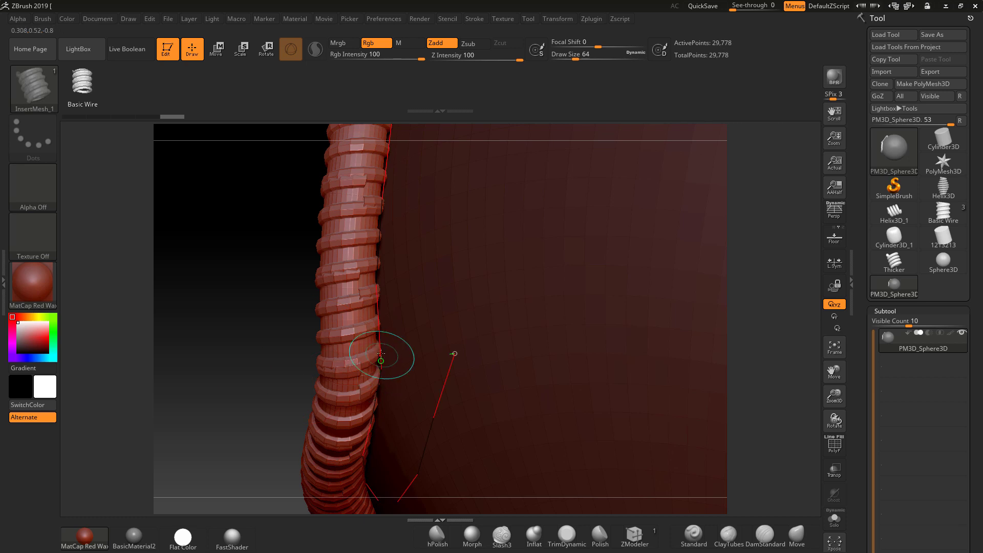
click(380, 352)
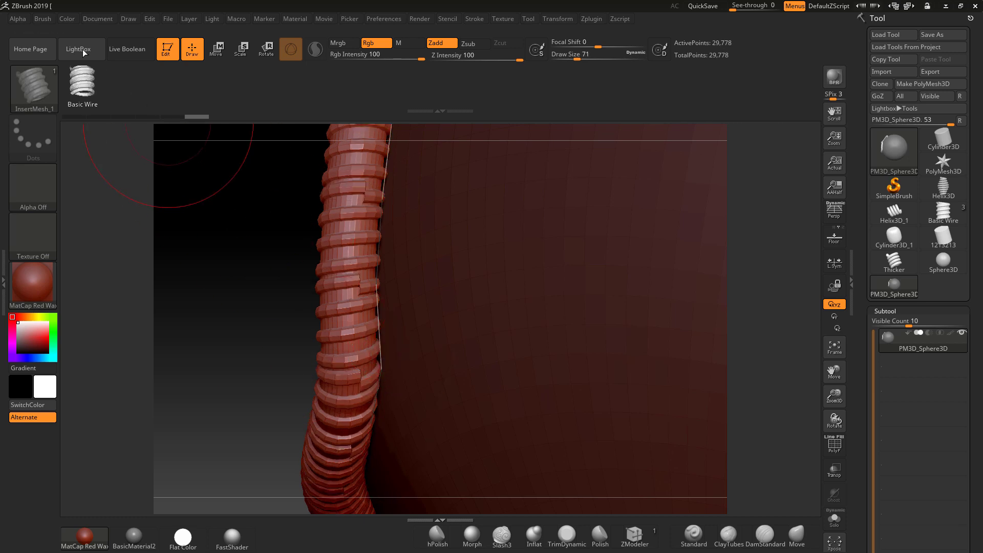
- Fine-tune InsertMesh_1's Overlap with two further values, reapplying the brush to the wire curve after each change
click(42, 19)
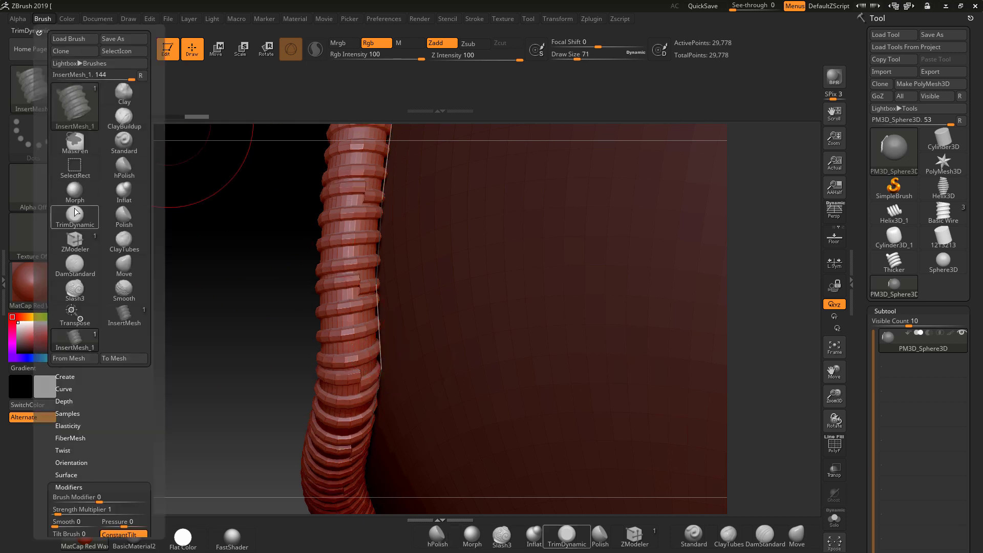
scroll(123, 358, down, 5)
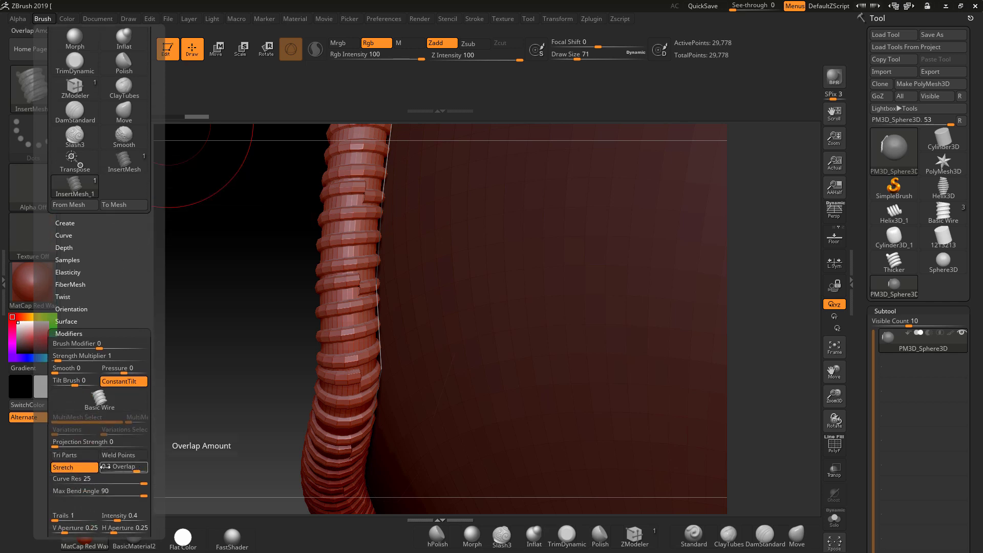
click(105, 467)
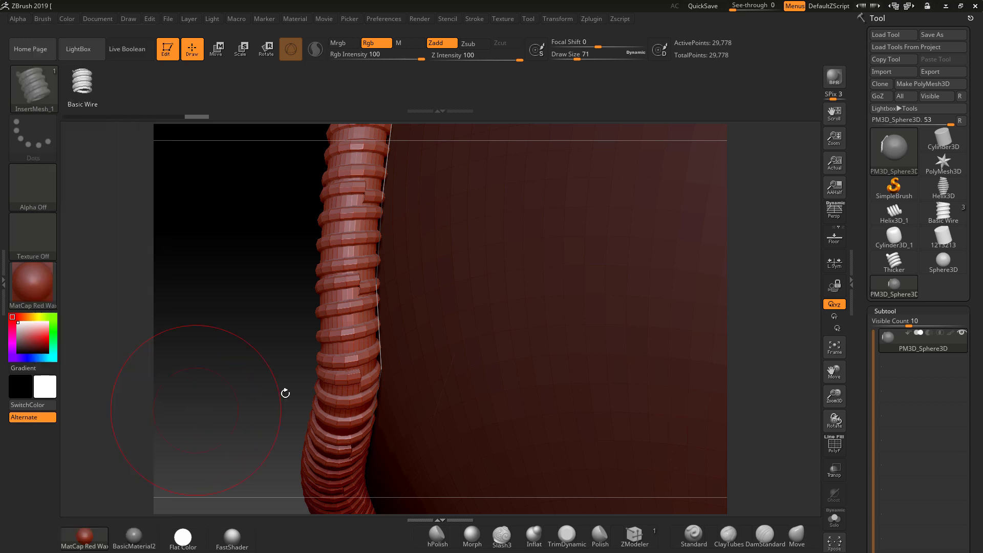
click(380, 343)
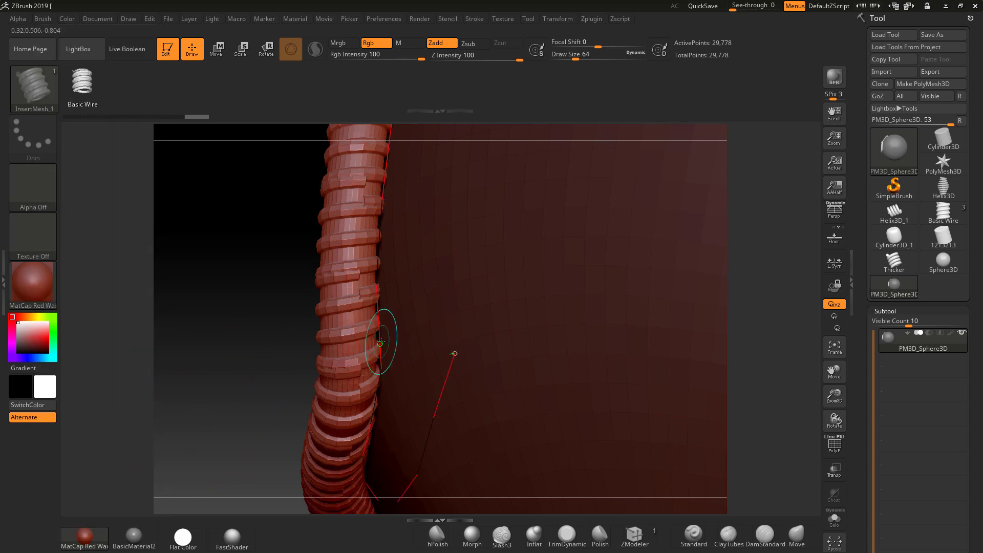
click(43, 19)
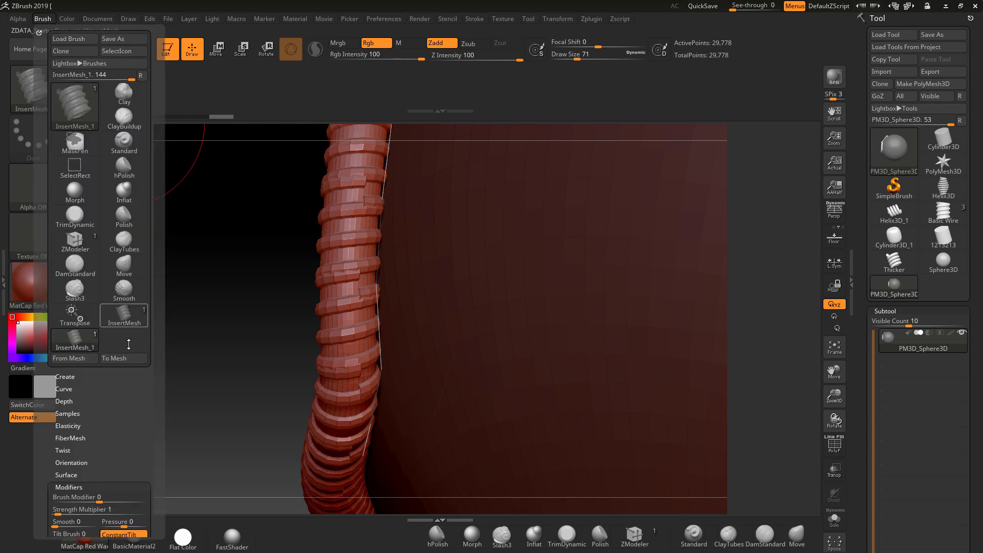
drag(130, 451, 130, 200)
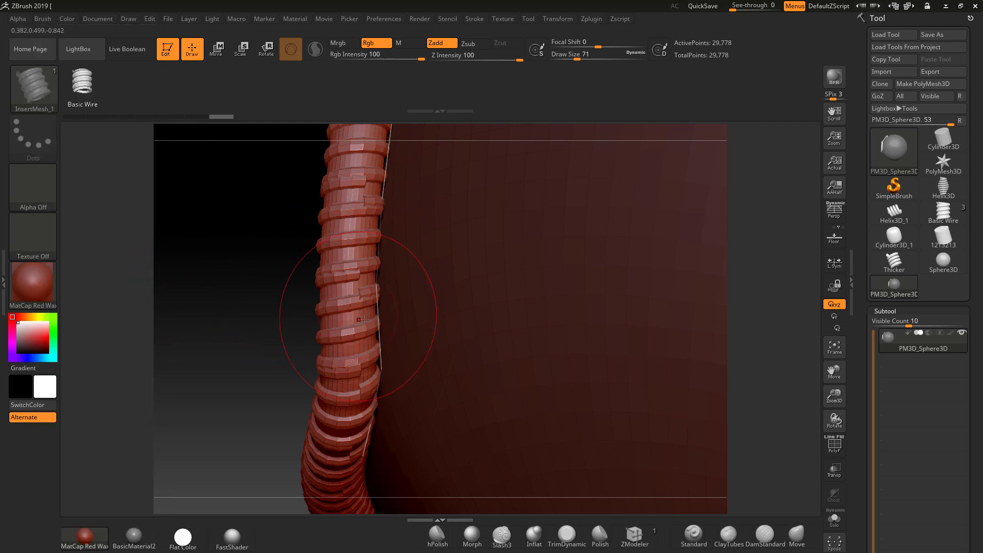
click(379, 327)
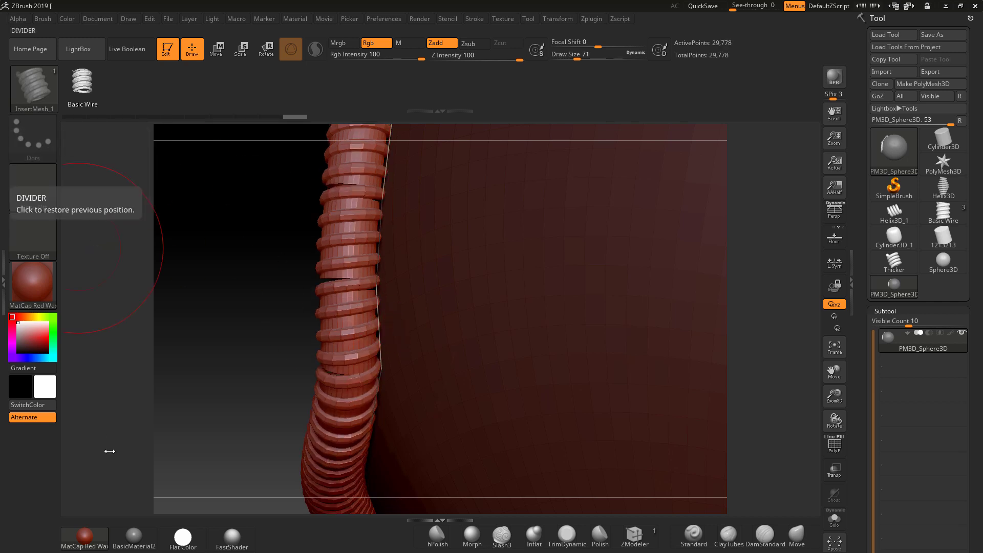
- Switch from the sphere to the Basic Wire tool and show its polyframe with the coil and core polygroups
mouse_move(233, 318)
mouse_down()
mouse_move(282, 318)
mouse_move(285, 327)
mouse_up()
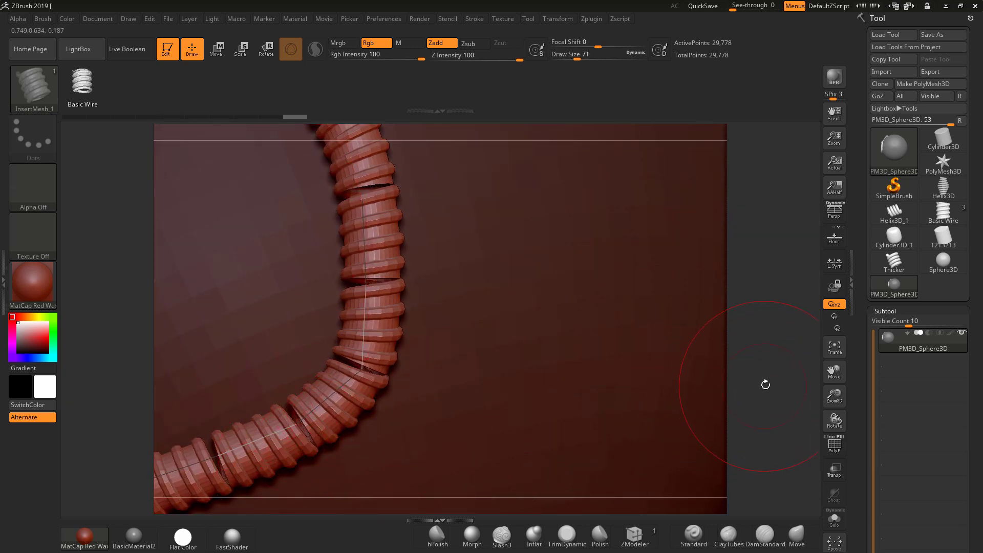
drag(765, 384, 809, 353)
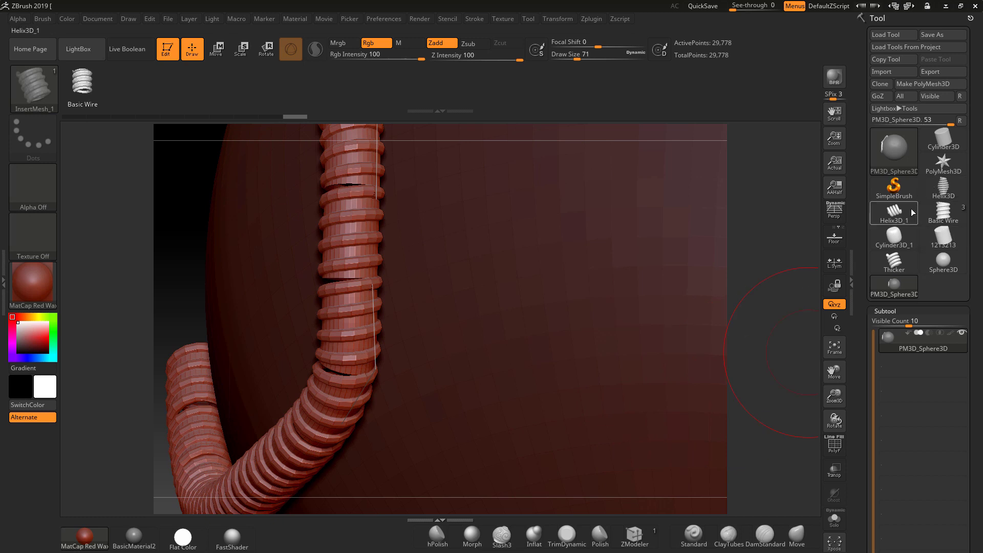
click(941, 241)
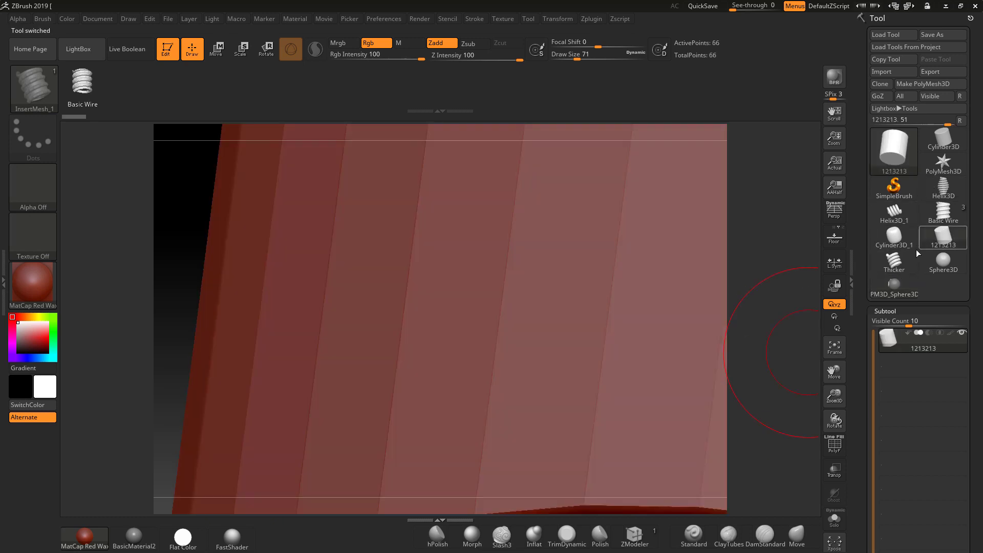
click(940, 220)
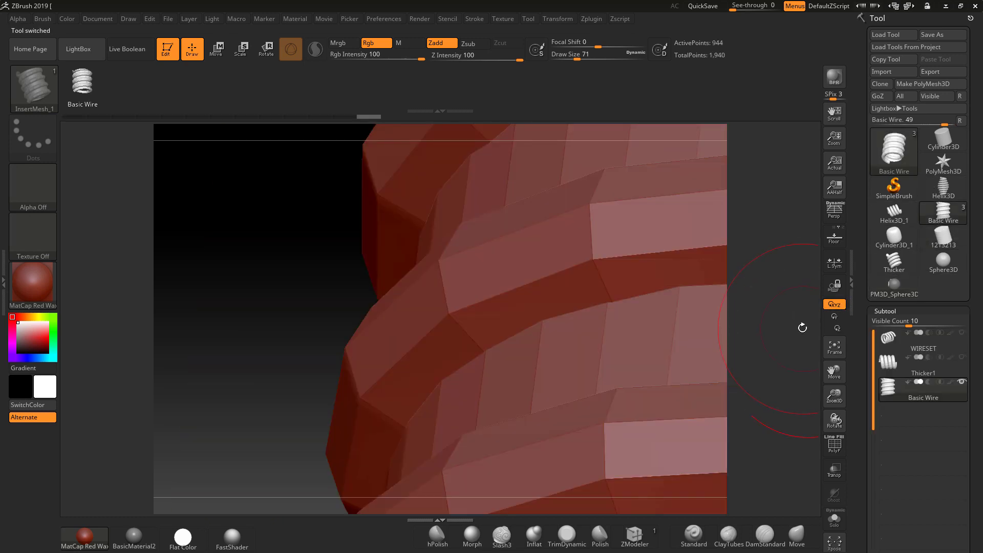
alt+drag(764, 351, 579, 246)
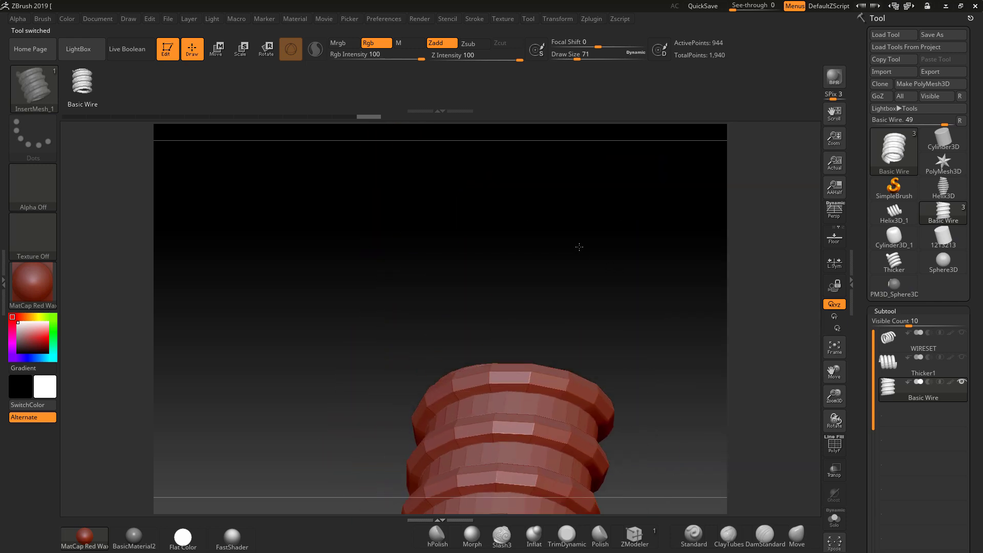
alt+drag(704, 387, 639, 321)
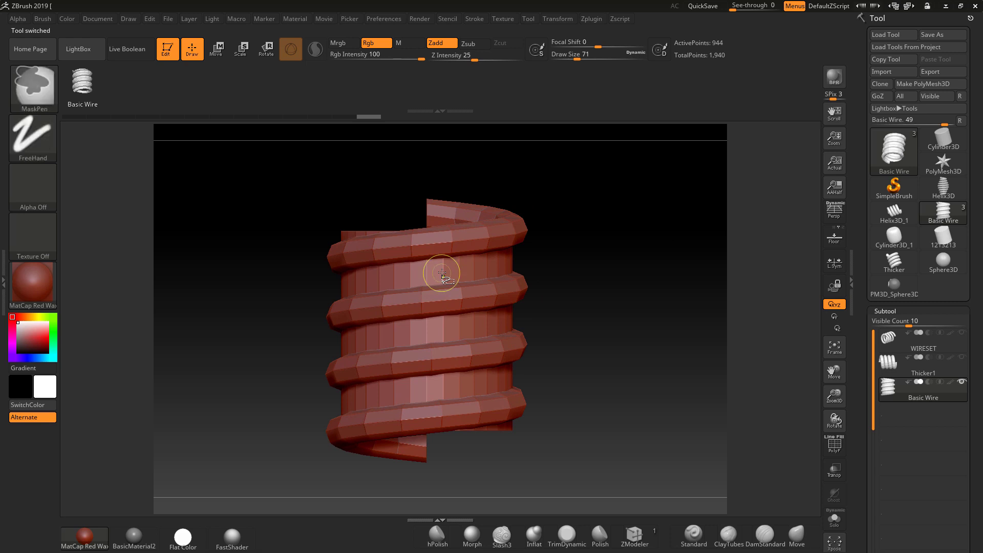
click(835, 444)
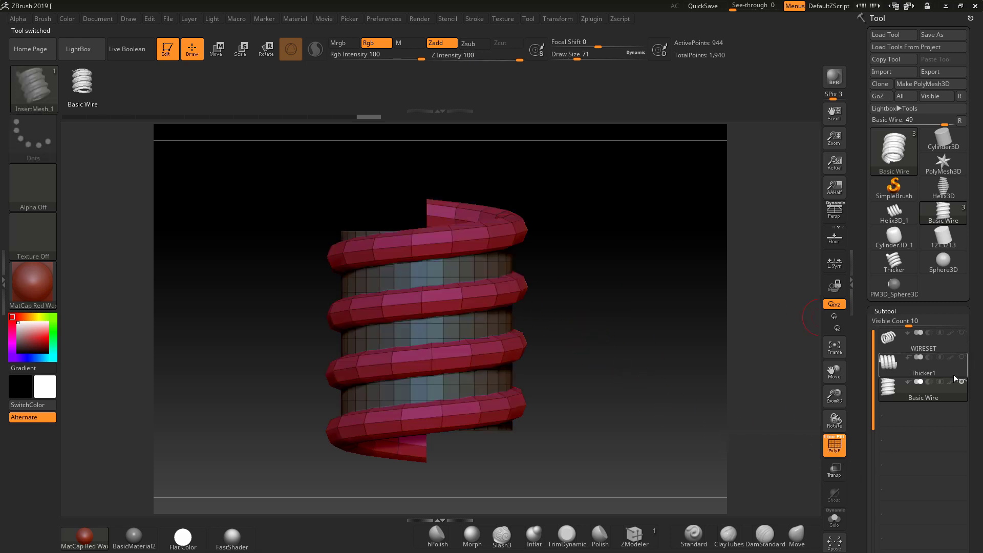
- Isolate and mask the cylinder core, show the whole mesh again, and invert the mask so only the coil is protected
ctrl+shift+click(443, 274)
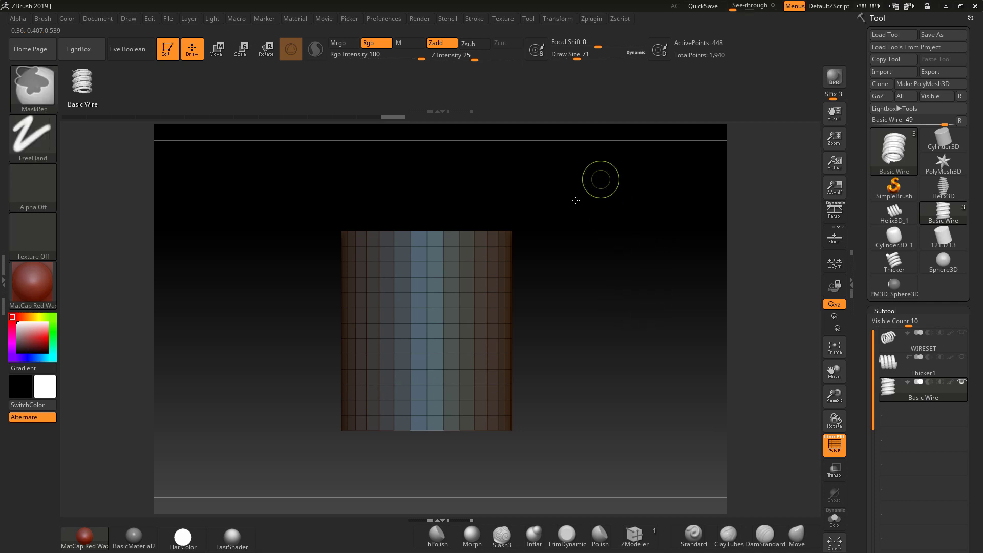
ctrl+drag(595, 183, 262, 500)
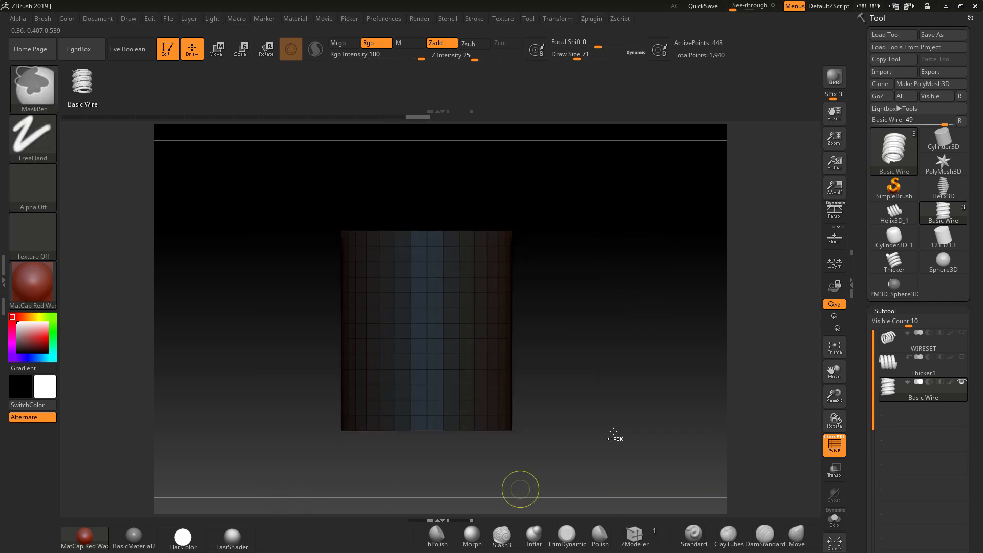
ctrl+shift+click(661, 278)
ctrl+click(635, 261)
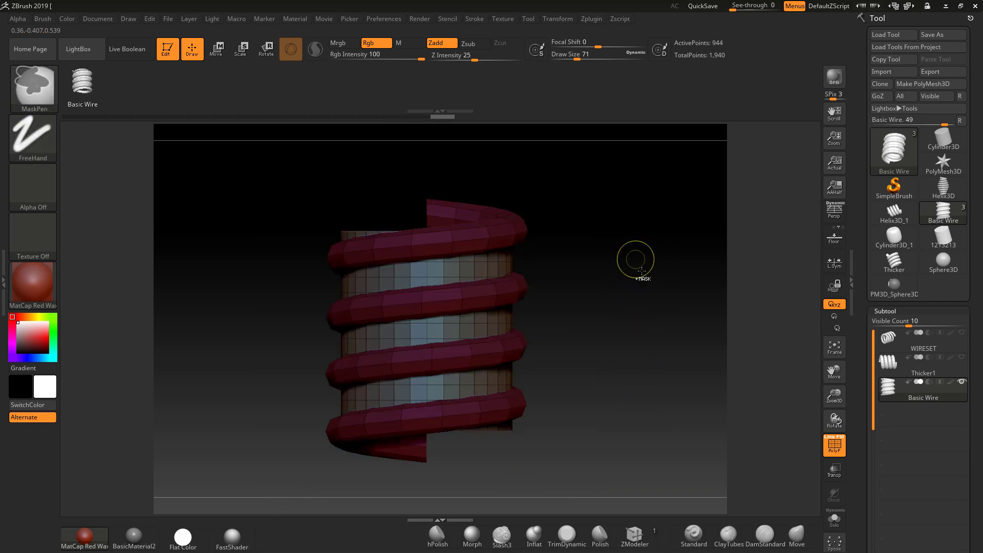
- Scale the unmasked cylinder core along Y by about 1.32 and clear the mask from the coil
click(240, 54)
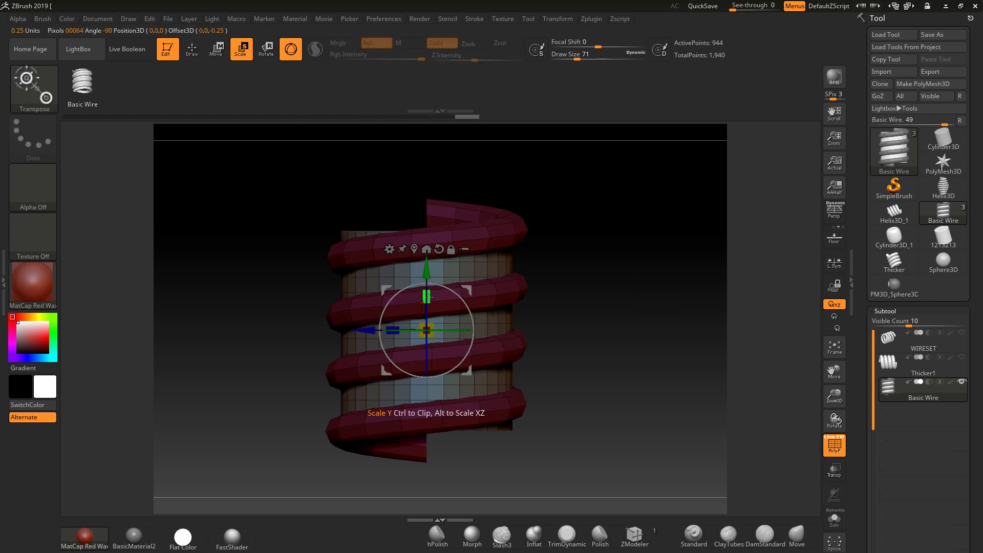
drag(429, 296, 429, 260)
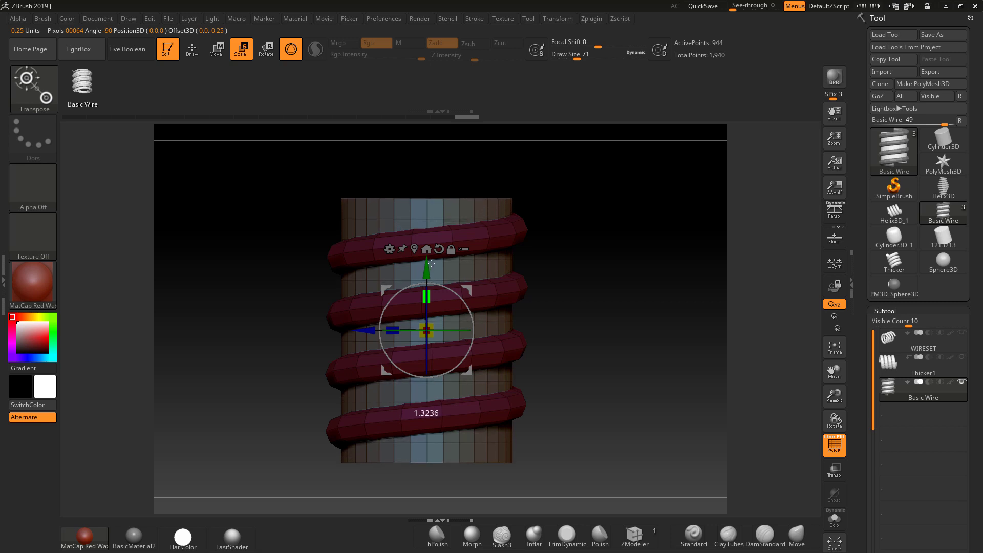
drag(621, 373, 632, 340)
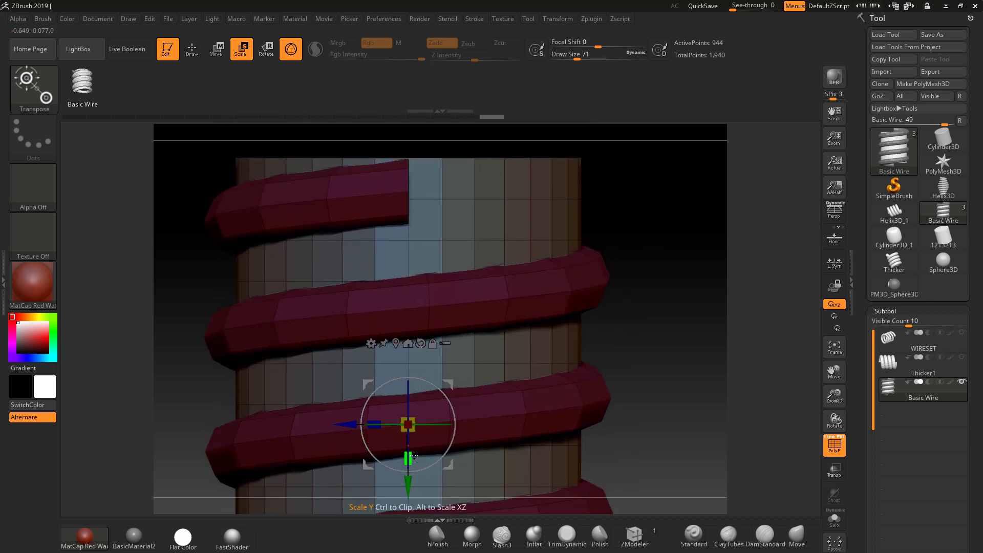
drag(412, 455, 413, 456)
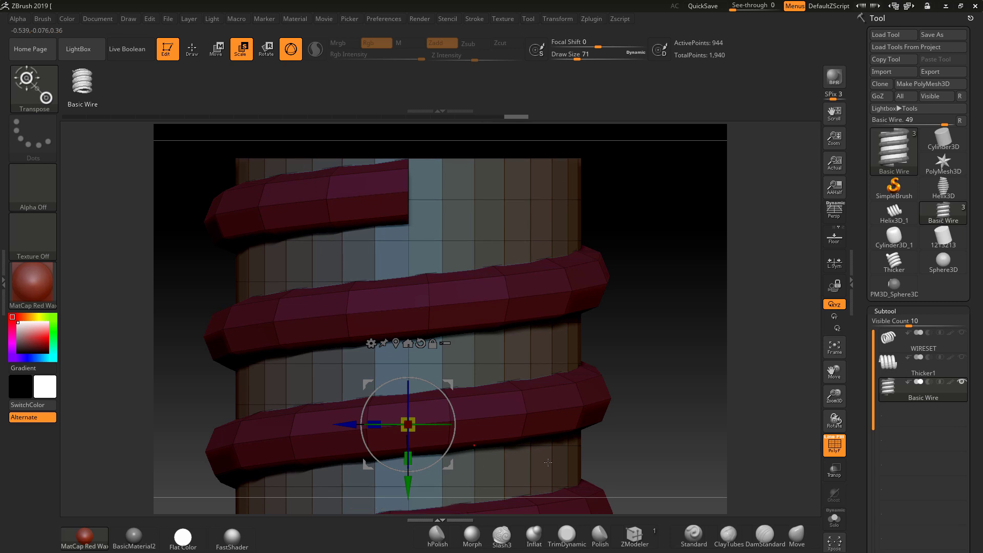
ctrl+right_drag(646, 424, 573, 356)
ctrl+drag(601, 337, 666, 450)
alt+right_drag(621, 418, 649, 300)
- Return to Draw mode and create a new InsertMesh brush from the Basic Wire mesh with its lengthened core
key(q)
mouse_move(593, 351)
mouse_down()
mouse_move(581, 358)
mouse_move(604, 378)
mouse_move(533, 379)
mouse_move(532, 387)
mouse_up()
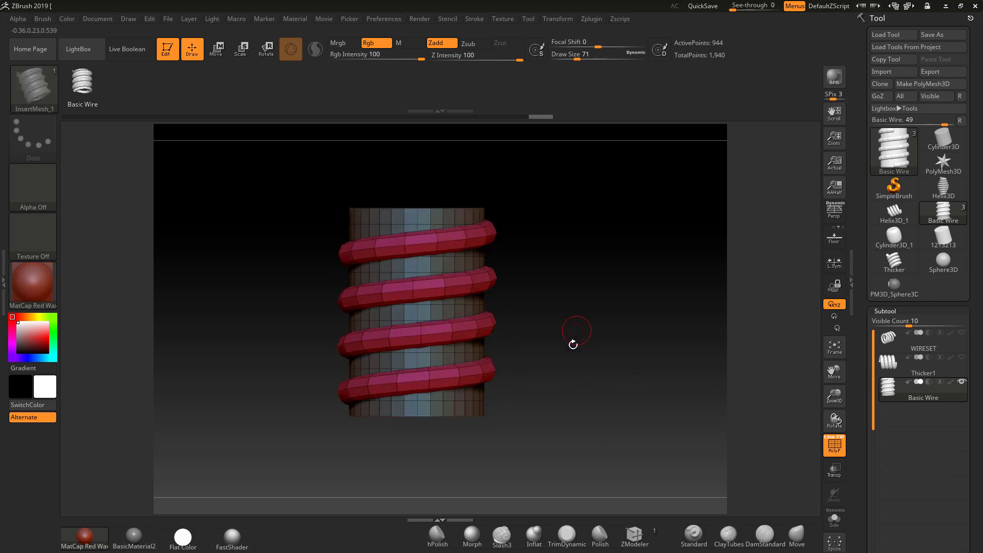
click(33, 87)
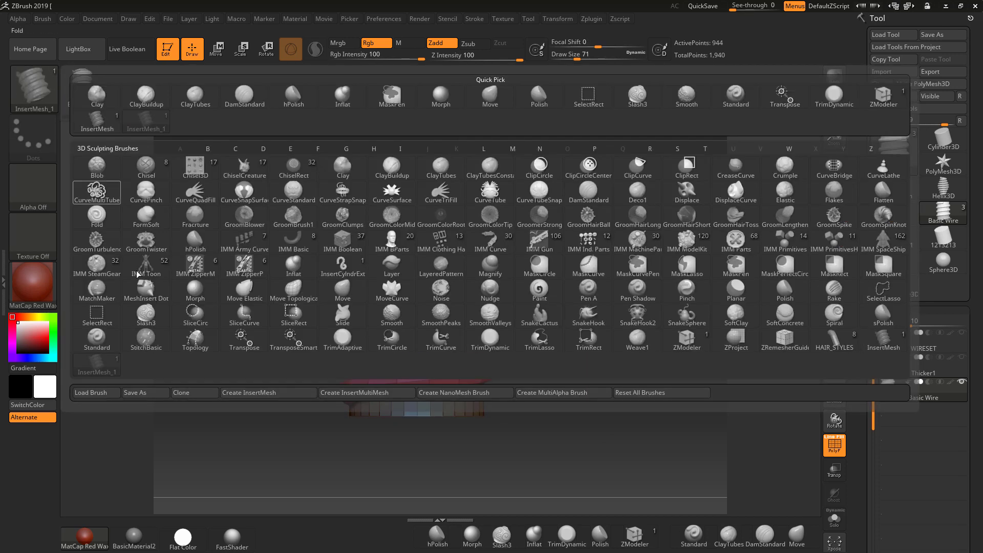
click(26, 96)
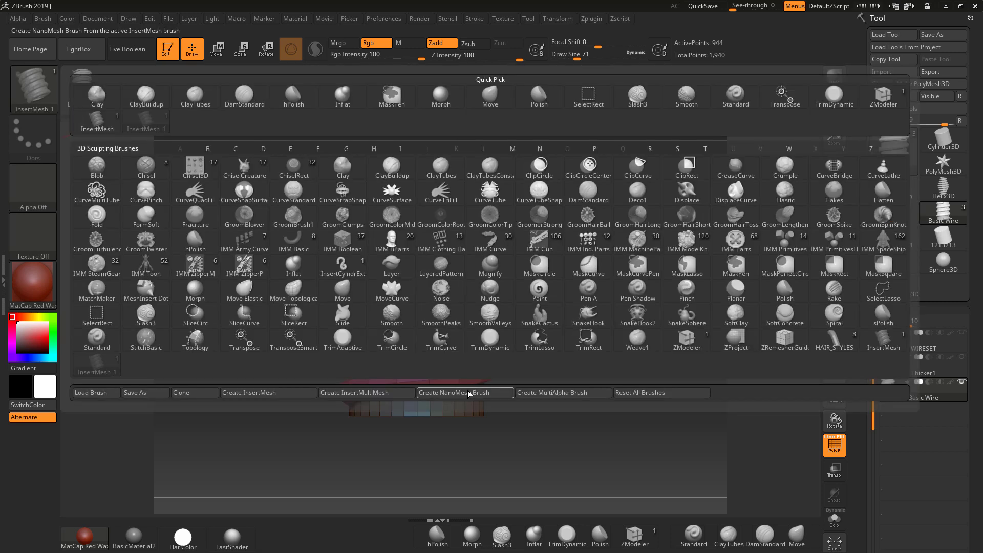
click(281, 394)
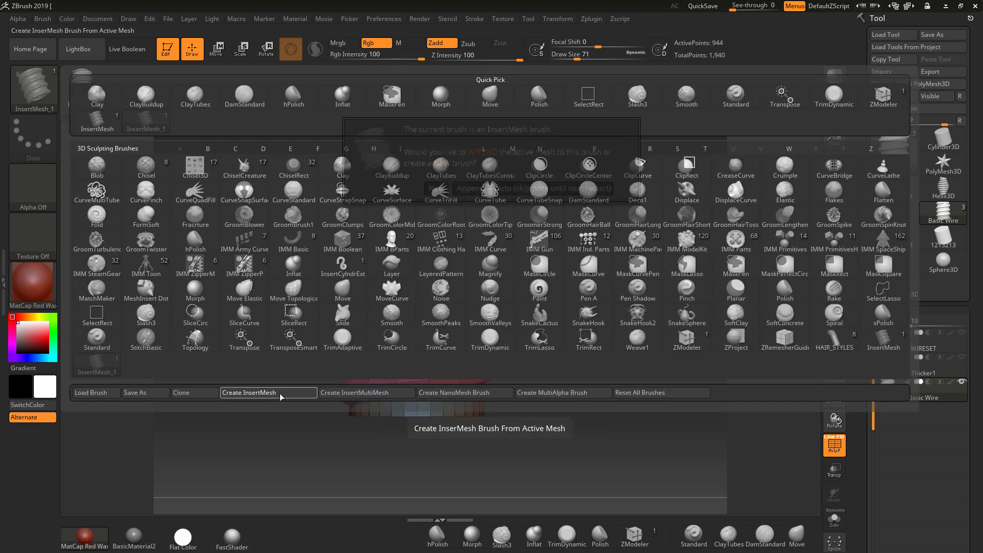
click(437, 189)
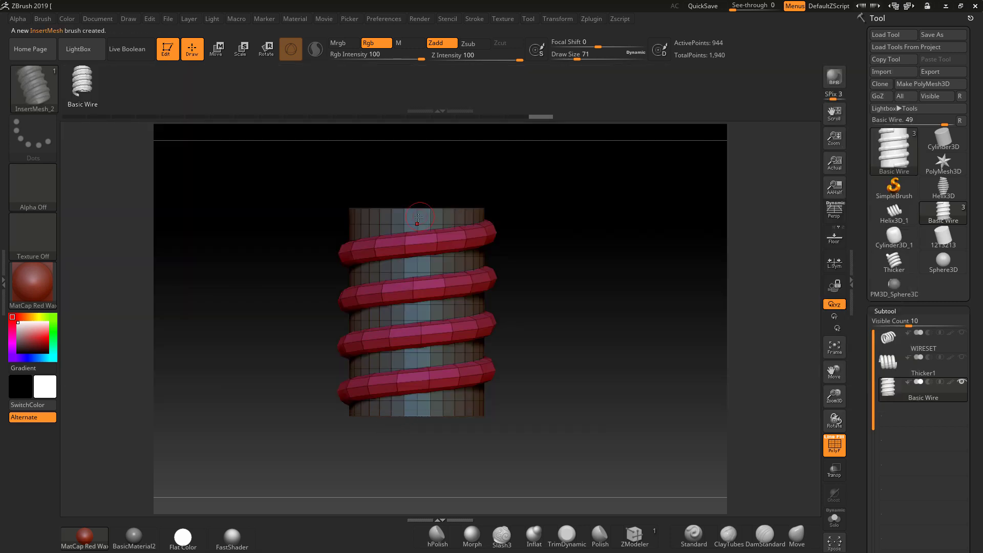
- Save the tool as WIRESET.ZTL in the SECTION22 folder, replacing the existing file
click(932, 35)
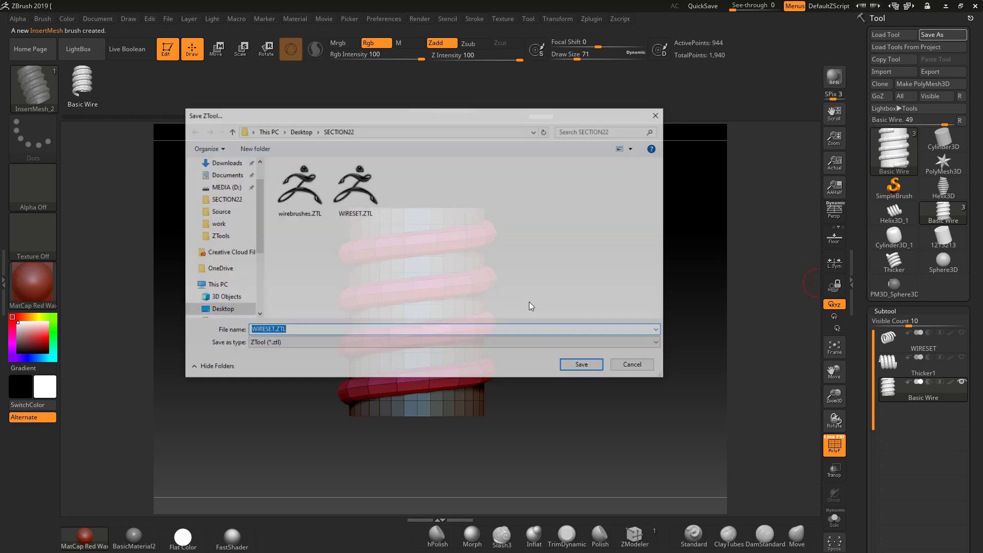
click(584, 366)
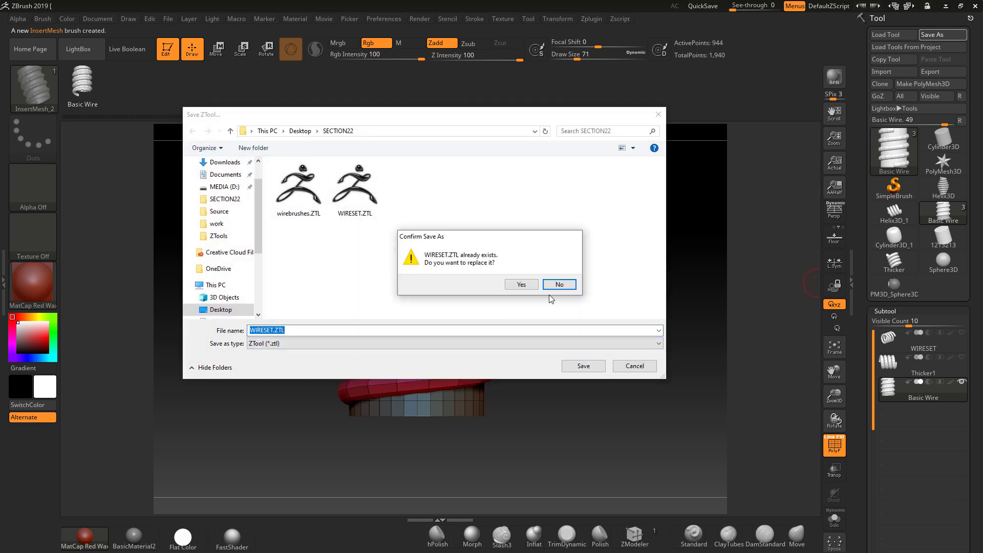
click(533, 290)
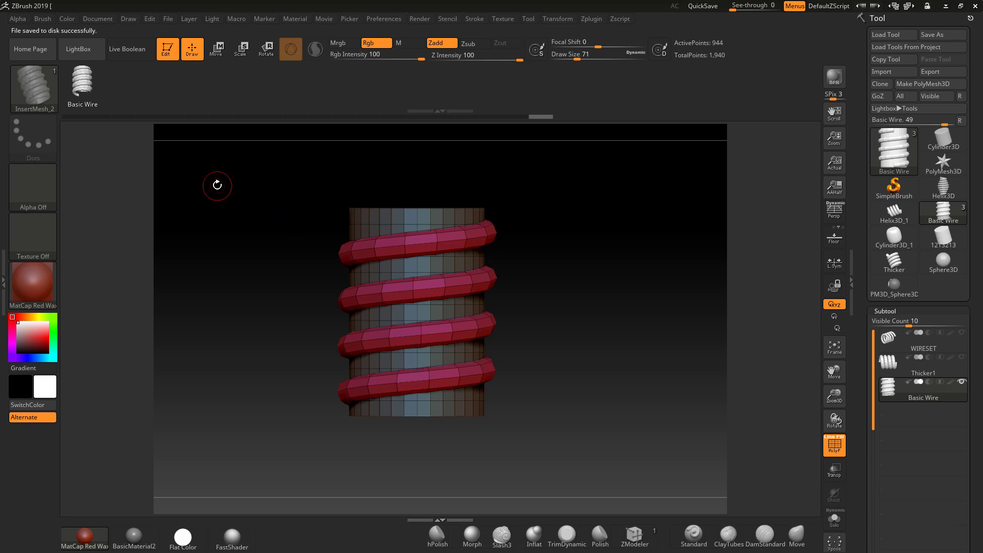
- Switch to the PM3D_Sphere3D tool and turn off its polyframe display
click(894, 282)
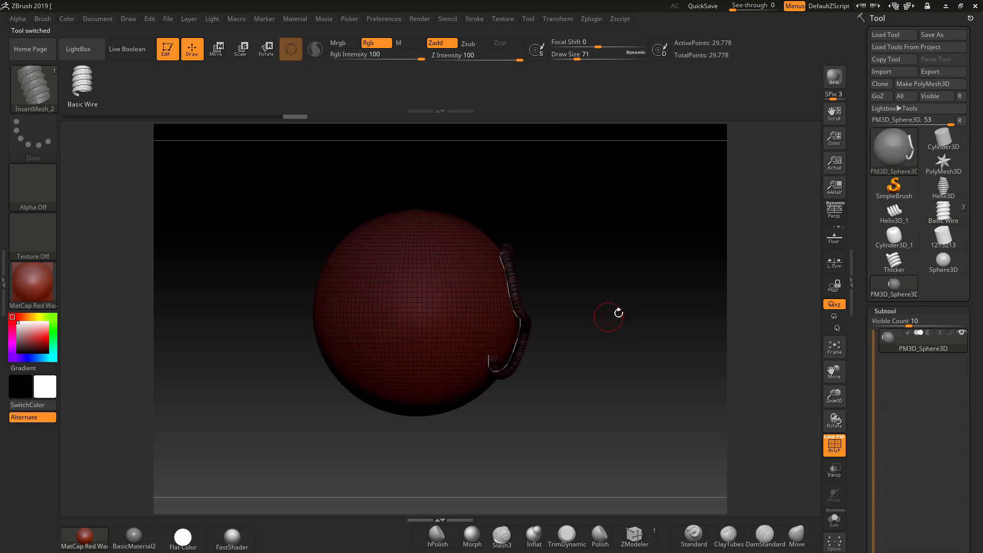
click(834, 447)
alt+drag(703, 312, 679, 363)
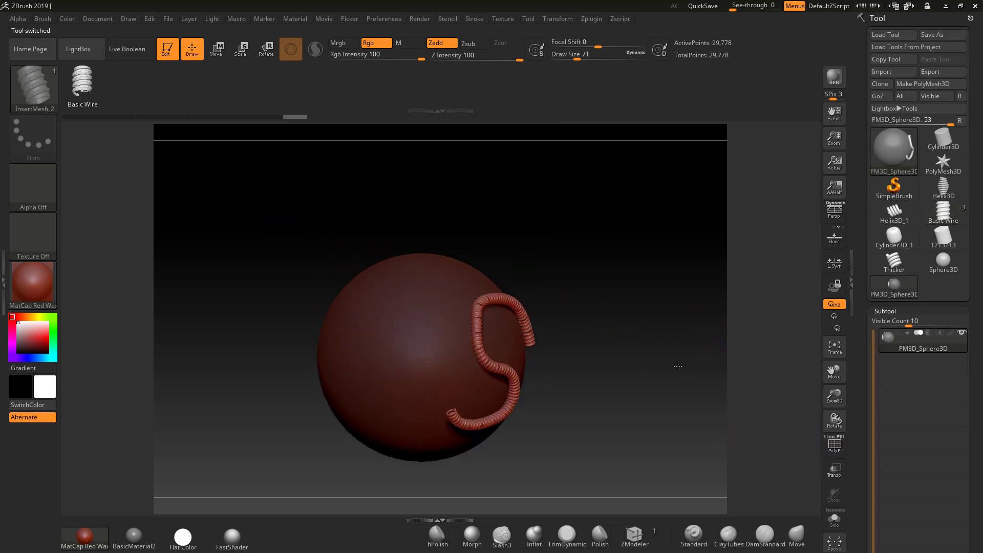
- Turn on Stretch in InsertMesh_2's brush modifiers, leaving Tri Parts and Weld Points off
click(478, 20)
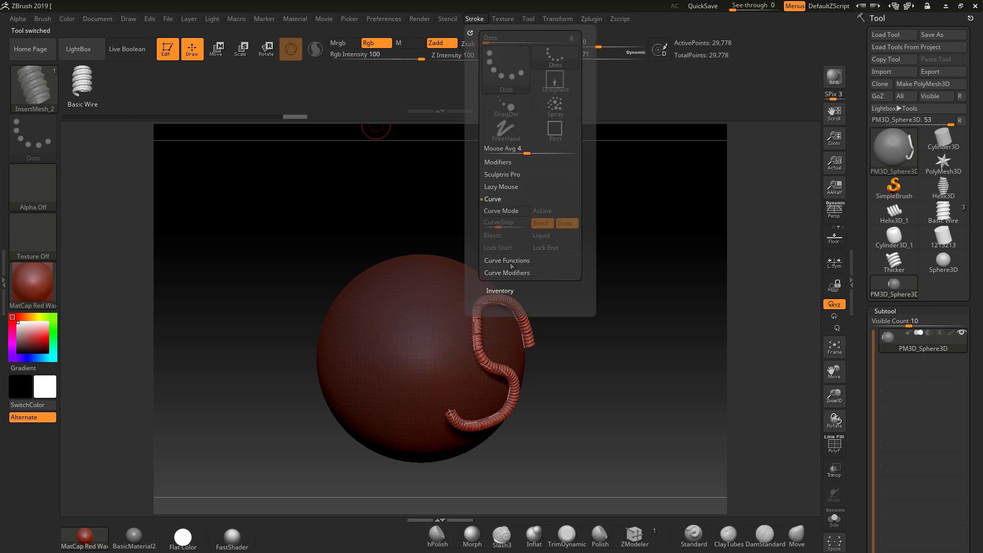
click(43, 19)
scroll(115, 359, down, 6)
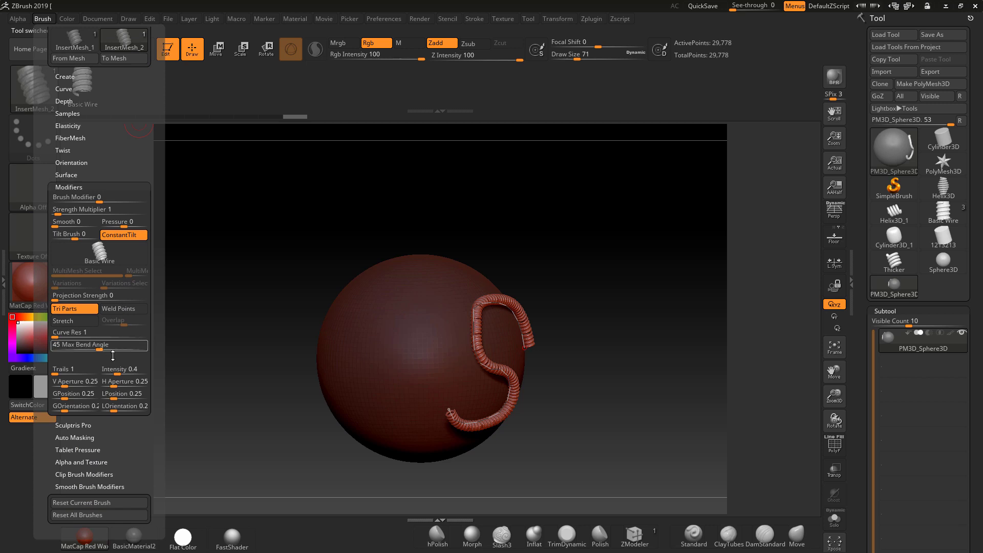
click(116, 310)
click(84, 321)
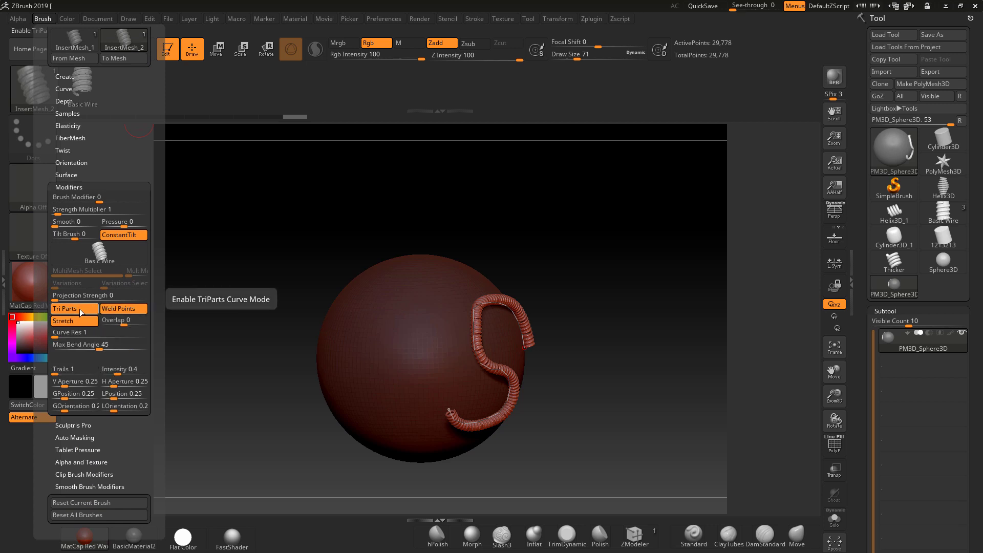
click(120, 310)
- Set InsertMesh_2's Curve Res to 25 and Max Bend Angle to 90, and enter a new Overlap amount
click(64, 333)
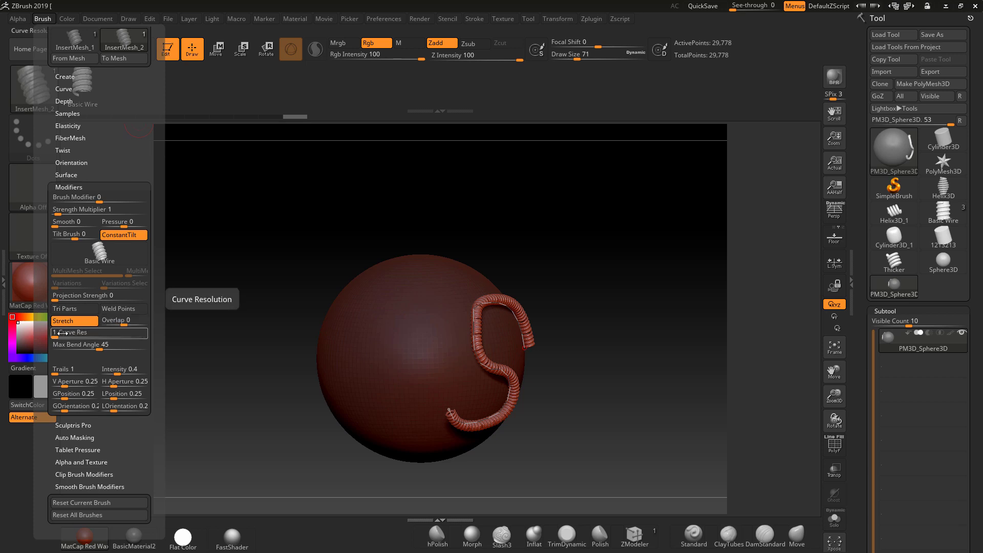
drag(56, 337, 139, 352)
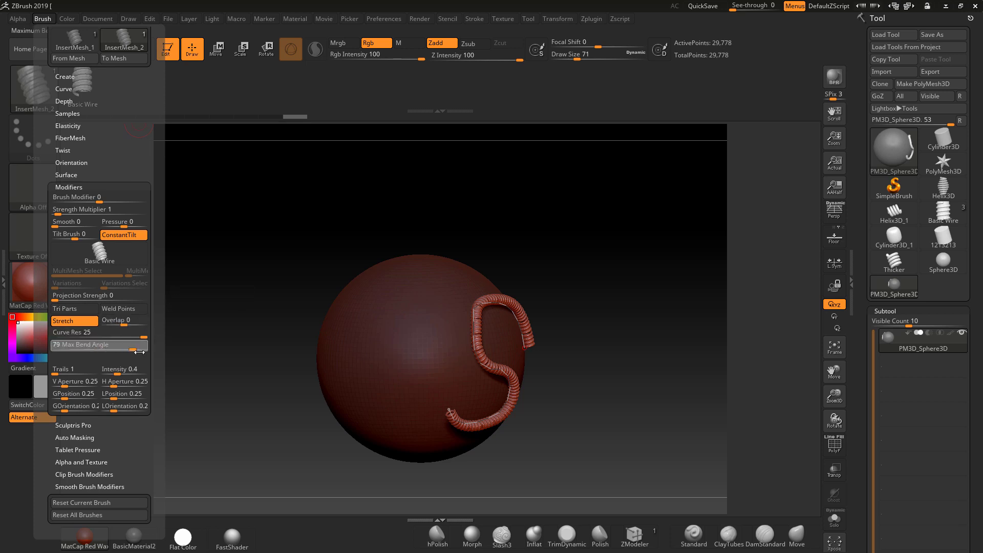
click(109, 322)
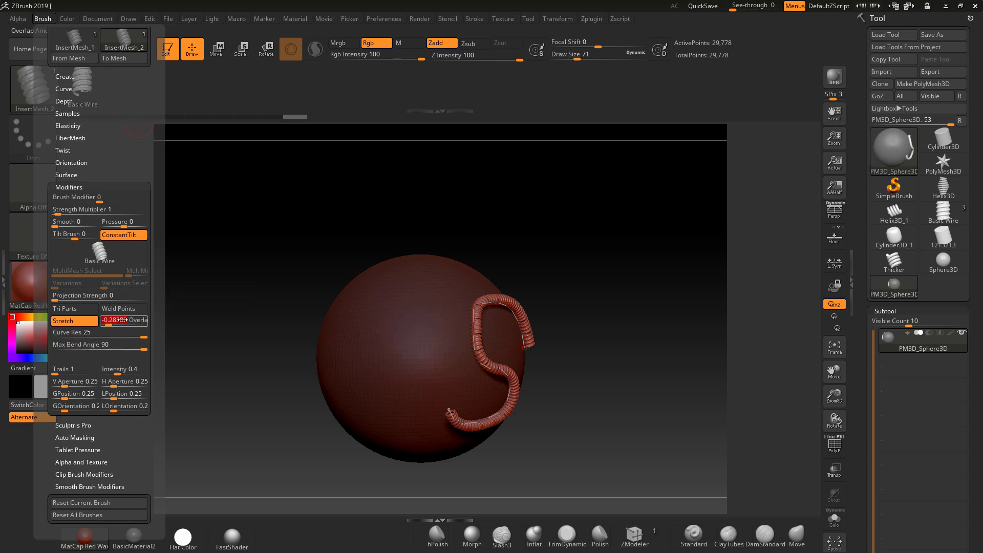
drag(132, 318, 132, 318)
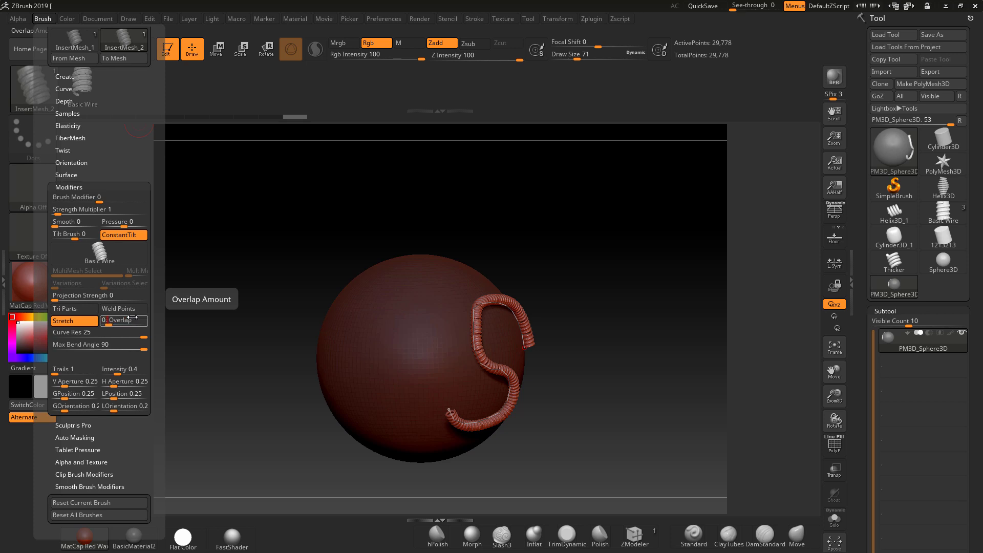
key(Return)
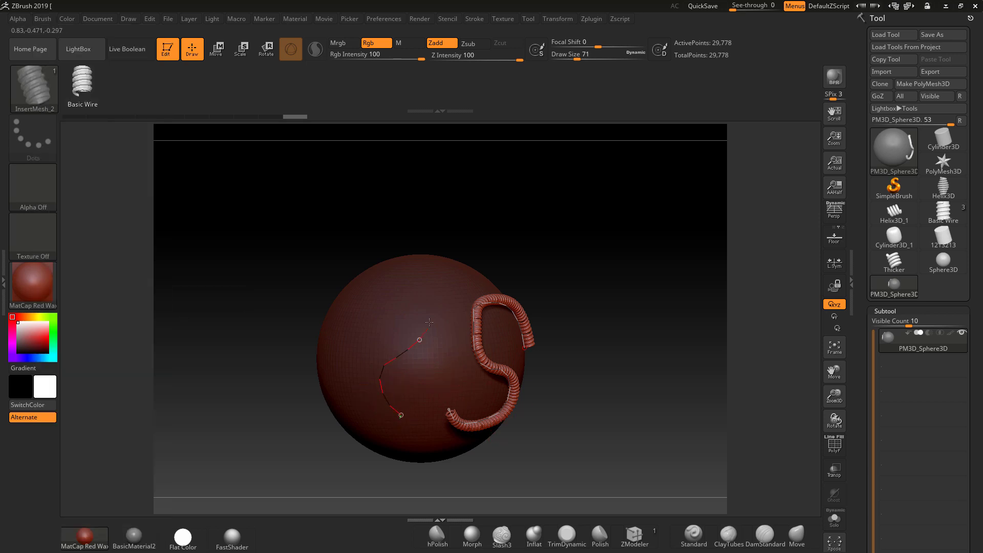
- Draw an S-shaped wire with InsertMesh_2 across the front of the sphere, beside the existing wire
drag(404, 297, 405, 300)
ctrl+right_drag(610, 326, 727, 478)
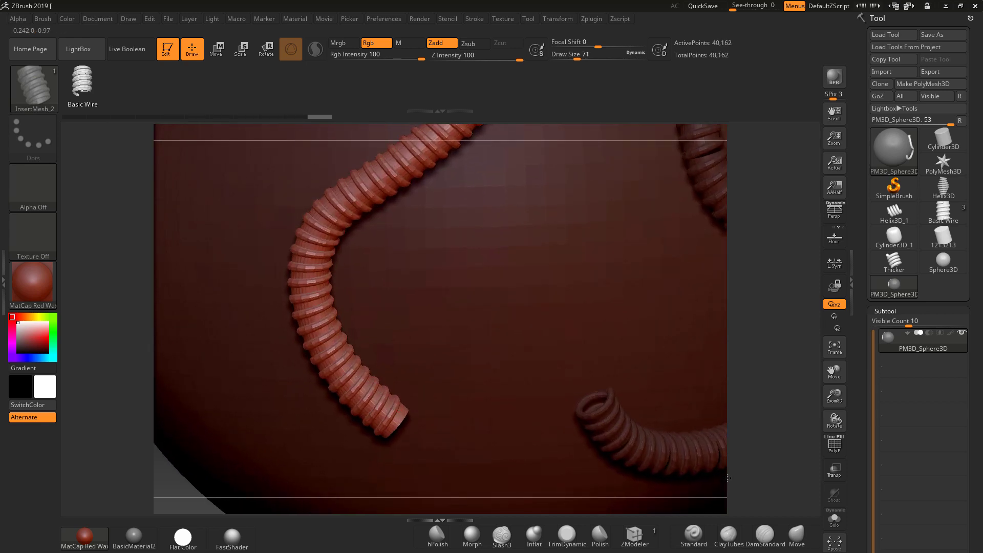
mouse_move(727, 478)
mouse_down()
mouse_move(753, 354)
mouse_move(758, 434)
mouse_move(764, 402)
mouse_move(778, 429)
mouse_move(719, 351)
mouse_move(698, 419)
mouse_move(709, 329)
mouse_up()
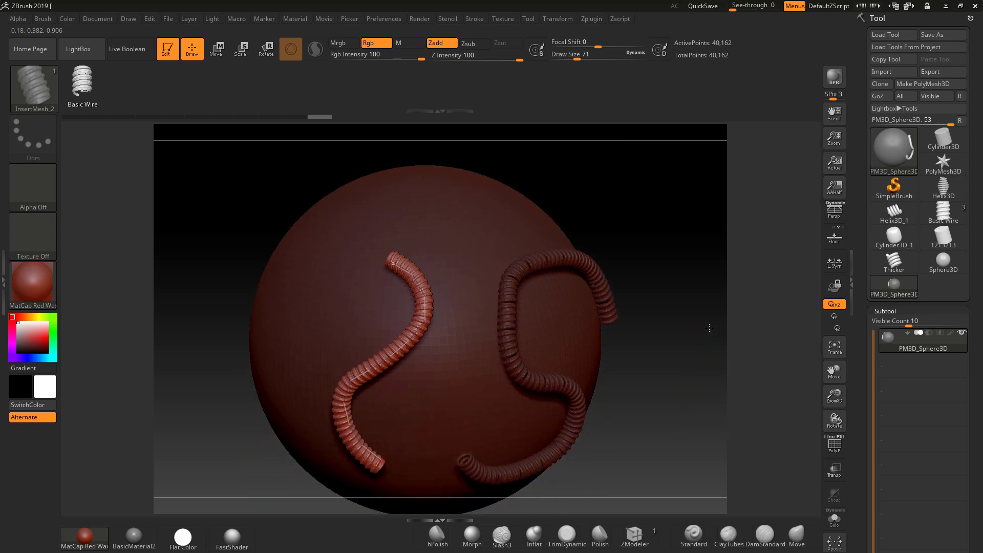
- Reduce the Draw Size to 39 and reapply the brush to the new wire curve to make it thinner
click(41, 22)
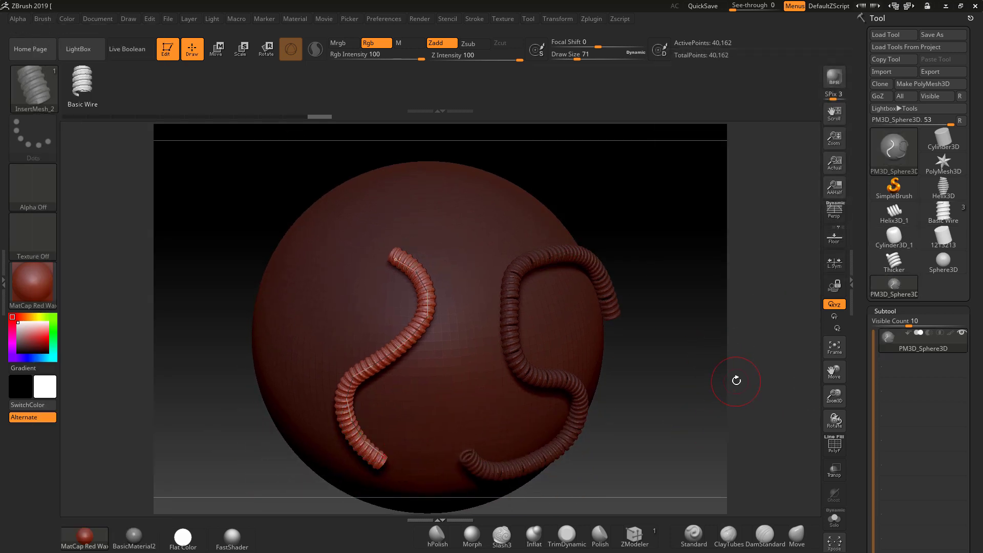
key(space)
click(660, 302)
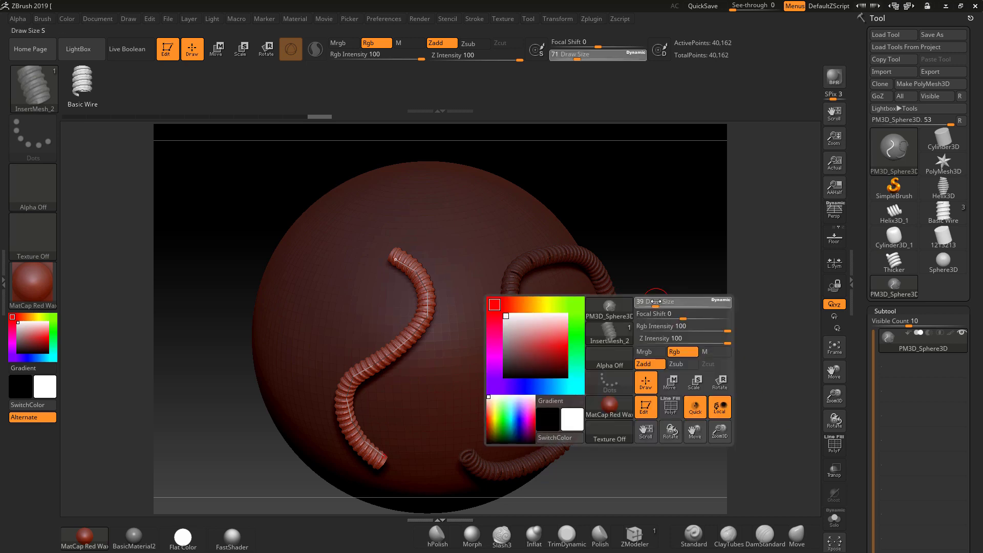
click(431, 306)
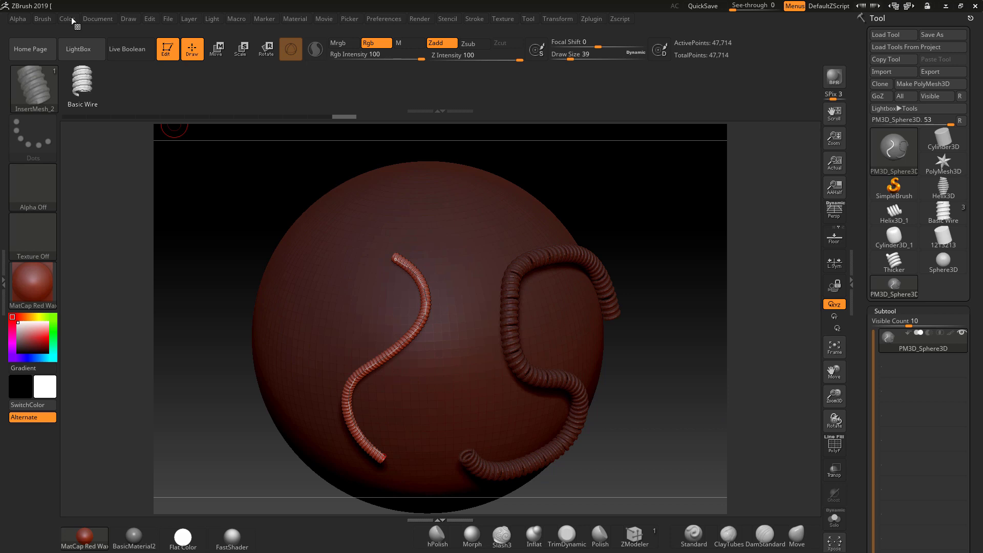
- Switch from the sphere back to the Basic Wire tool and show it upright in side view
mouse_move(891, 265)
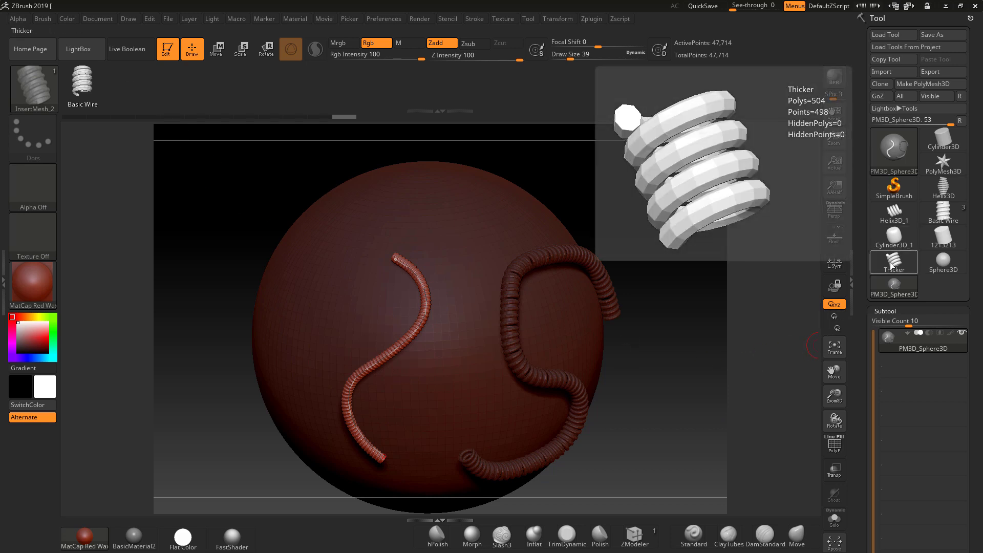
click(942, 238)
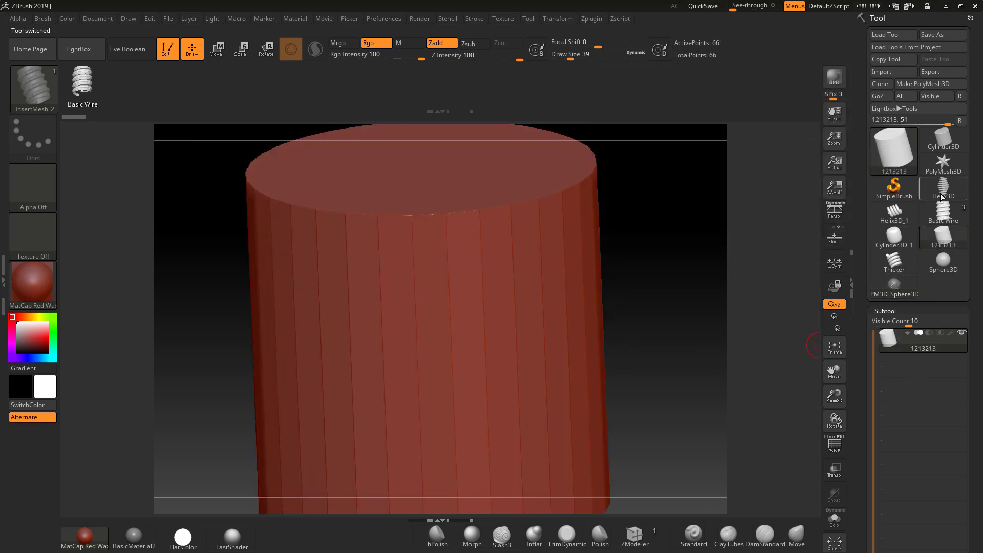
click(948, 218)
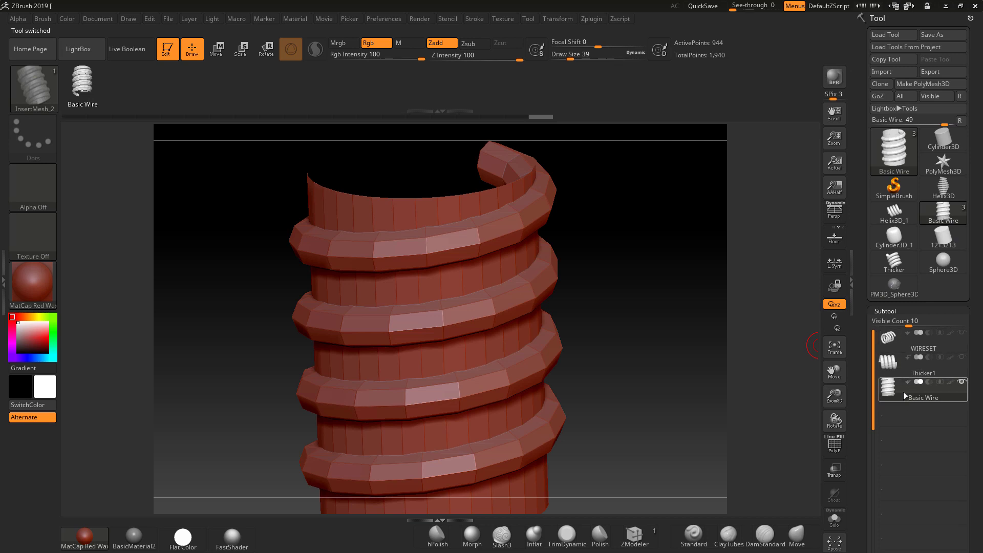
mouse_move(904, 392)
drag(658, 378, 602, 370)
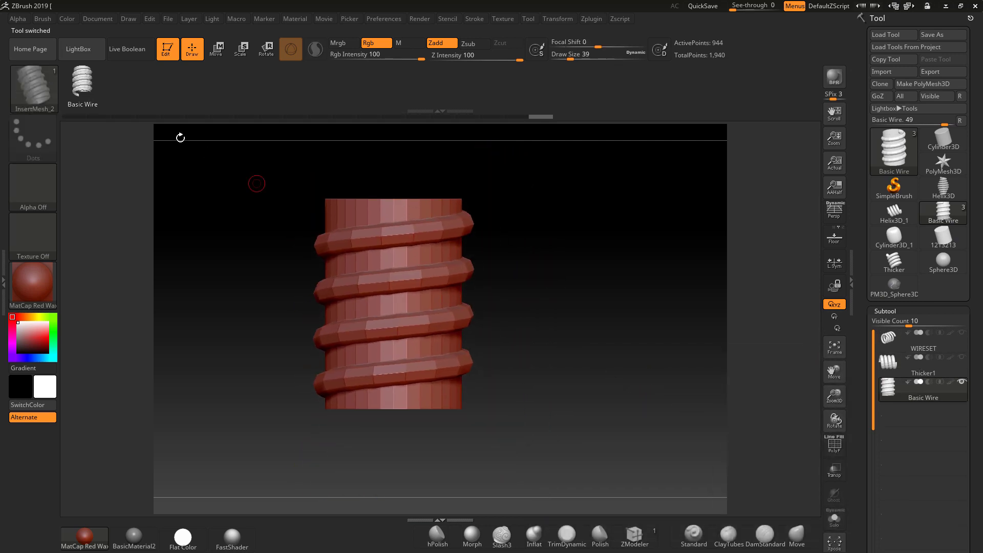
- Save the InsertMesh_2 brush as a brush preset named WireSetBrushes in the SECTION22 folder
click(43, 19)
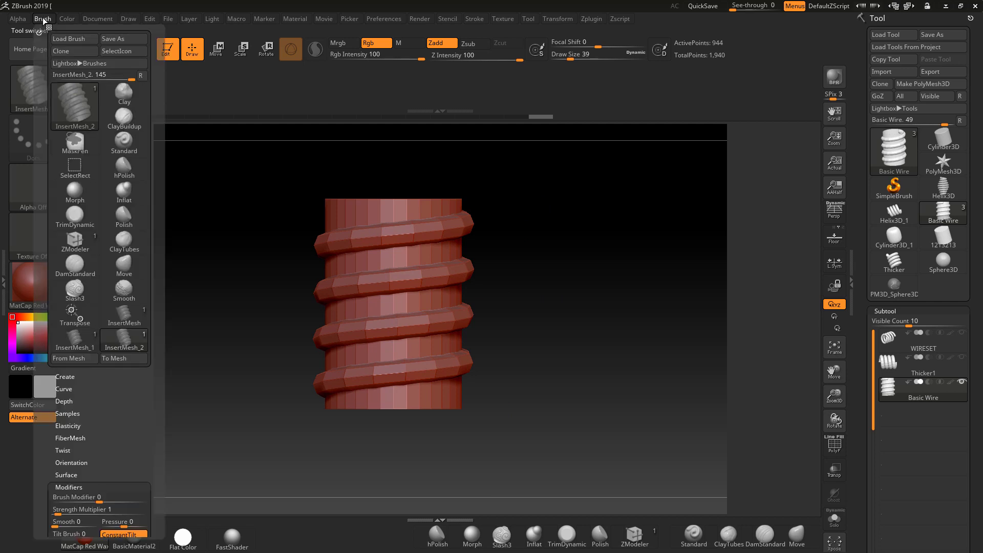
click(124, 39)
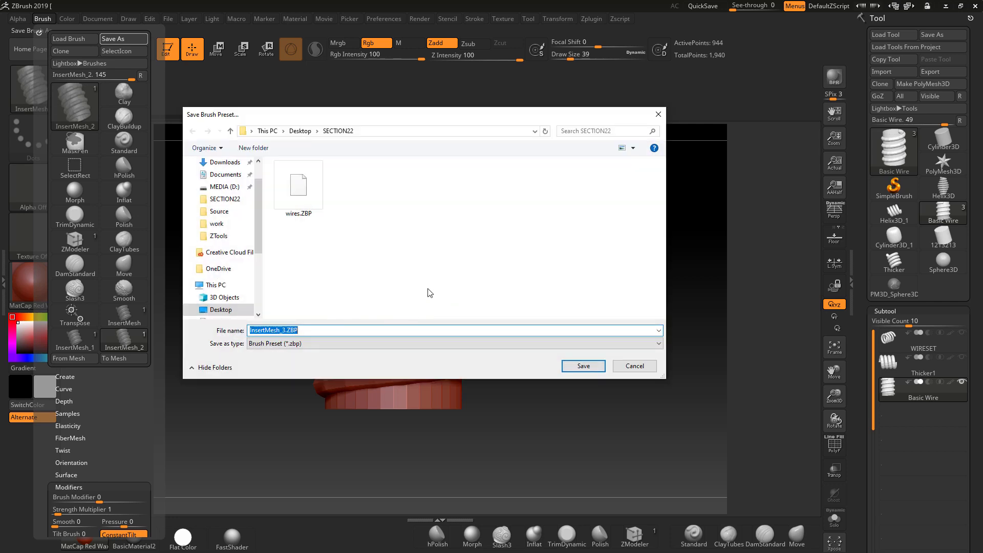
text(Wire)
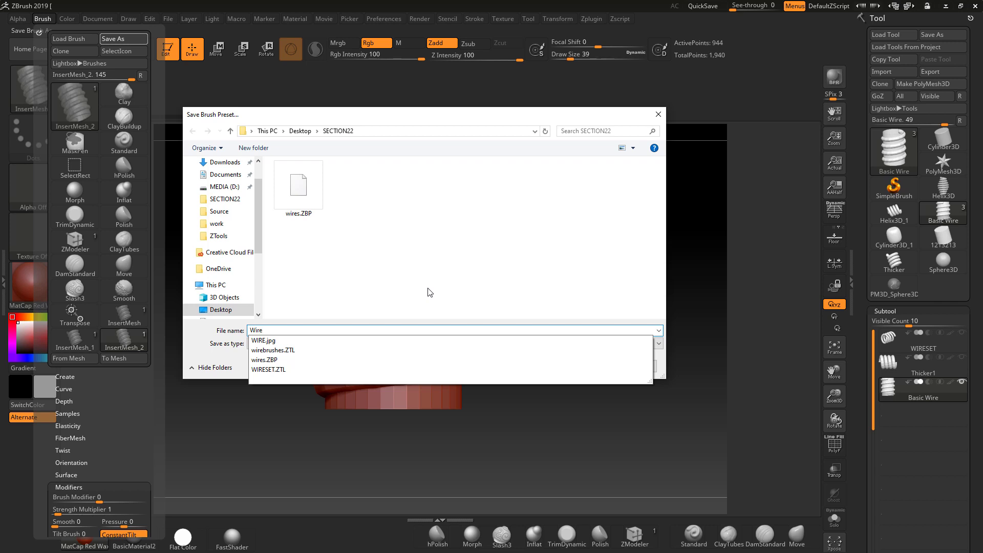
text(SetBrushes)
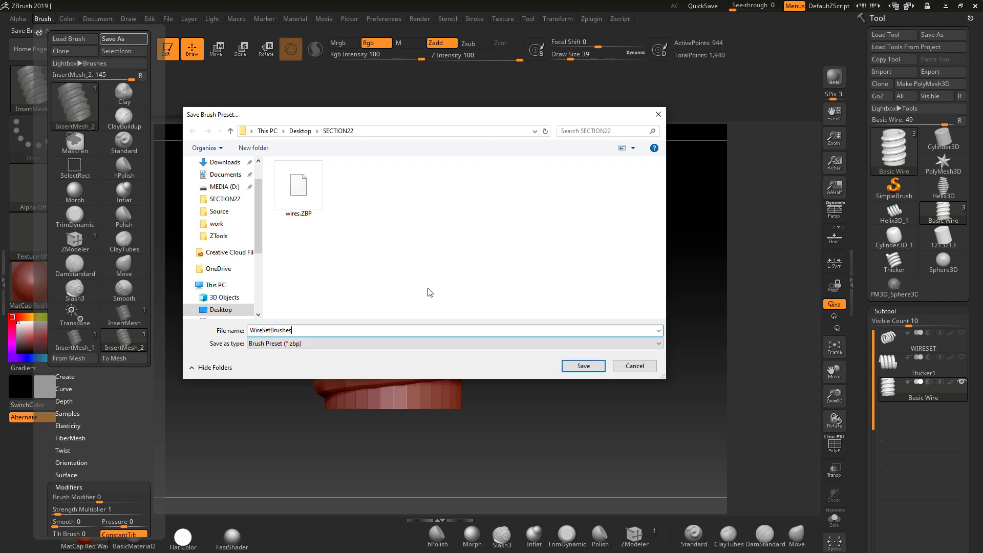
click(574, 370)
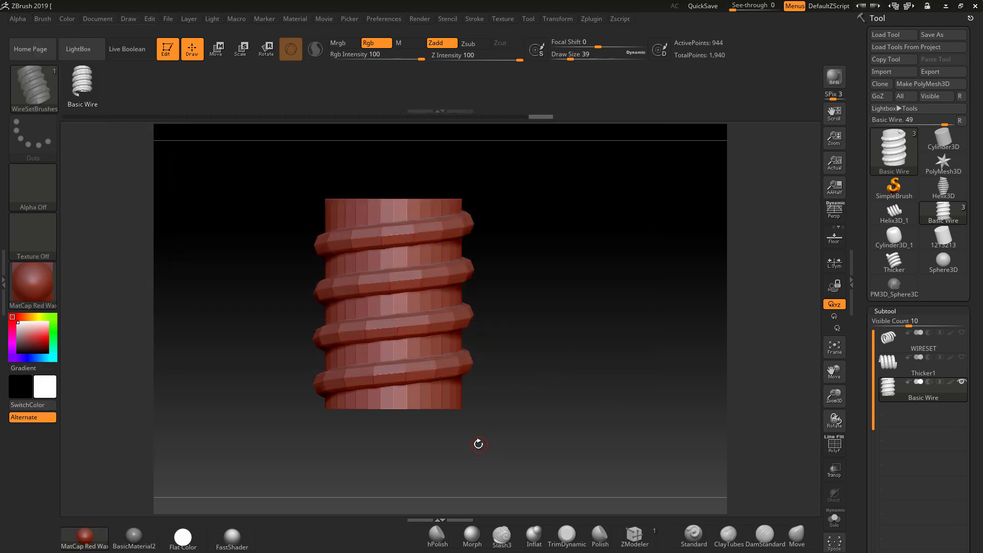
mouse_move(545, 318)
mouse_down()
mouse_move(542, 340)
mouse_move(547, 314)
mouse_move(537, 313)
mouse_move(548, 329)
mouse_move(585, 323)
mouse_move(552, 316)
mouse_up()
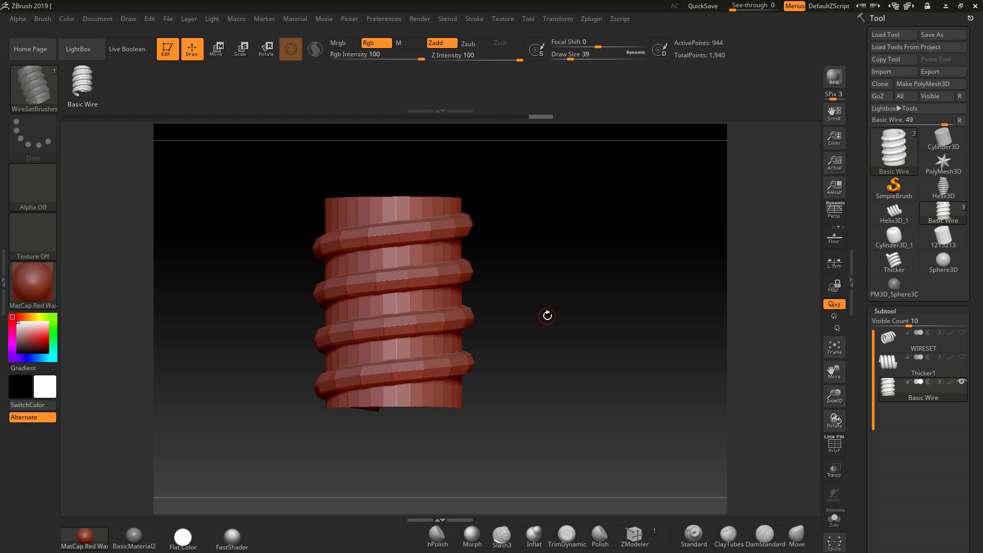
drag(531, 314, 592, 296)
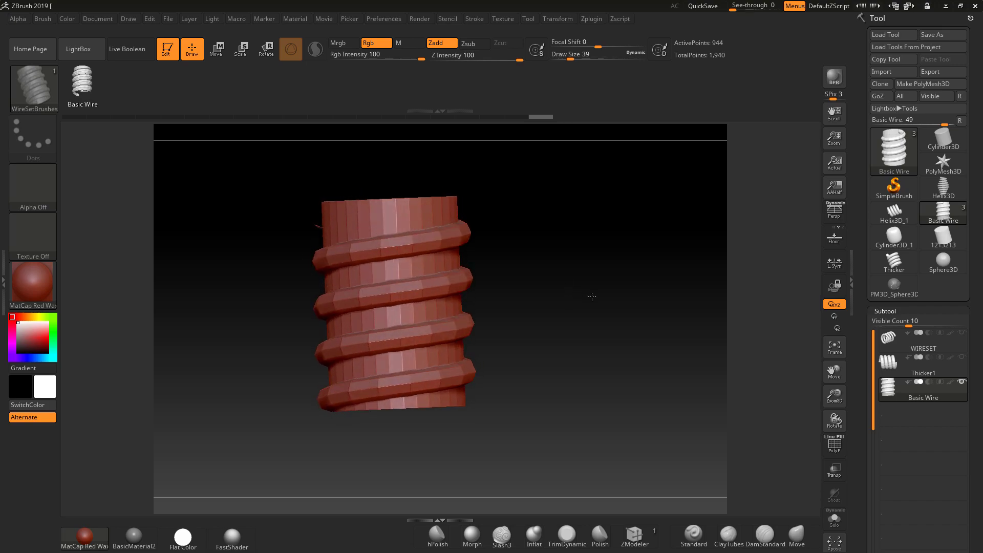